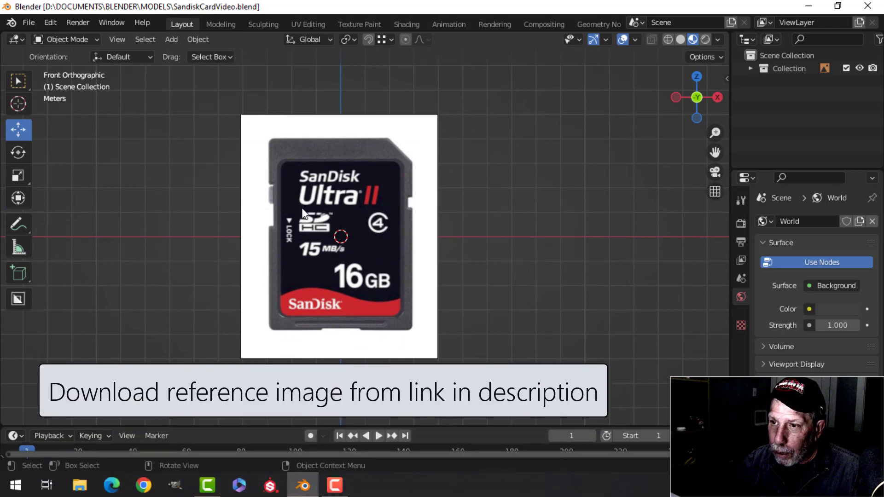
Add a mesh plane at the origin in front orthographic view.
scroll(330, 221, "up", 1)
scroll(330, 220, "down", 1)
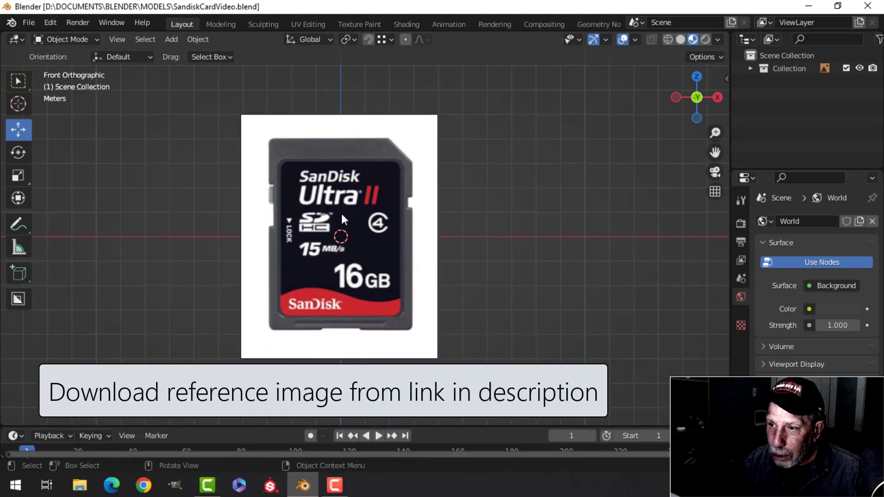
middle_click_drag(500, 215, 468, 232)
key("KP_1")
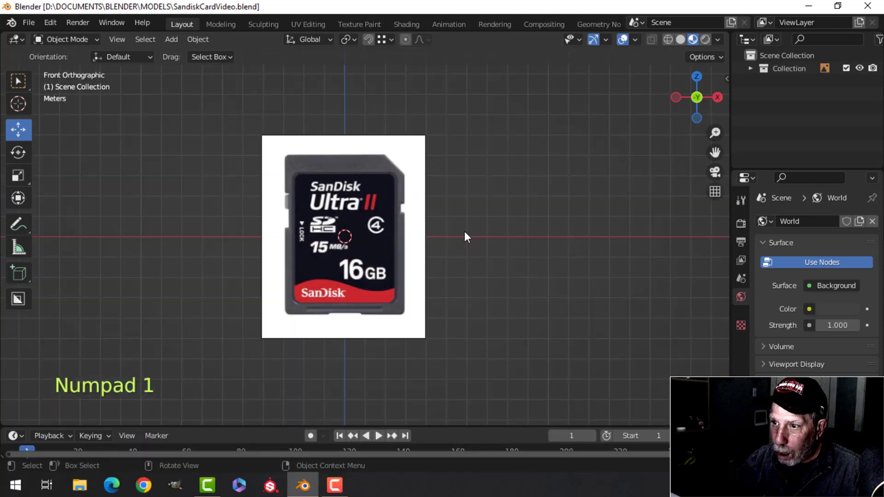
scroll(464, 231, "up", 2)
scroll(441, 228, "down", 1)
mouse_move(456, 224)
middle_mouse_down("shift")
mouse_move(485, 222)
mouse_move(467, 219)
middle_mouse_up("shift")
scroll(486, 224, "up", 1)
key("shift+a")
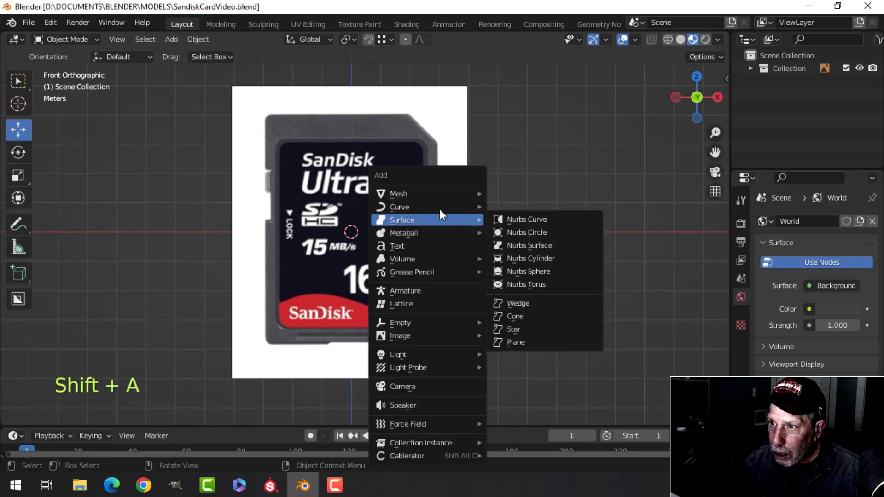
mouse_move(435, 195)
left_click(513, 193)
Enter Edit Mode and rotate the plane 90° about the X axis so it faces the front view.
key("Tab")
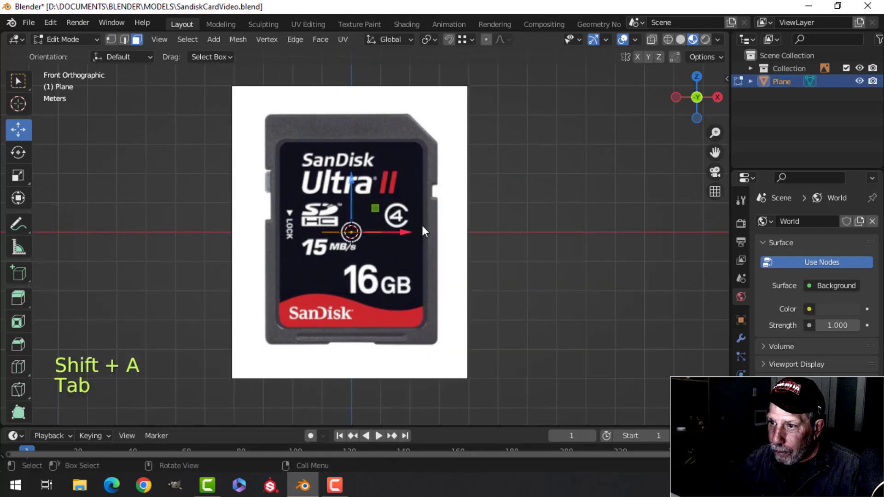
key("r")
key("x")
key("9")
key("0")
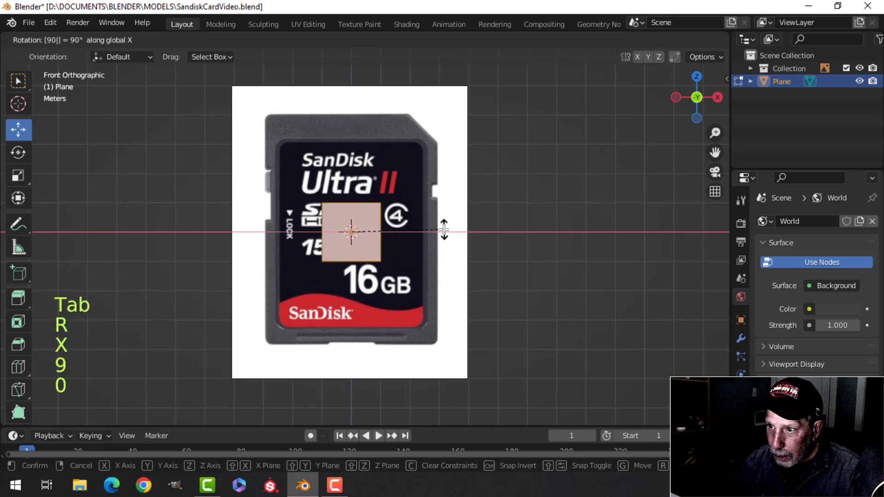
left_click(444, 228)
Scale the plane by about 2.954 to the card's width and raise it until its upper edge meets the card's top.
key("s")
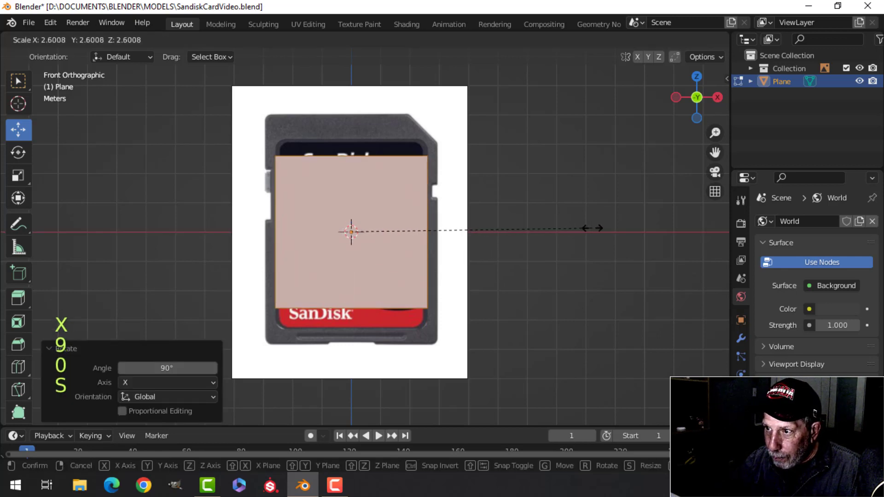
left_click(625, 221)
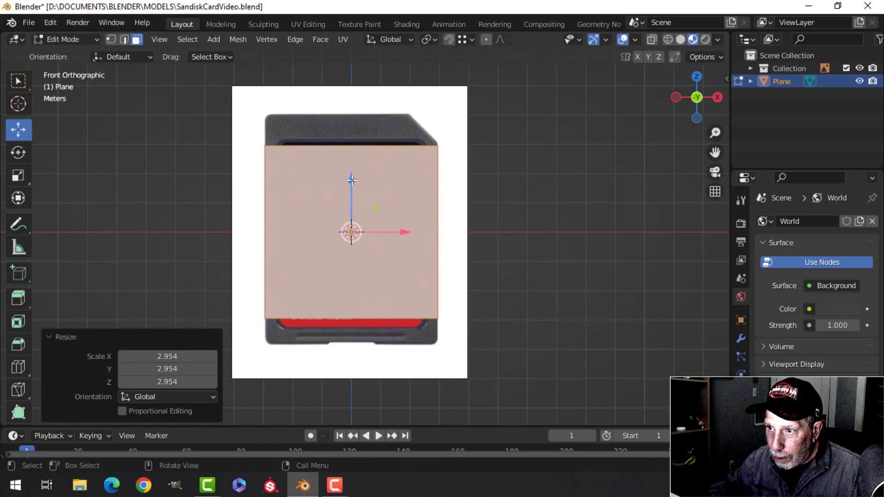
left_click_drag(357, 178, 354, 146)
Show the plane in wireframe and delete its two lower vertices, keeping only the edge along the card's top.
key("1")
key("z")
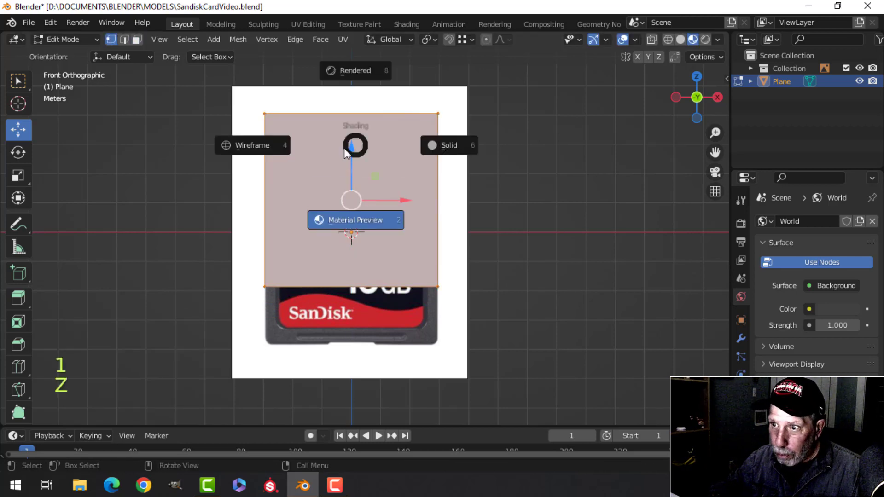
left_click(240, 150)
left_click(265, 287)
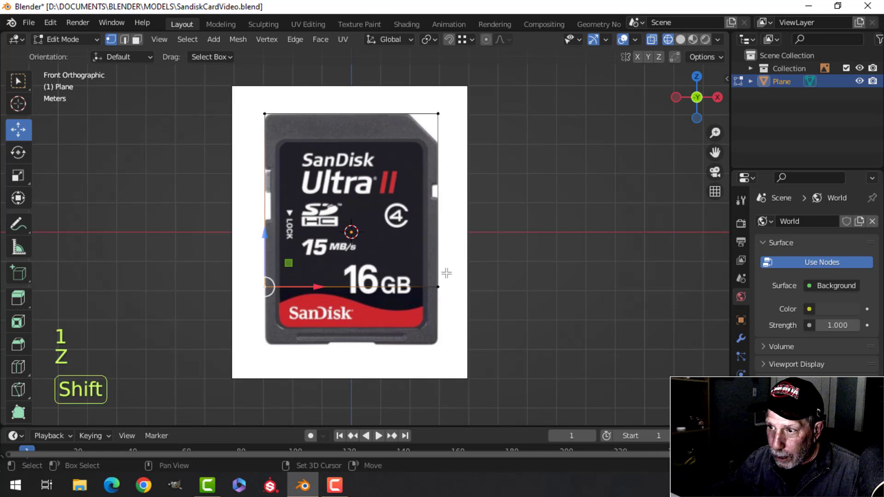
left_click(438, 285, "shift")
key("x")
left_click(441, 279)
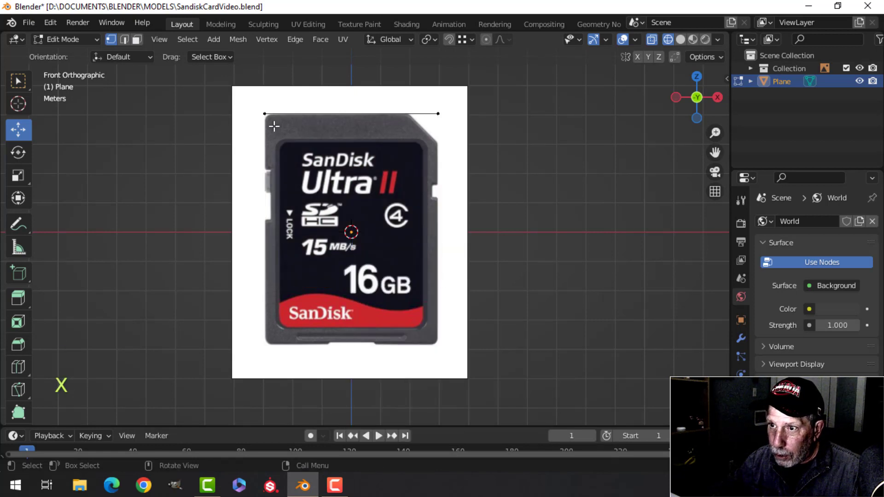
Extrude the upper-left vertex straight down the card's side to the start of the lock-switch notch.
scroll(321, 164, "up", 2)
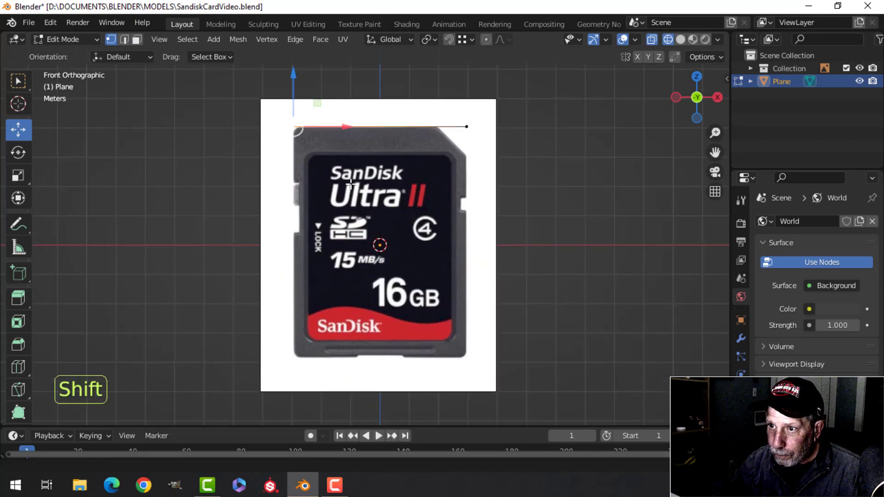
key("e")
left_click_drag(311, 91, 311, 129)
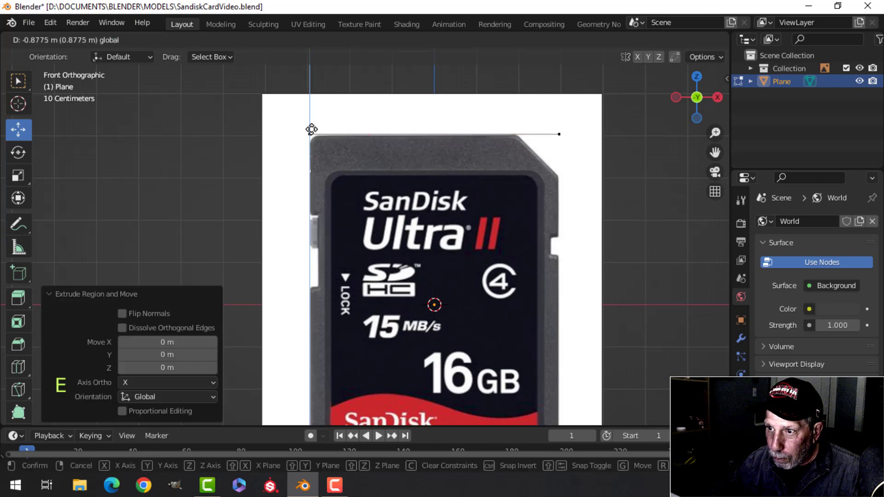
left_click_drag(313, 162, 319, 190)
Extrude the outline inward along the notch's upper edge, and from there about 1.74 m down to the notch's lower edge.
scroll(330, 209, "up", 2)
key("e")
middle_click_drag(336, 201, 359, 174, "shift")
key("e")
right_click(358, 173)
left_click_drag(291, 129, 290, 180)
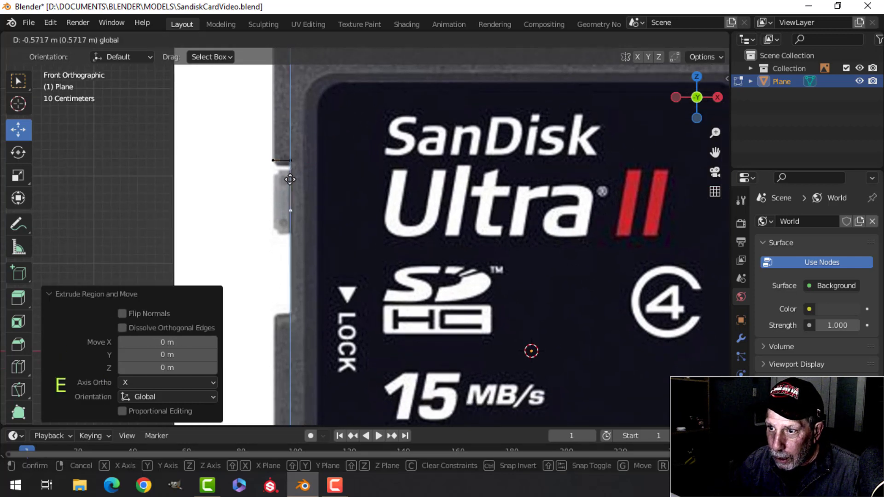
left_click(294, 270)
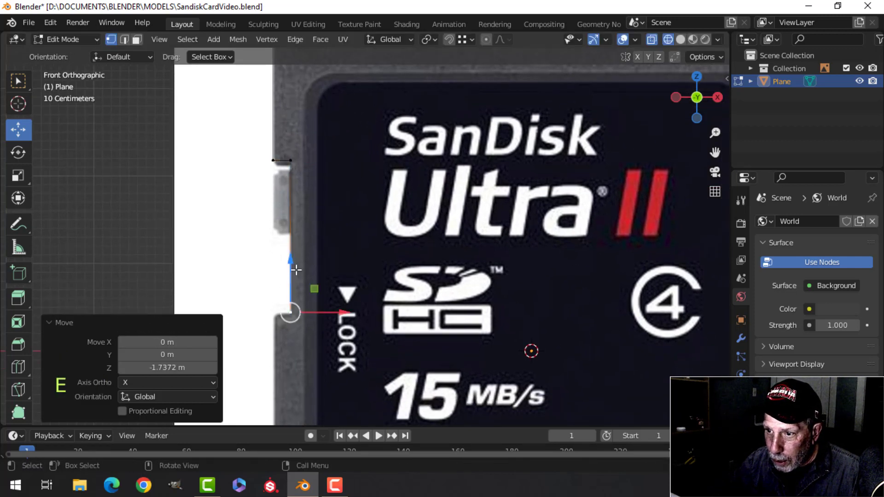
Extrude the notch's lower vertex outward along X, snapping it in line with the outer vertex above the notch.
left_click(461, 38)
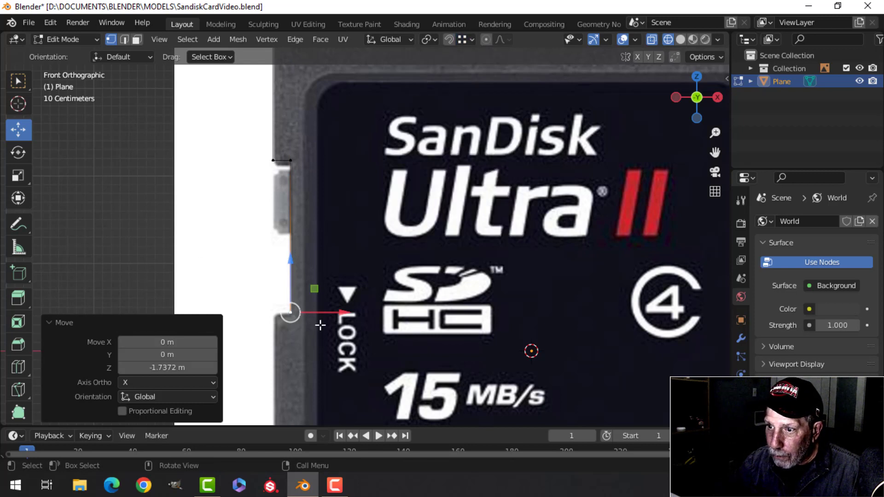
key("e")
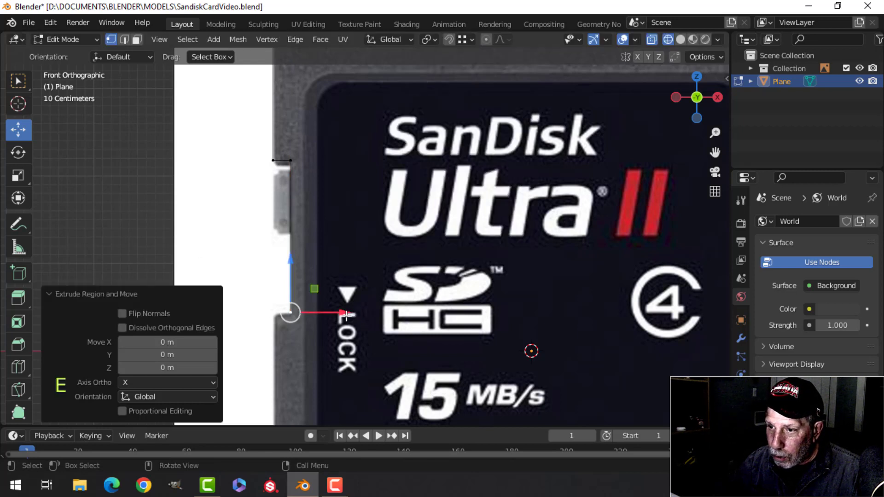
key("ctrl")
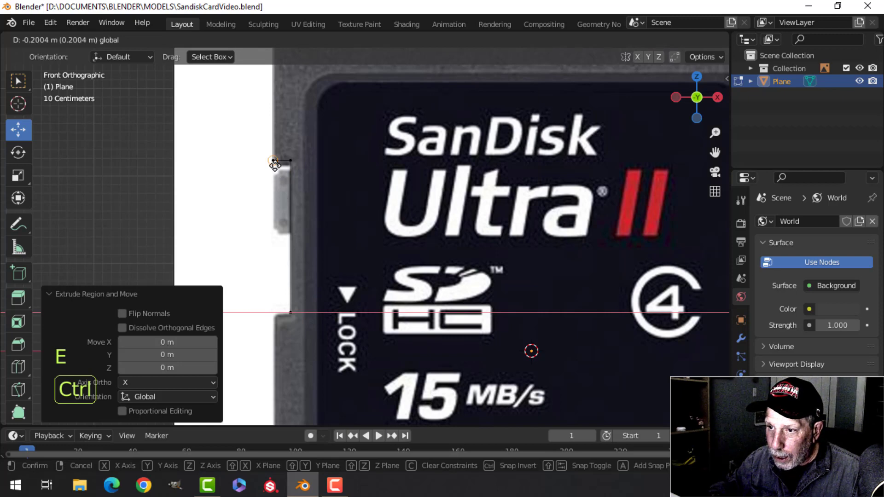
left_click_drag(274, 166, 275, 166, "ctrl")
Extrude the outer vertex below the notch straight down to the card's lower-left corner.
scroll(357, 305, "down", 1)
middle_click_drag(358, 304, 366, 169, "shift")
scroll(368, 232, "down", 2)
key("e")
right_click(319, 105)
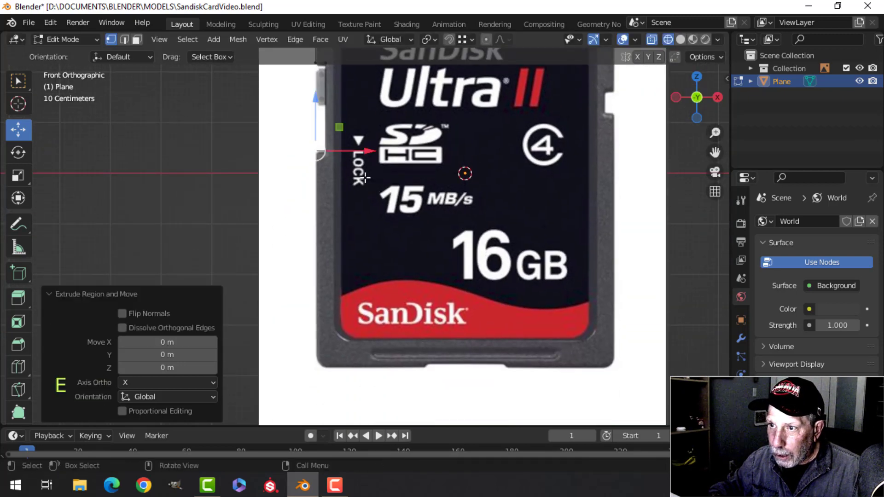
left_click_drag(319, 105, 328, 353)
Leave Edit Mode, select the reference image, enable its opacity and lower it to 0.275.
key("Tab")
middle_click_drag(332, 354, 674, 325)
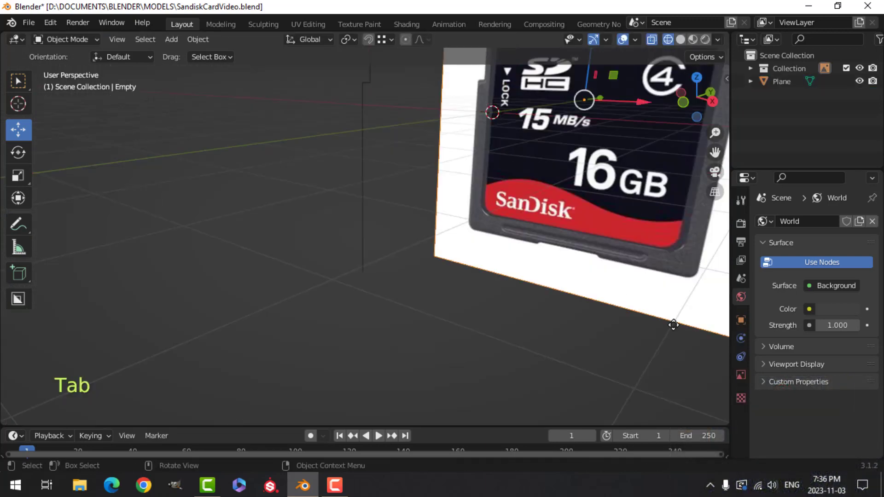
left_click(742, 375)
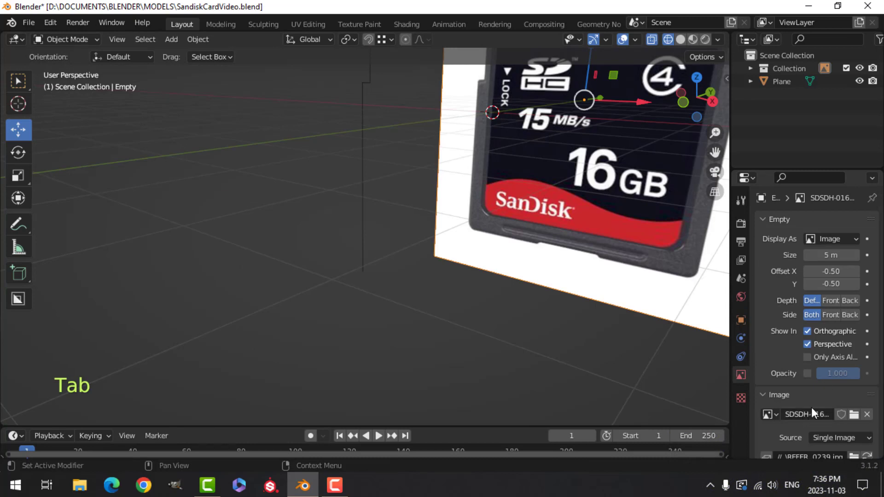
left_click_drag(845, 379, 828, 378)
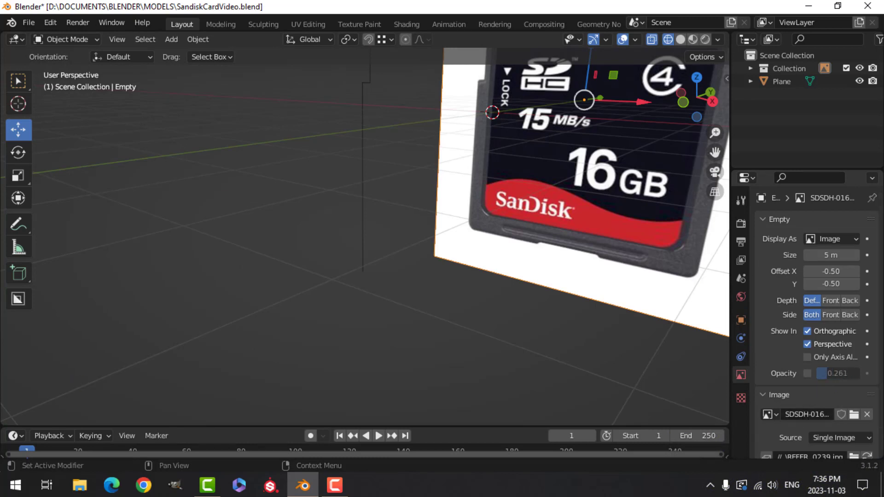
left_click(809, 374)
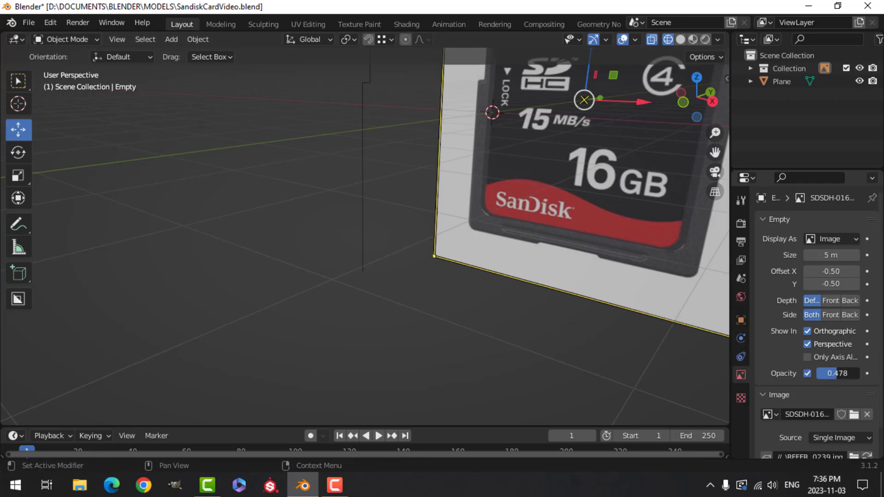
left_click_drag(829, 378, 818, 378)
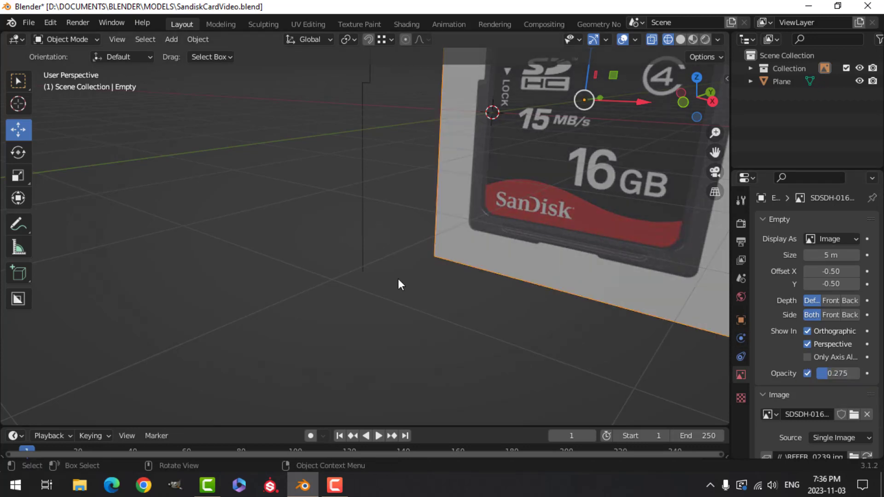
Return to editing the card outline in front view and lower its bottom-left vertex about 0.067 m onto the card's bottom edge.
left_click(362, 264)
key("Tab")
key("KP_1")
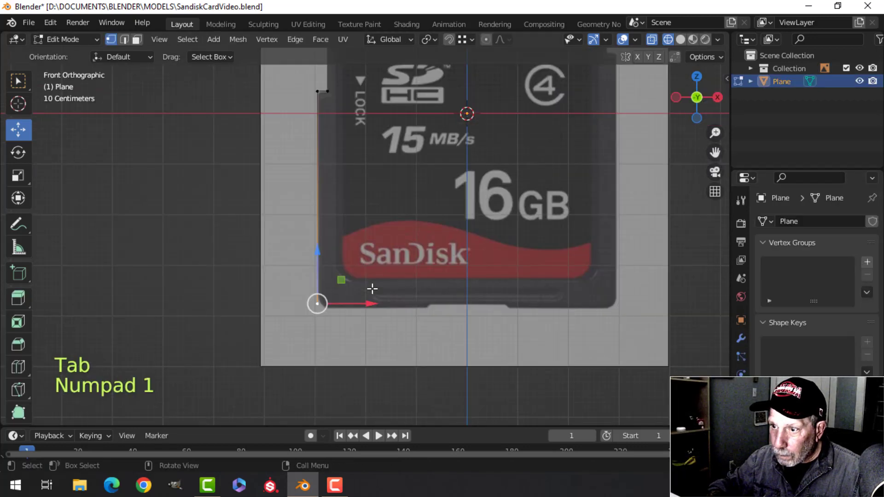
scroll(373, 289, "up", 2)
key("g")
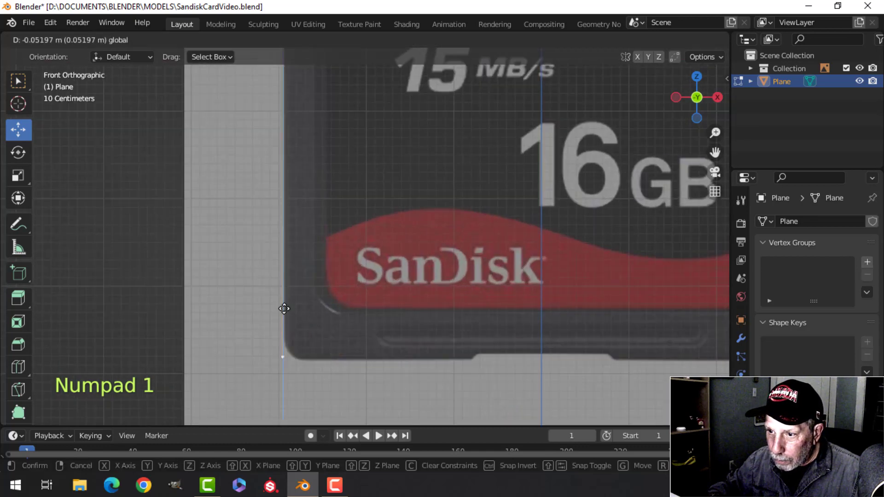
left_click(284, 310)
Extrude the bottom-left vertex about 2.17 m along X to the start of the recess in the card's bottom edge.
middle_click_drag(424, 299, 328, 270, "shift")
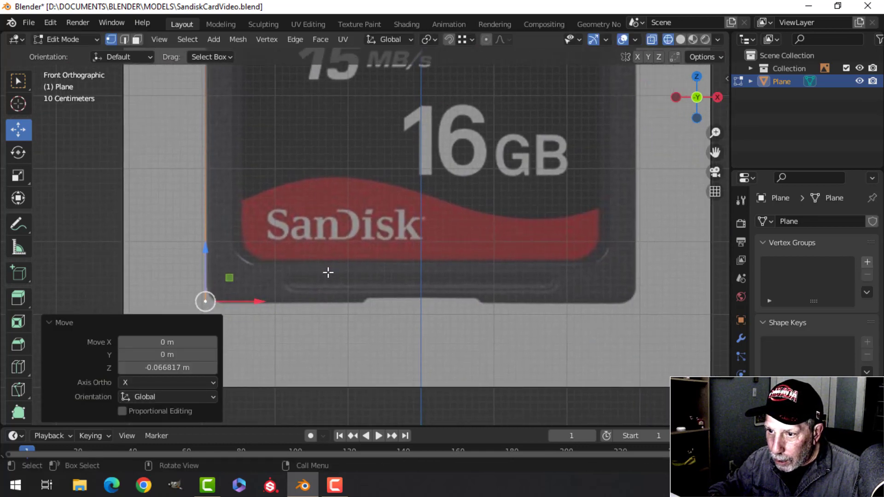
key("e")
right_click(282, 288)
key("g")
key("x")
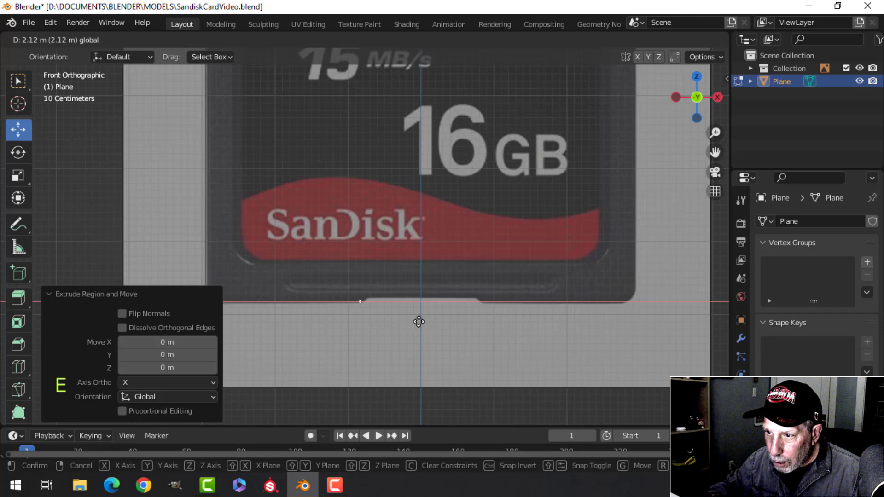
left_click(421, 322)
Extrude the end vertex about 0.064 m up along Z to the height of the bottom recess.
scroll(421, 318, "up", 2)
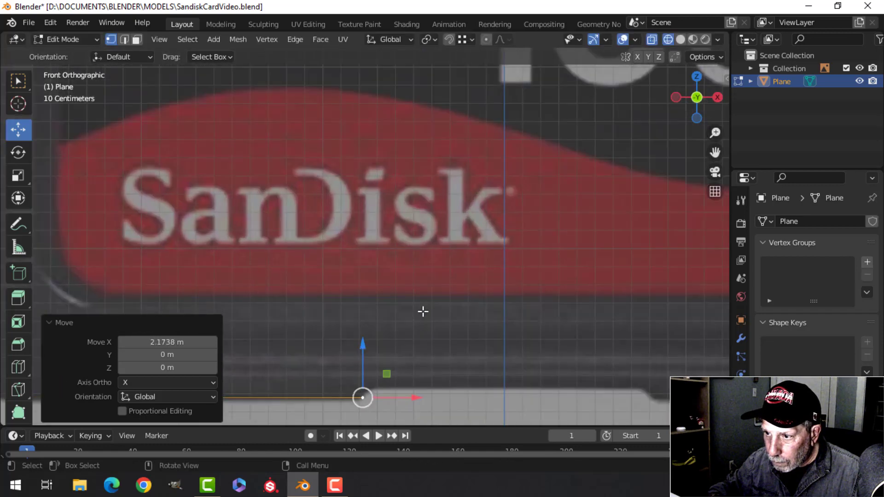
middle_click_drag(420, 310, 379, 245, "shift")
key("e")
right_click(382, 282)
key("g")
key("z")
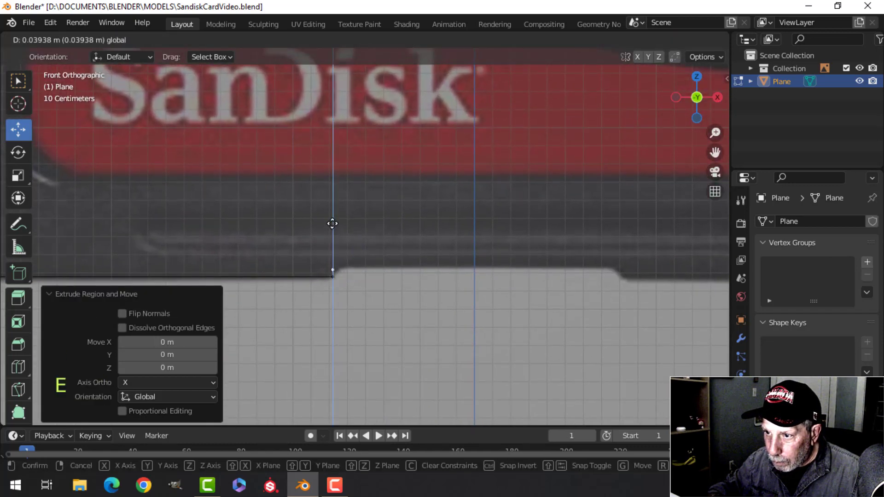
left_click(334, 219)
Extrude the raised vertex about 1.54 m along X across the bottom recess.
middle_click_drag(448, 245, 338, 245, "shift")
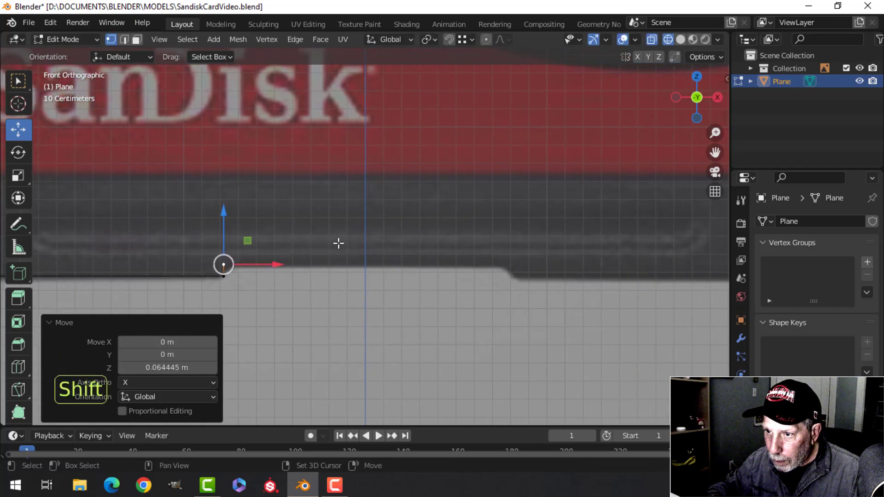
key("e")
right_click(325, 250)
left_click_drag(278, 266, 493, 278)
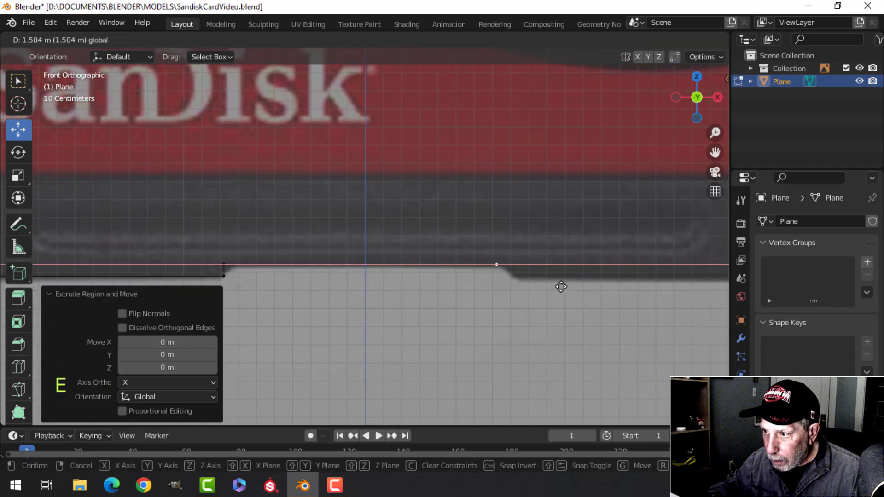
left_click_drag(567, 288, 564, 287)
Extrude the recess's far vertex down along Z, snapping it level with the bottom edge vertex on the other side.
middle_click_drag(553, 291, 543, 275, "shift")
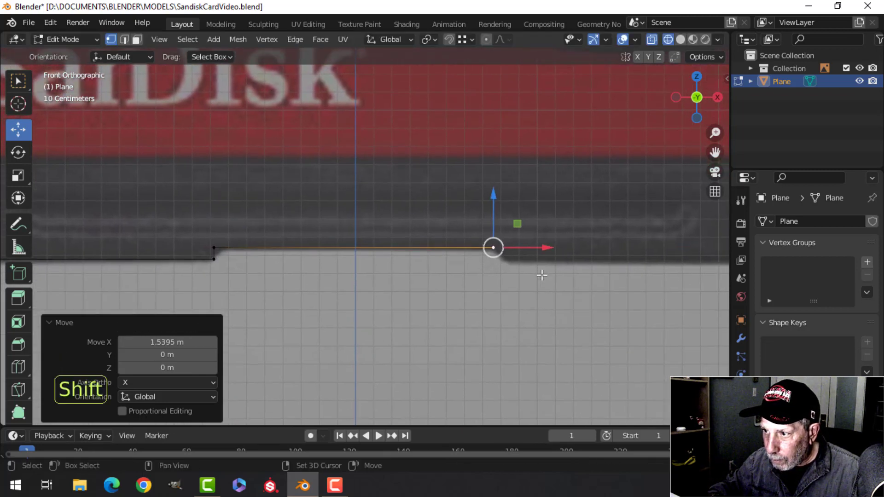
key("e")
right_click(533, 270)
left_click_drag(492, 197, 377, 244, "ctrl")
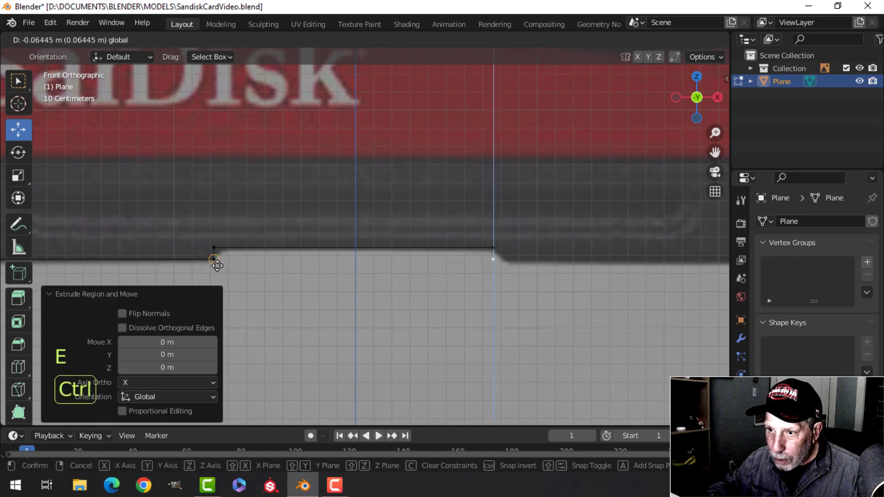
left_click_drag(212, 265, 212, 265, "ctrl")
Shift both vertices at the recess's right end slightly outward along X to match the reference, and reselect only the lower one.
scroll(545, 306, "down", 1)
scroll(510, 296, "up", 2)
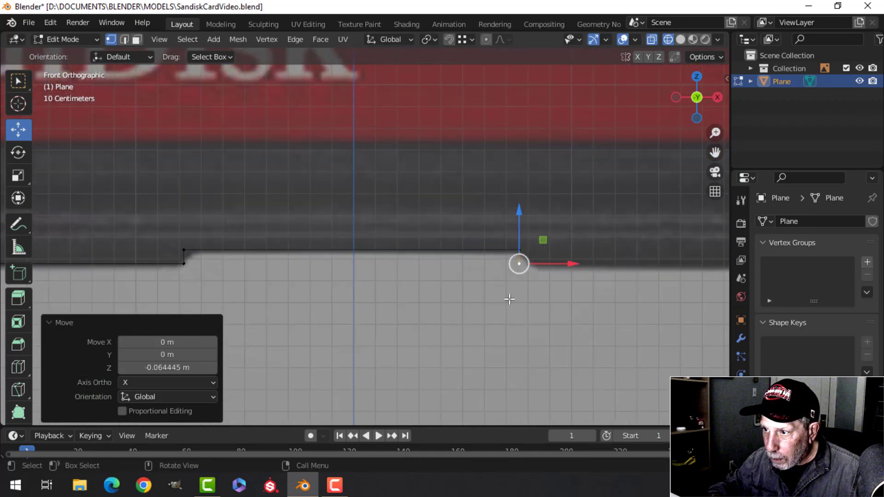
left_click(520, 250, "shift")
left_click_drag(557, 257, 569, 260)
left_click(526, 264)
scroll(586, 286, "down", 2)
middle_click_drag(588, 286, 370, 300, "shift")
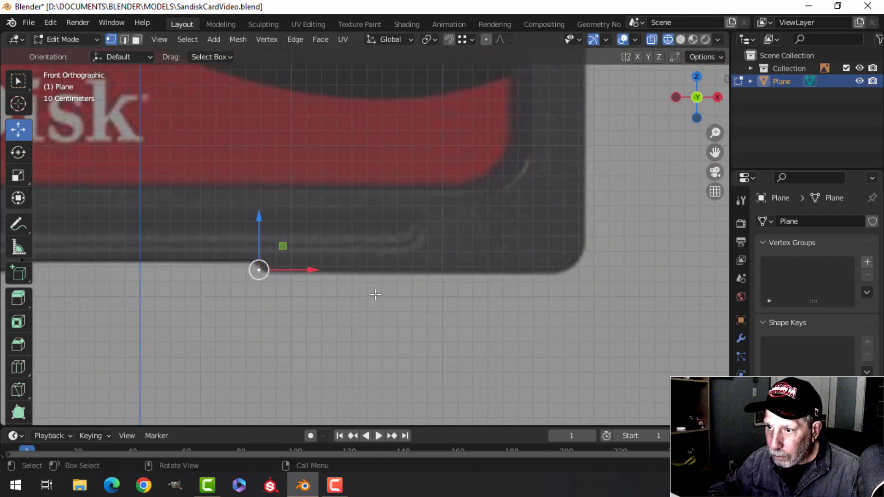
Extrude the recess's lower right vertex about 2.15 m along X to the card's bottom-right corner.
key("e")
right_click(304, 276)
left_click_drag(317, 272, 583, 294)
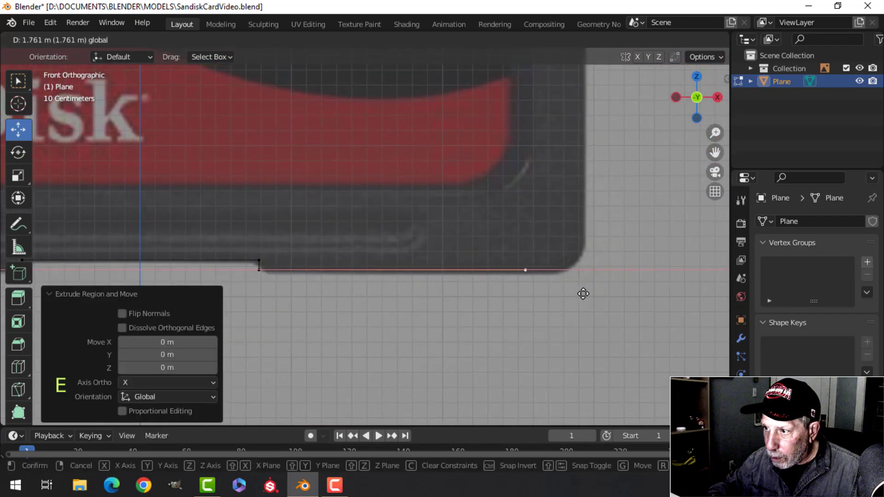
left_click(637, 298)
scroll(521, 160, "down", 7)
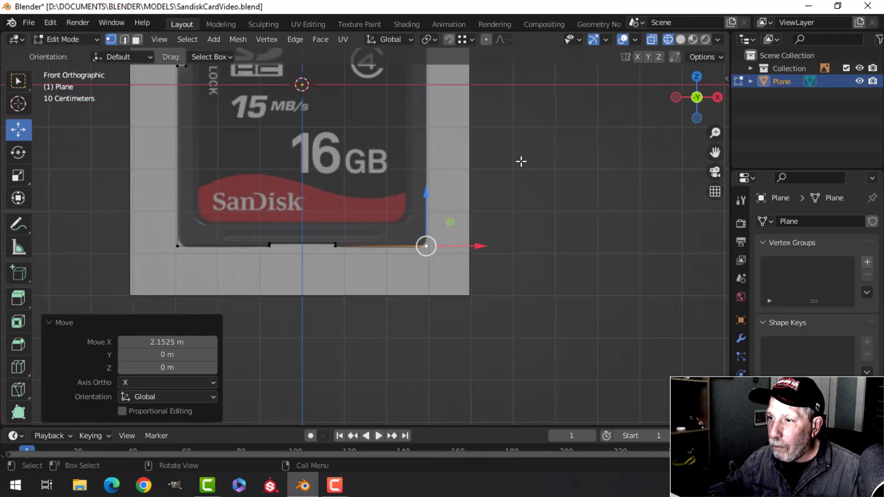
Move the new bottom corner vertex along X, snapping it in line with the card's top-right corner vertex.
middle_click_drag(476, 151, 494, 197, "shift")
key("g")
key("x")
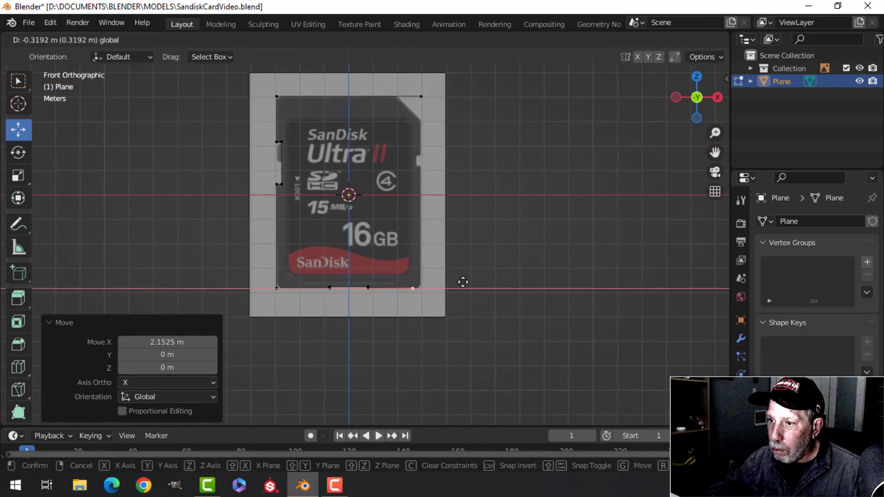
left_click(420, 97, "ctrl")
scroll(469, 229, "up", 1)
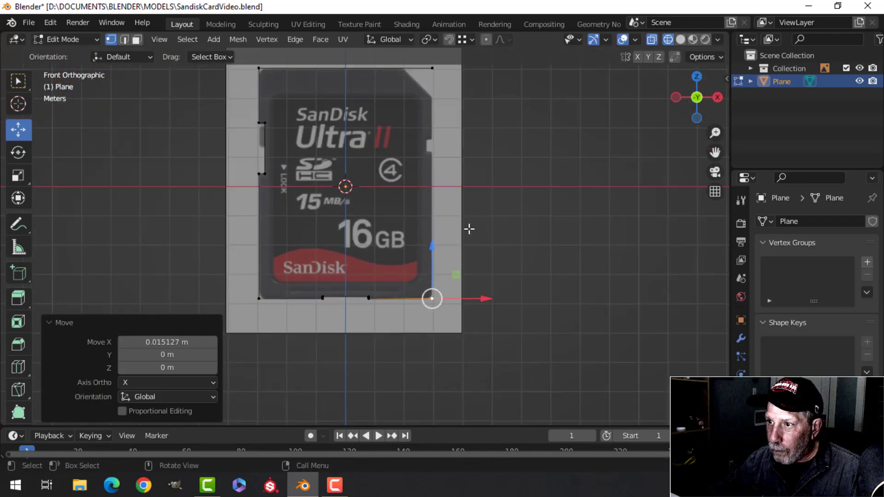
Extrude the bottom-right corner vertex about 5 m up along Z to the lower edge of the right-side notch.
key("e")
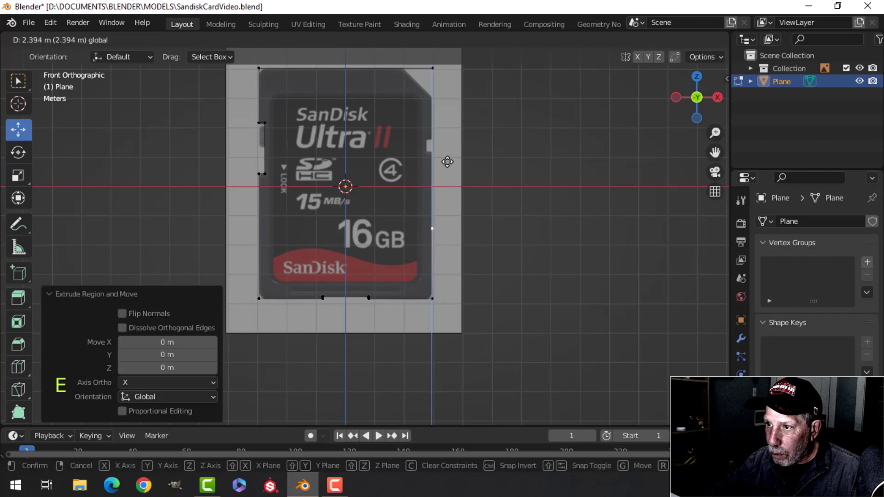
left_click(449, 109)
scroll(465, 130, "up", 5)
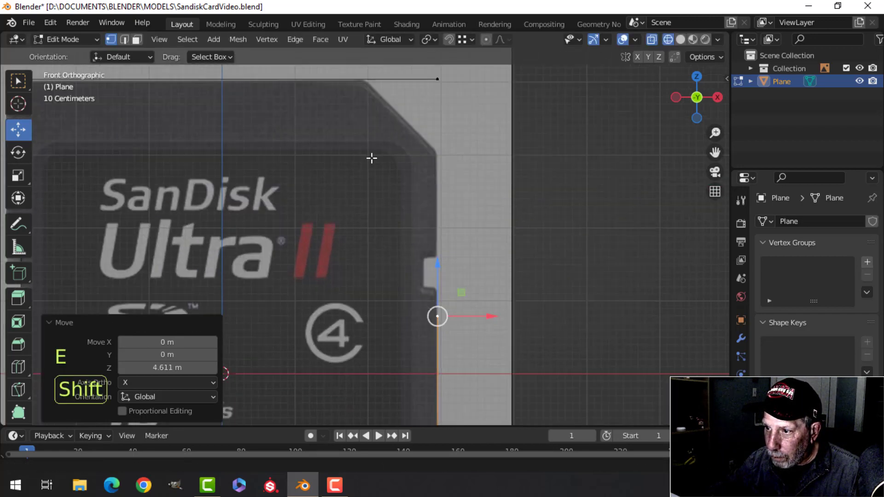
middle_click_drag(384, 165, 437, 235, "shift")
scroll(437, 234, "up", 2)
left_click_drag(416, 215, 415, 176)
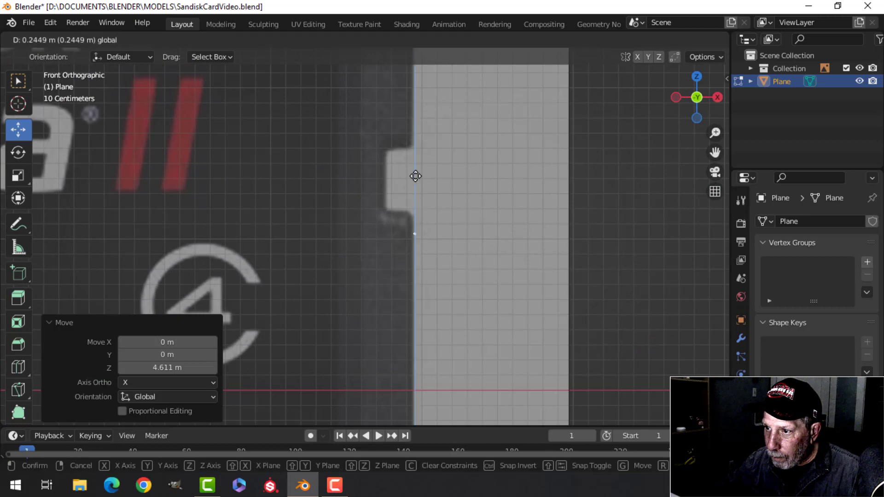
left_click(412, 158)
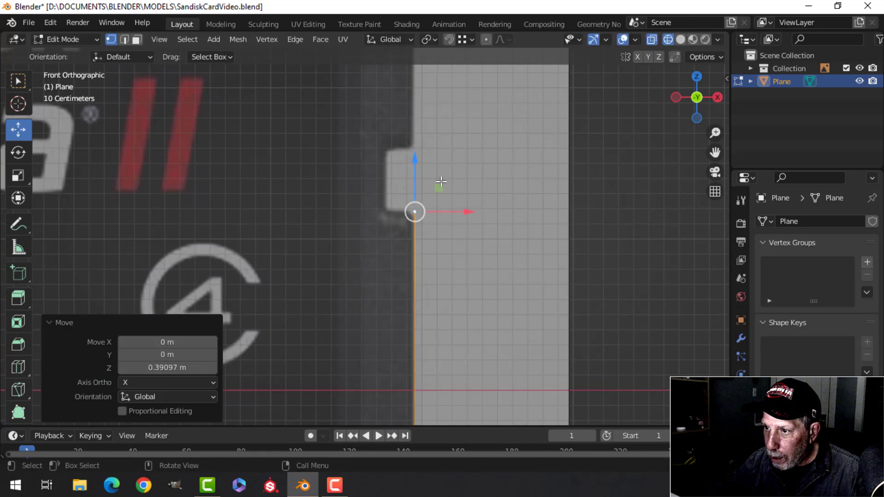
Extrude the end vertex about 0.23 m inward along X to form the notch's lower edge.
key("e")
key("g")
key("x")
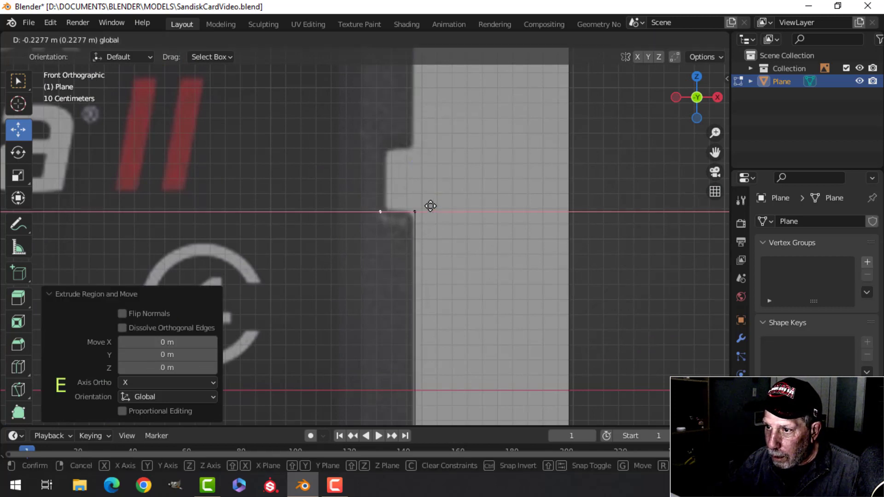
left_click(430, 206)
Extrude the notch's inner vertex about 0.47 m up along Z to the notch's upper edge.
key("e")
key("z")
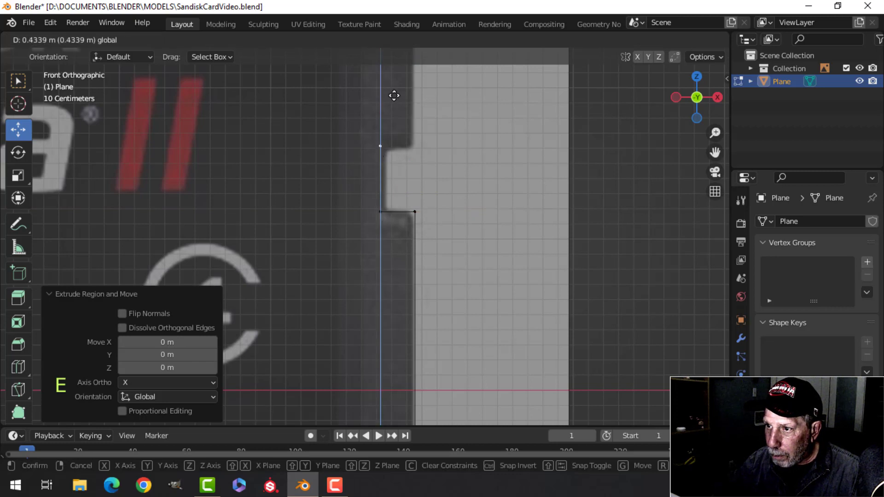
left_click(395, 90)
scroll(440, 115, "down", 2)
middle_click_drag(443, 113, 448, 140, "shift")
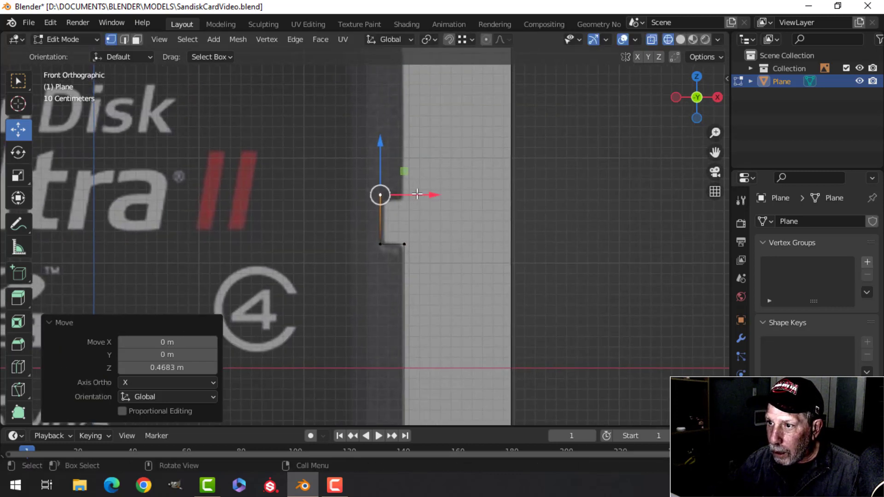
Extrude the notch's upper inner vertex outward along X, snapping it in line with the side vertex below.
key("e")
key("x")
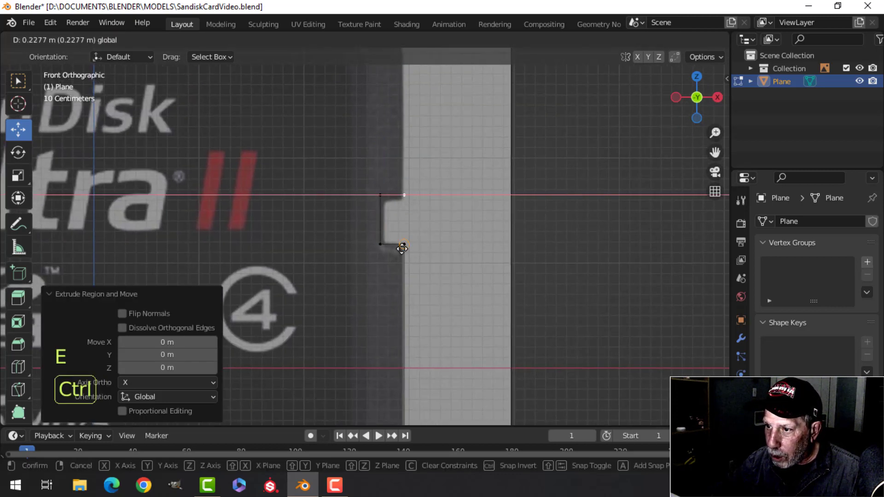
left_click(465, 192)
scroll(465, 188, "down", 4)
middle_click_drag(462, 179, 462, 198, "shift")
Join the notch's upper outer vertex to the top-right corner vertex to close the outline, and select the whole outline.
left_click(386, 115, "shift")
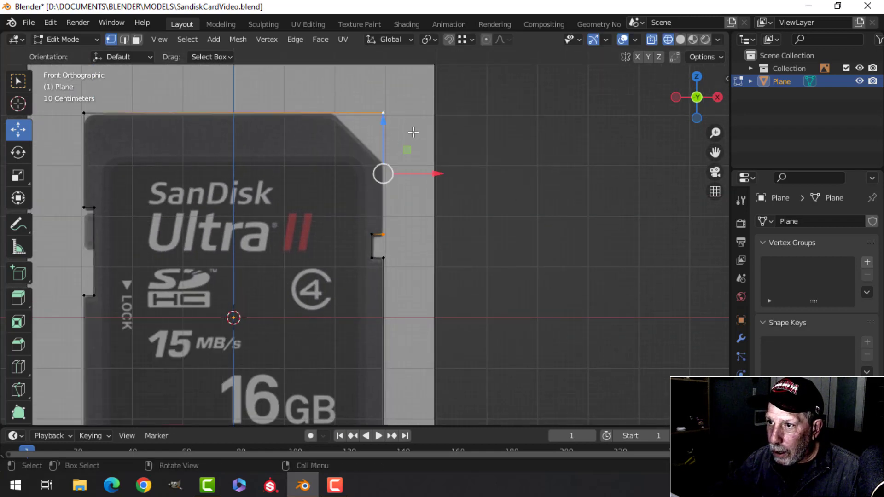
scroll(414, 159, "down", 4)
key("a")
Shift both vertices at the bottom recess's right end slightly outward along X to match the reference.
middle_click_drag(329, 309, 278, 115, "shift")
scroll(404, 220, "up", 4)
scroll(404, 221, "up", 4)
scroll(290, 139, "up", 2)
key("alt+a")
middle_click_drag(285, 181, 397, 149, "shift")
scroll(391, 155, "up", 2)
left_click(250, 157)
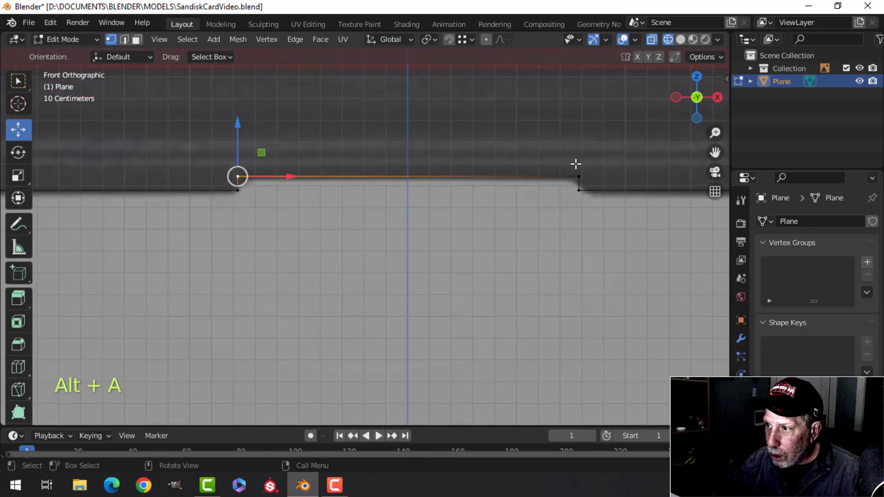
left_click(589, 181, "shift")
left_click(582, 192)
left_click(587, 175, "shift")
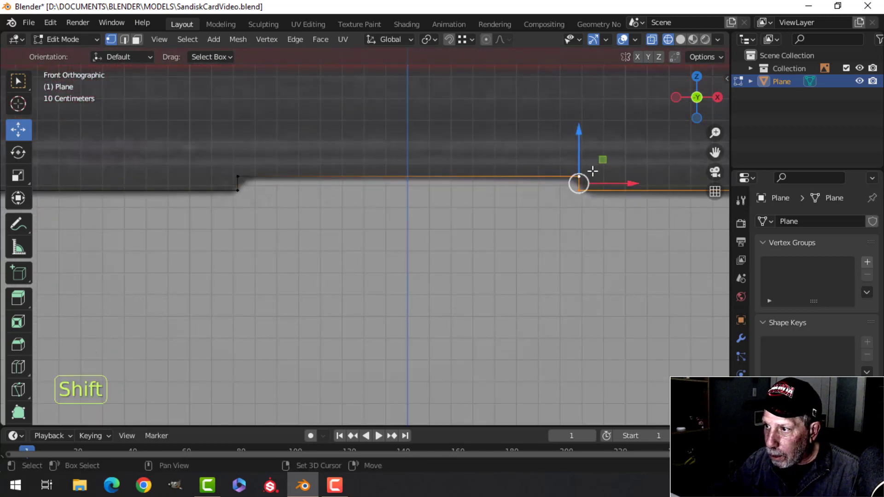
left_click_drag(636, 182, 641, 183)
key("alt+a")
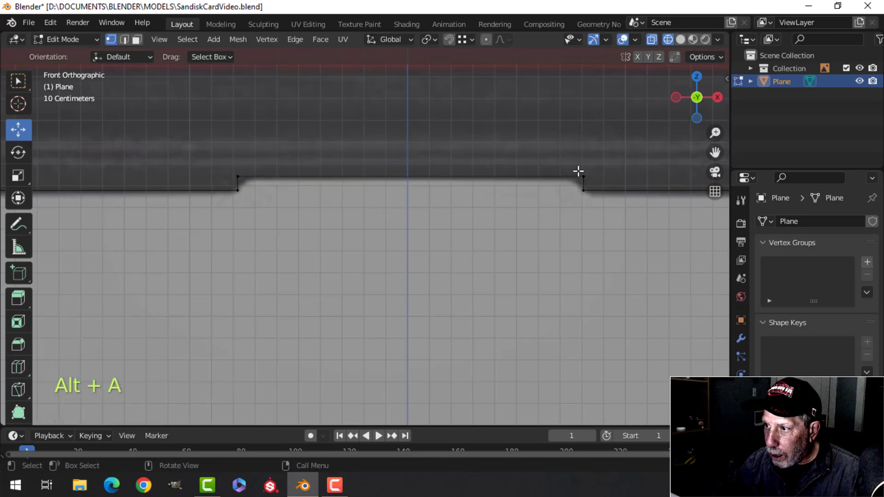
Scale the bottom recess's two upper vertices to about 0.94 along X to slant the recess ends.
left_click(579, 170)
left_click(250, 162, "shift")
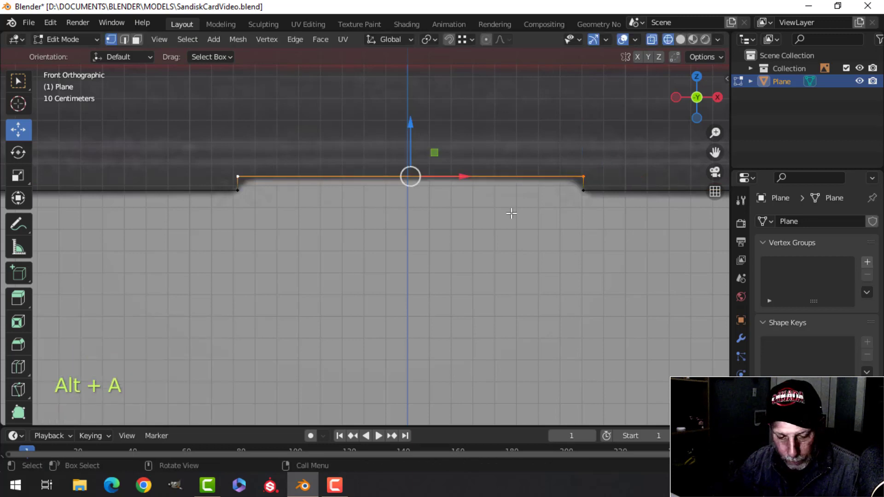
key("s")
key("x")
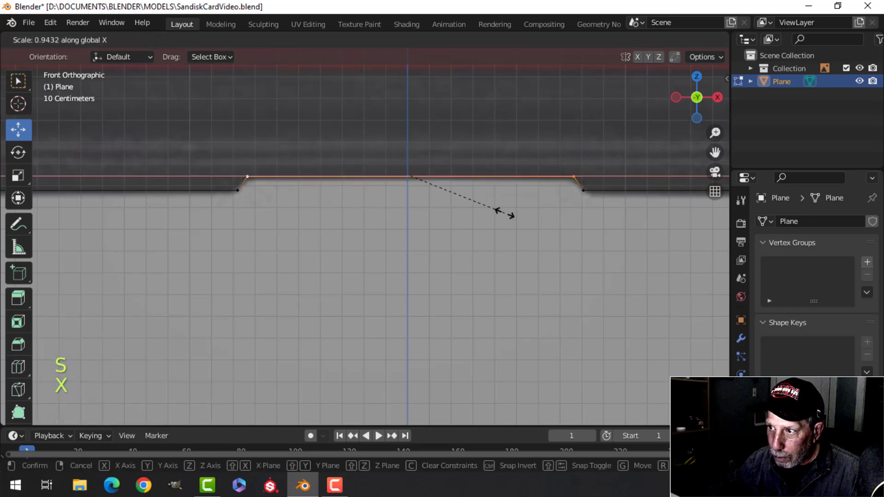
left_click(504, 212)
scroll(489, 217, "down", 5)
key("alt+a")
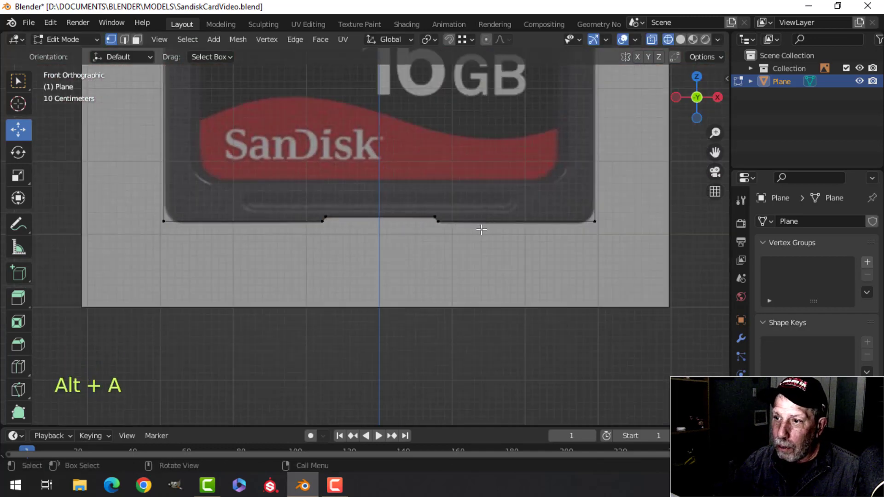
Select the whole outline and check it against the reference card.
scroll(481, 230, "down", 4)
middle_click_drag(480, 176, 467, 242, "shift")
scroll(459, 236, "down", 2)
key("a")
middle_click_drag(400, 198, 452, 271, "shift")
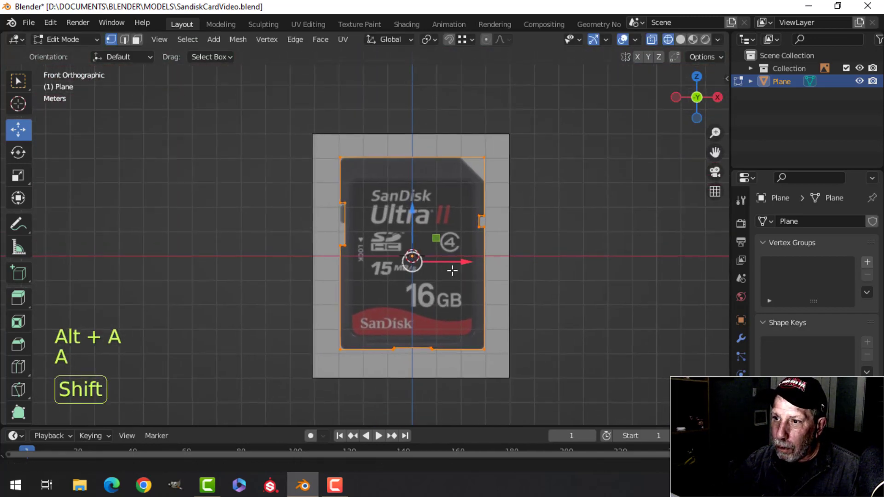
scroll(452, 270, "up", 3)
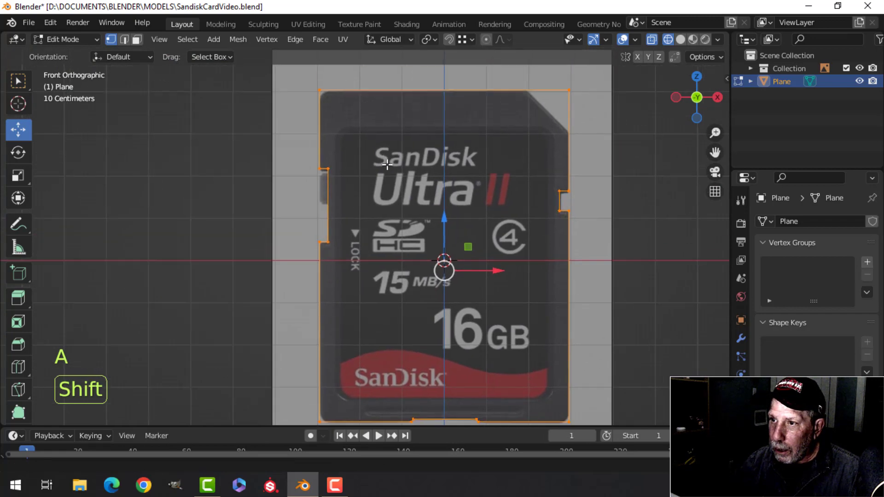
scroll(482, 182, "up", 2)
middle_click_drag(482, 182, 389, 220, "shift")
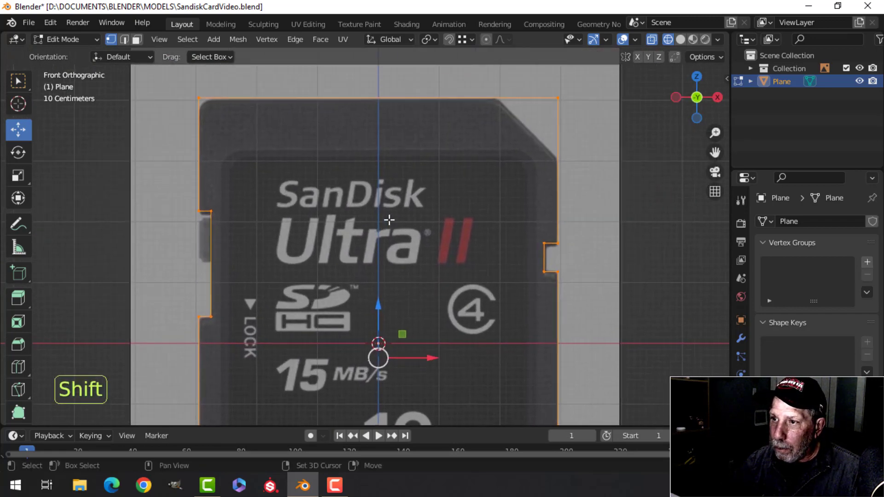
scroll(435, 199, "down", 2)
key("alt+a")
Bevel the top-right corner vertex with a 1.02 m width and one segment to cut the card's angled corner.
middle_click_drag(457, 196, 397, 218, "shift")
left_click(442, 160)
scroll(473, 190, "up", 1)
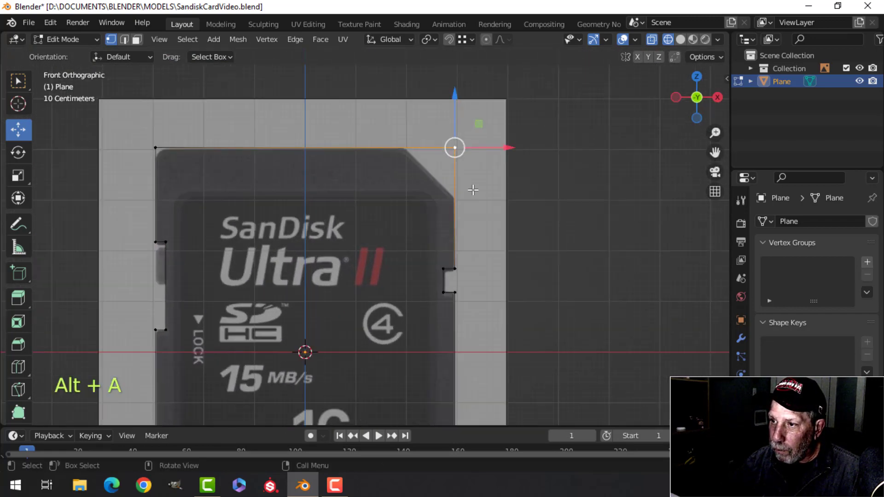
scroll(473, 190, "up", 2)
middle_click_drag(473, 190, 377, 242, "shift")
mouse_move(430, 217)
middle_mouse_down("shift")
mouse_move(470, 204)
mouse_move(446, 218)
middle_mouse_up("shift")
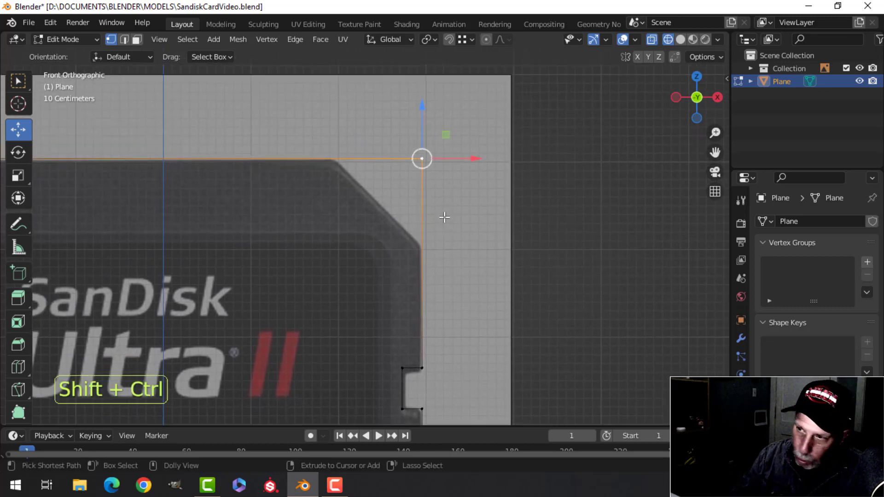
key("ctrl+shift+b")
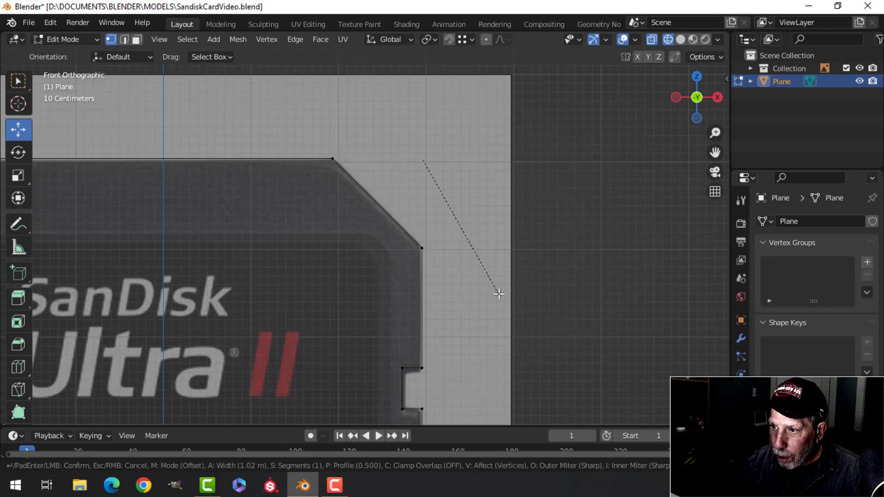
left_click(499, 294)
scroll(248, 170, "down", 2)
middle_click_drag(300, 167, 531, 175, "shift")
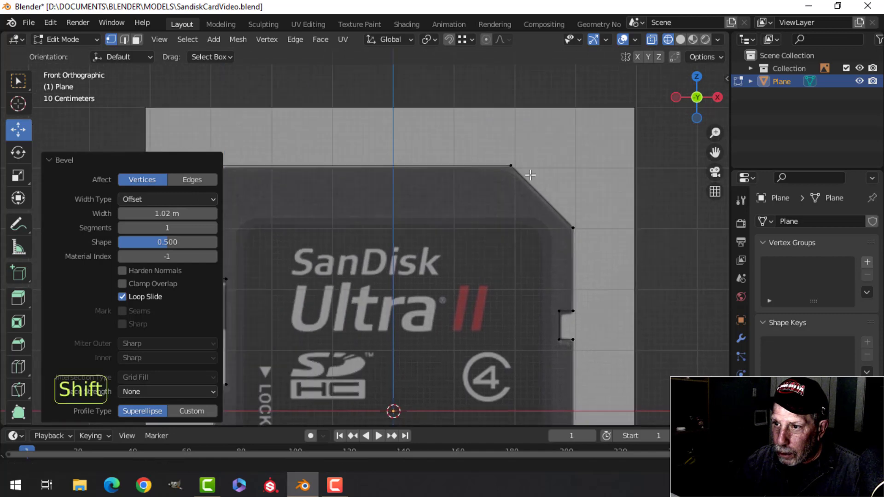
scroll(460, 170, "down", 2)
middle_click_drag(416, 168, 406, 131)
key("alt+a")
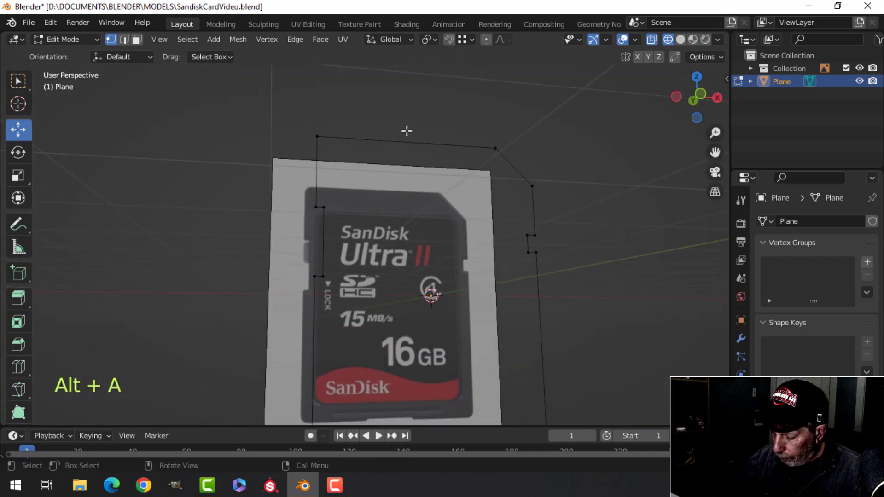
Round the top-left, bottom-left and bottom-right corner vertices together with a 0.177 m vertex bevel of 4 segments.
key("KP_1")
scroll(367, 172, "down", 4)
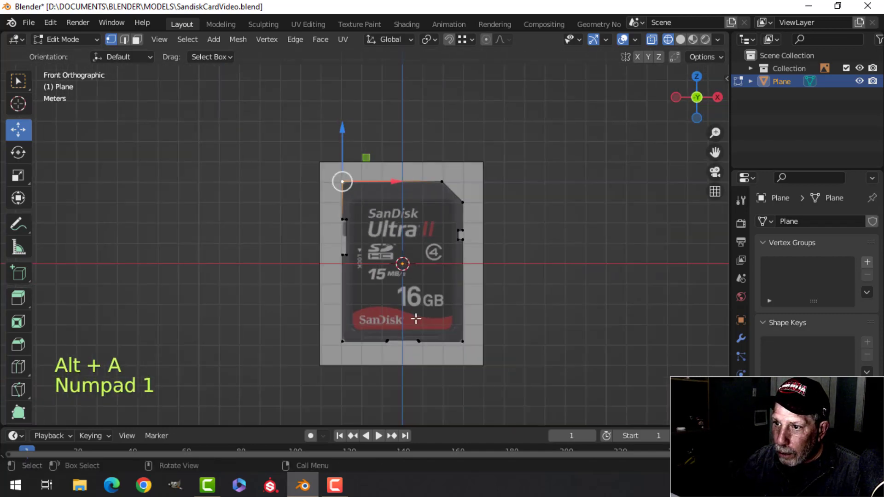
middle_click_drag(415, 316, 396, 222, "shift")
scroll(322, 253, "up", 3)
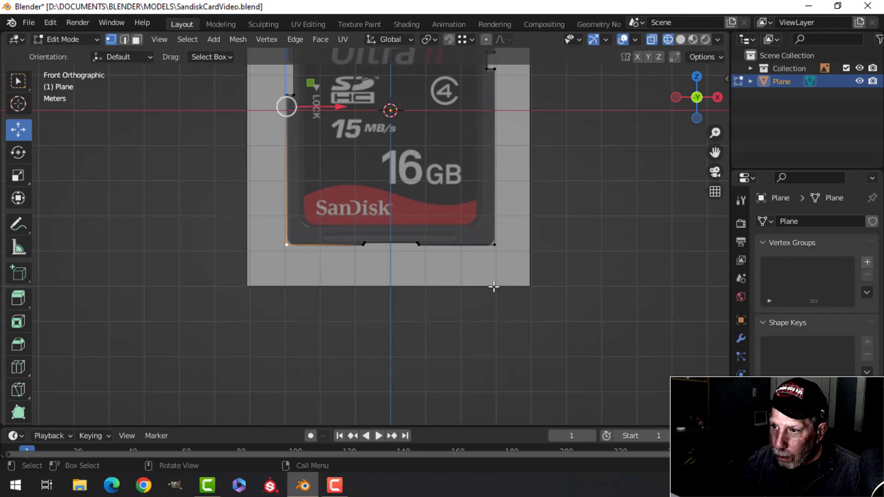
scroll(493, 287, "up", 3)
middle_click_drag(592, 276, 466, 279, "shift")
scroll(466, 279, "up", 3)
left_click(534, 258, "shift")
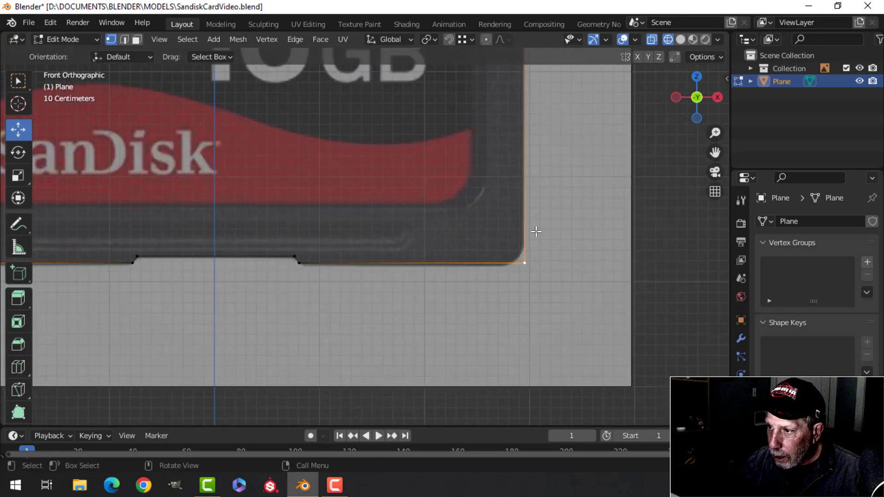
middle_click_drag(593, 268, 464, 276, "shift")
scroll(466, 251, "up", 2)
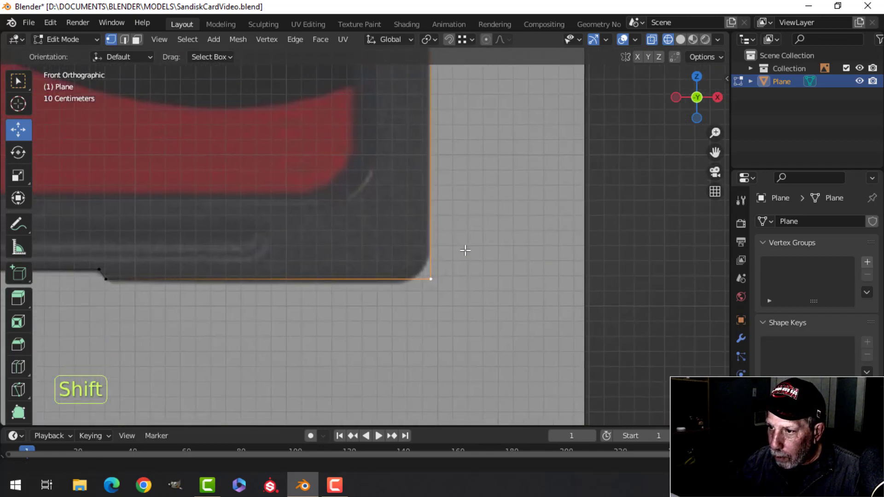
key("shift+ctrl+b")
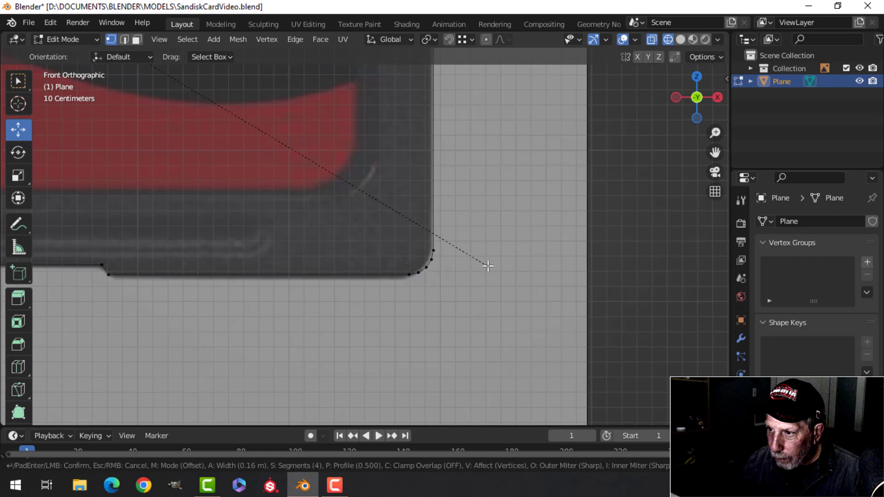
left_click(490, 267)
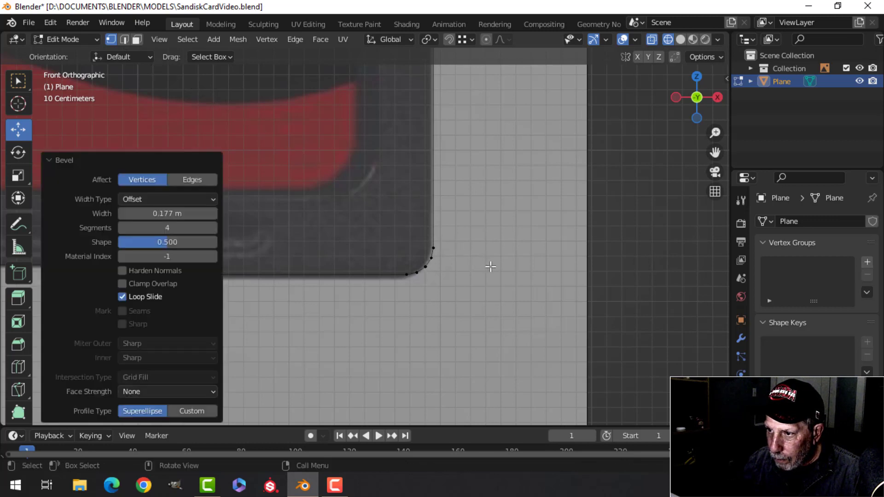
scroll(412, 239, "down", 5)
middle_click_drag(395, 208, 555, 191, "shift")
middle_click_drag(407, 228, 524, 207, "shift")
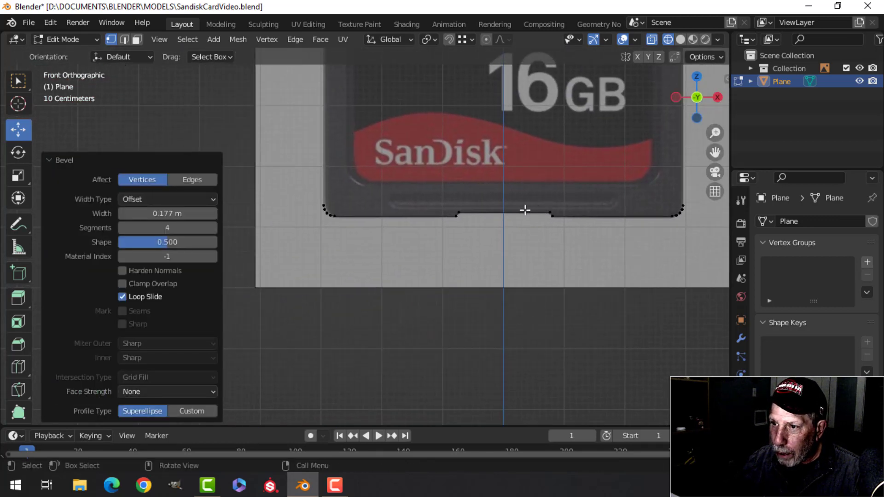
scroll(444, 138, "down", 4)
key("alt+a")
middle_click_drag(405, 181, 430, 242, "shift")
scroll(417, 225, "up", 4)
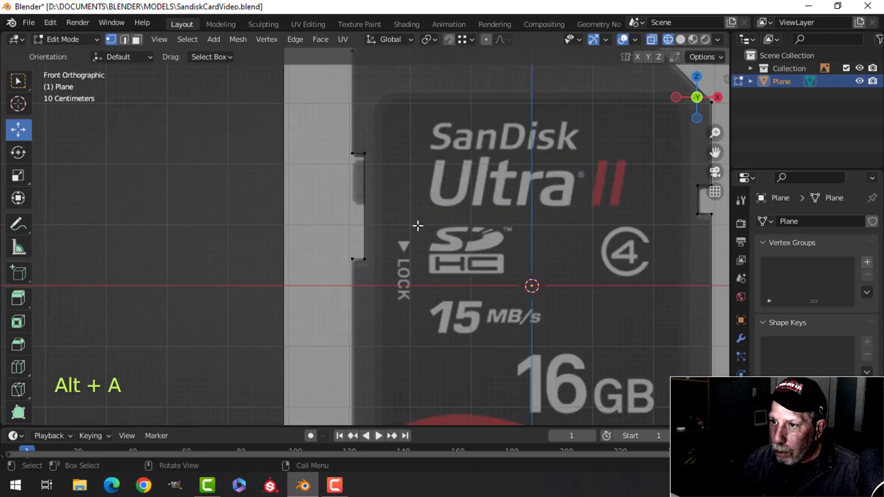
Round the four corner vertices of the left notch with a 0.04 m vertex bevel of 2 segments.
middle_click_drag(415, 203, 419, 242, "shift")
scroll(414, 185, "up", 2)
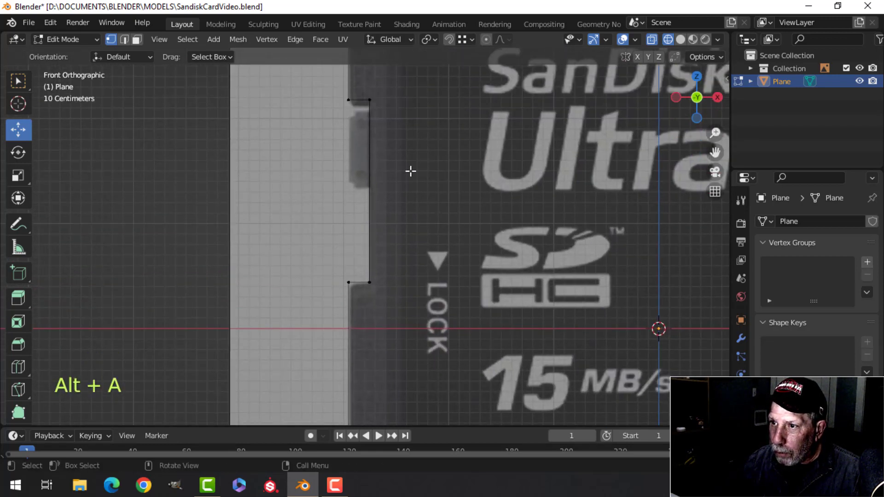
middle_click_drag(411, 172, 426, 158, "shift")
left_click_drag(367, 98, 405, 291)
scroll(483, 162, "up", 4)
middle_click_drag(483, 161, 405, 255, "shift")
scroll(403, 227, "down", 2)
scroll(399, 243, "up", 2)
key("ctrl+shift+b")
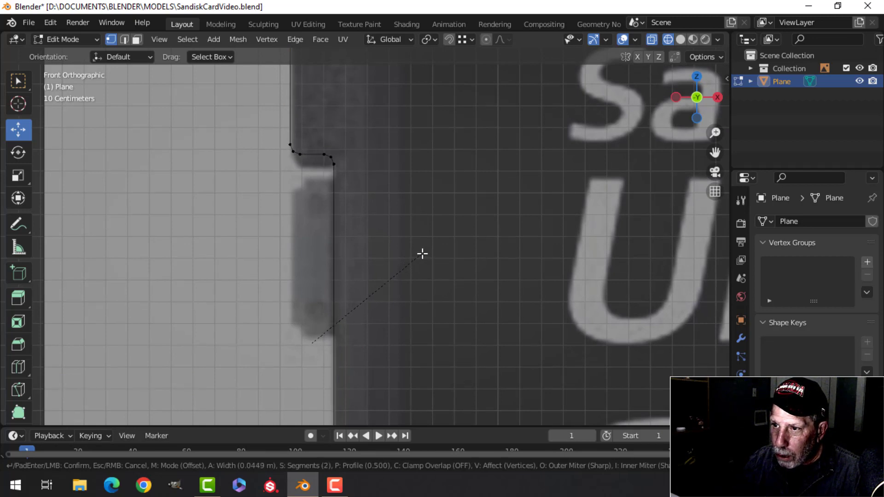
left_click(421, 253)
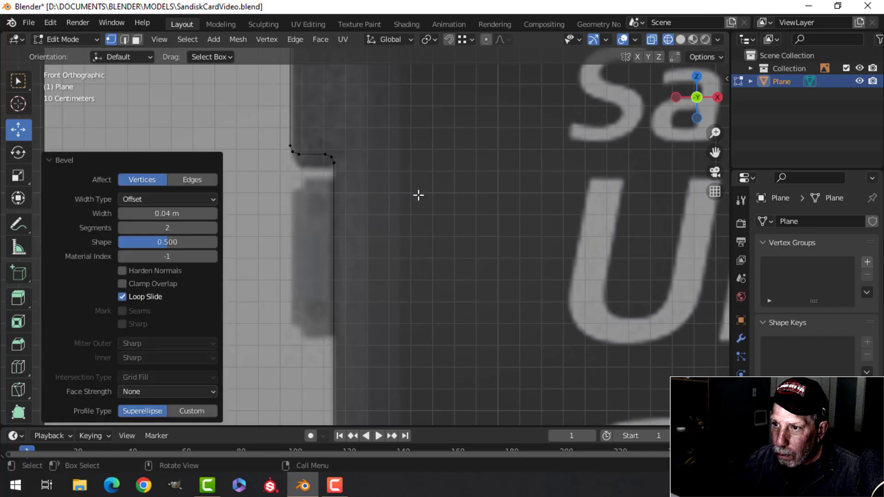
Round the four corner vertices of the right-edge notch with a 0.0378 m vertex bevel of 2 segments.
scroll(418, 195, "down", 6)
middle_click_drag(286, 235, 403, 129, "shift")
middle_click_drag(361, 228, 351, 173, "shift")
middle_click_drag(421, 135, 310, 244, "shift")
scroll(364, 207, "up", 3)
key("alt+a")
middle_click_drag(437, 189, 375, 212, "shift")
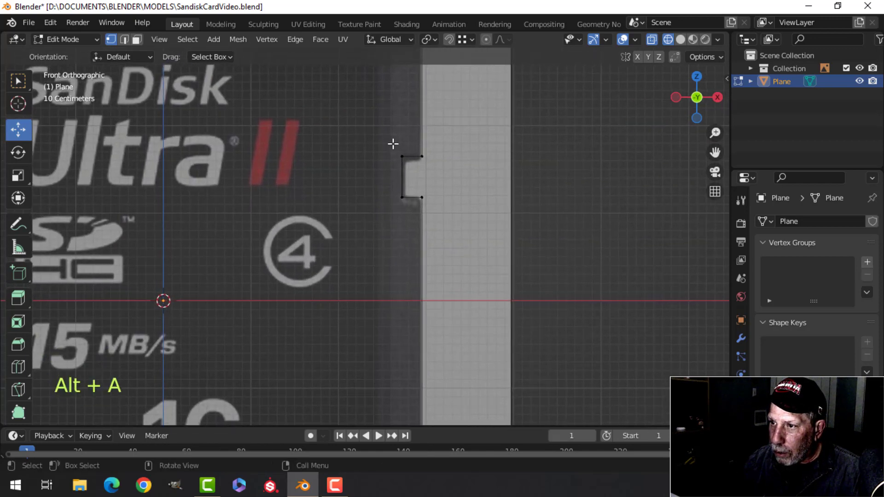
left_click_drag(379, 123, 449, 228)
middle_click_drag(472, 198, 442, 227, "shift")
scroll(379, 242, "up", 3)
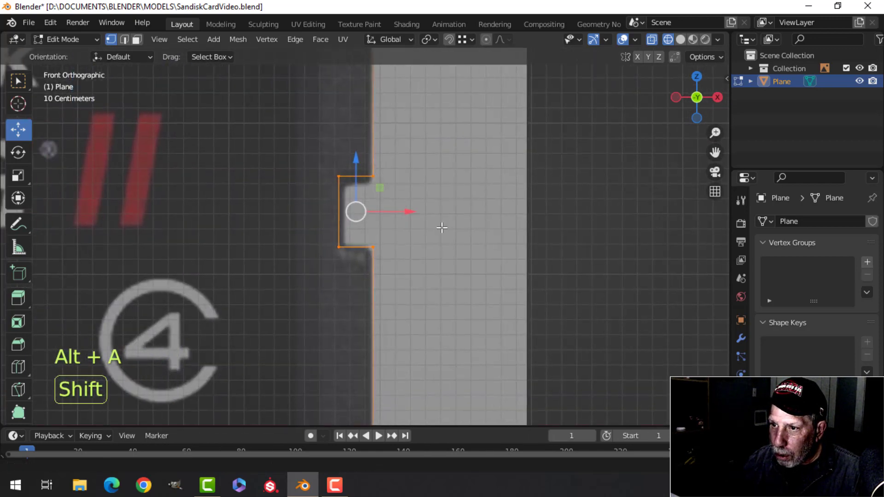
key("ctrl+shift+b")
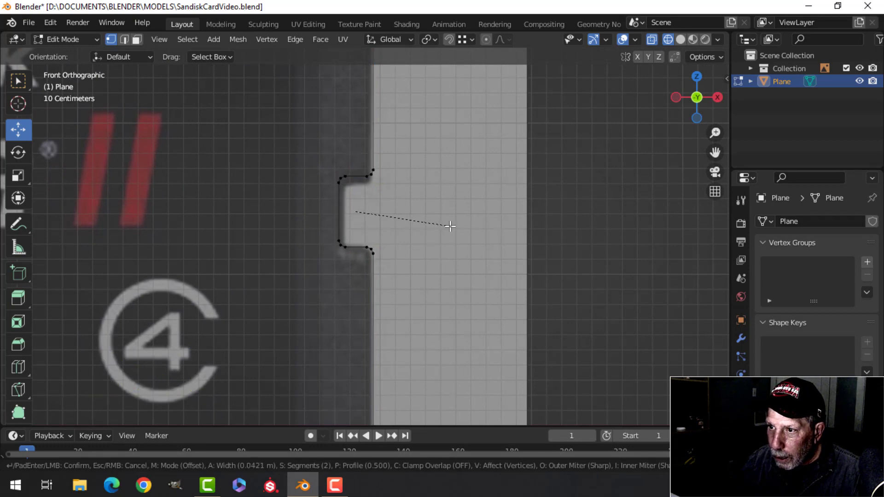
left_click(449, 226)
Round the four vertices of the bottom recess with a 0.023 m vertex bevel of 2 segments.
scroll(434, 235, "down", 6)
middle_click_drag(406, 247, 442, 120, "shift")
middle_click_drag(407, 201, 457, 132, "shift")
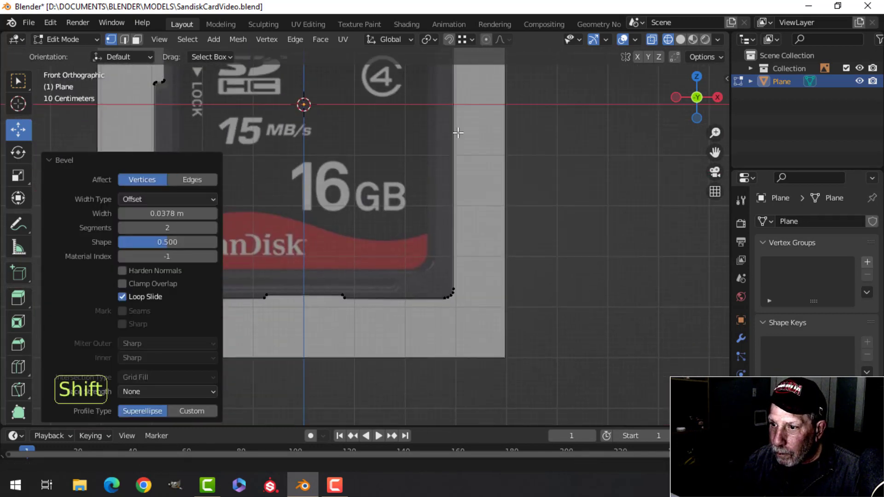
scroll(368, 230, "up", 2)
middle_click_drag(359, 234, 355, 164, "shift")
scroll(465, 127, "up", 3)
key("alt+a")
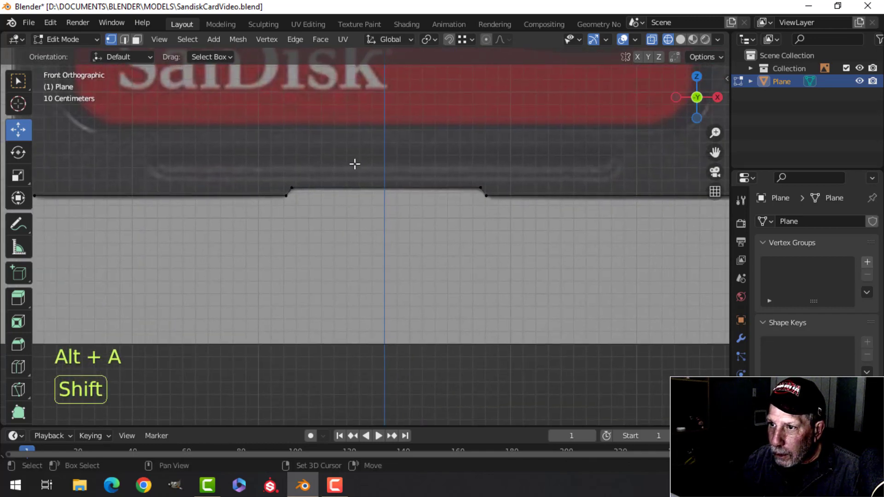
key("b")
left_click_drag(236, 148, 539, 241)
scroll(385, 214, "up", 2)
middle_click_drag(385, 214, 393, 251, "shift")
key("ctrl+shift+b")
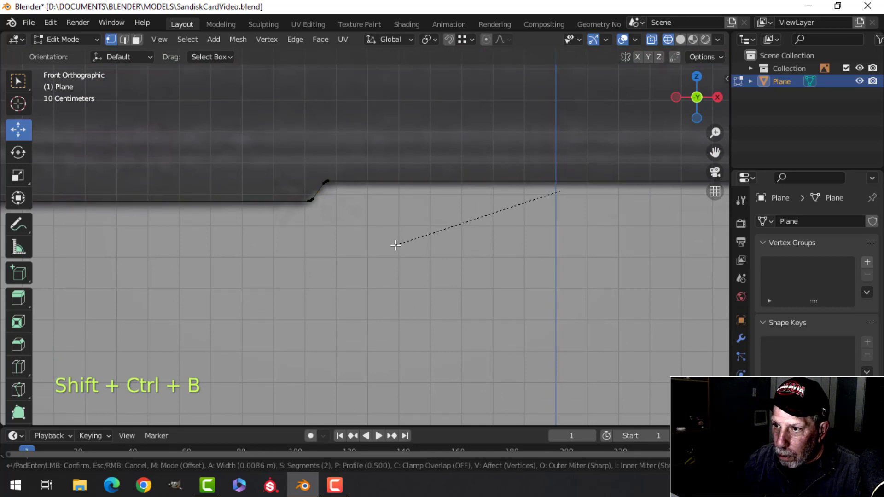
left_click(392, 246)
Soften both end vertices of the card's angled top-right corner with a 0.055 m vertex bevel of 2 segments.
scroll(436, 236, "down", 4)
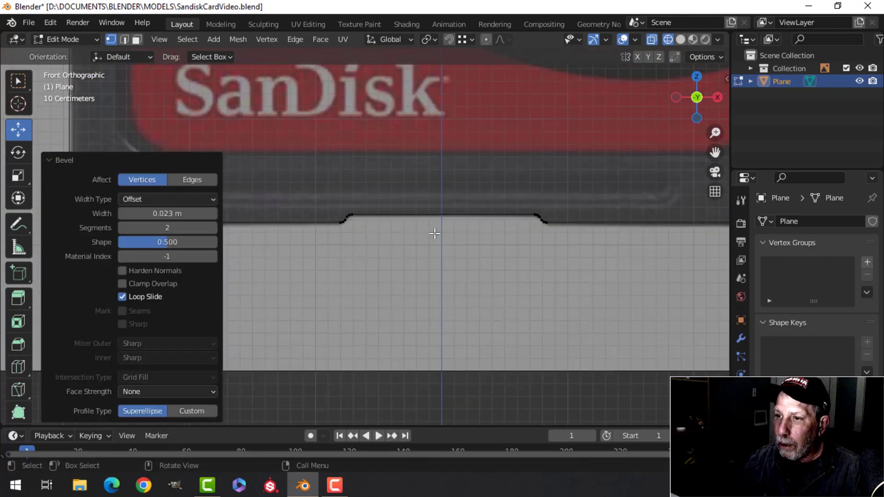
key("a")
scroll(530, 209, "down", 4)
middle_click_drag(548, 201, 428, 220)
middle_click_drag(427, 219, 439, 268)
scroll(465, 219, "up", 4)
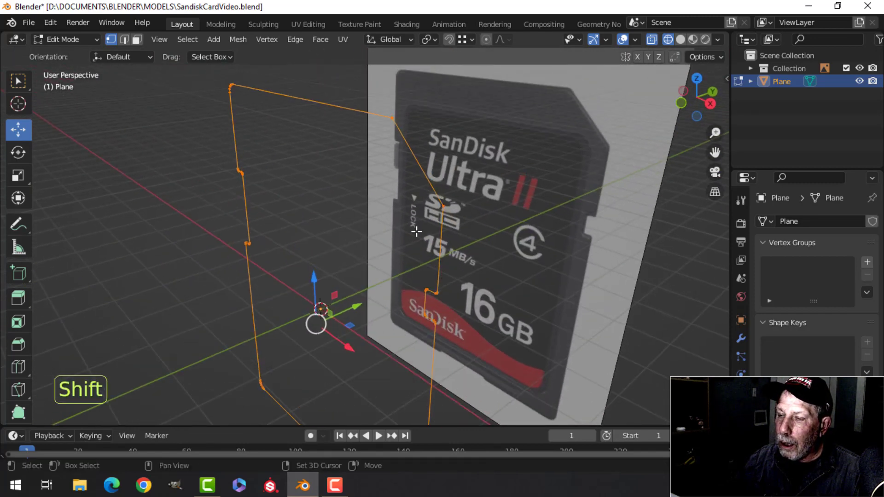
mouse_move(374, 224)
middle_mouse_down()
mouse_move(345, 244)
mouse_move(367, 220)
middle_mouse_up()
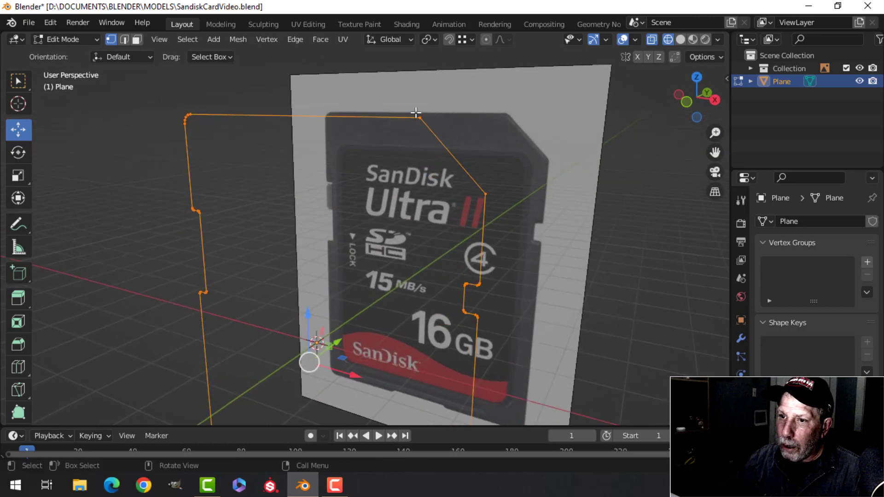
left_click(417, 114)
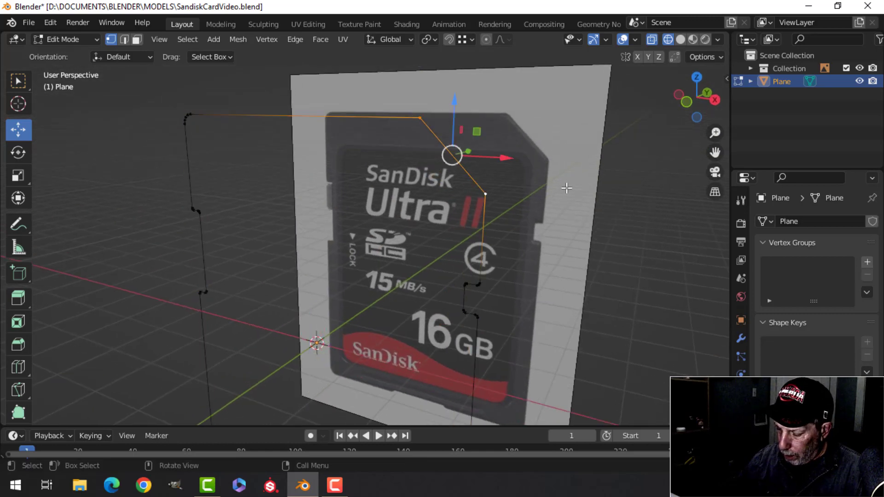
key("KP_1")
scroll(544, 180, "up", 3)
middle_click_drag(567, 150, 421, 247, "shift")
scroll(422, 246, "up", 3)
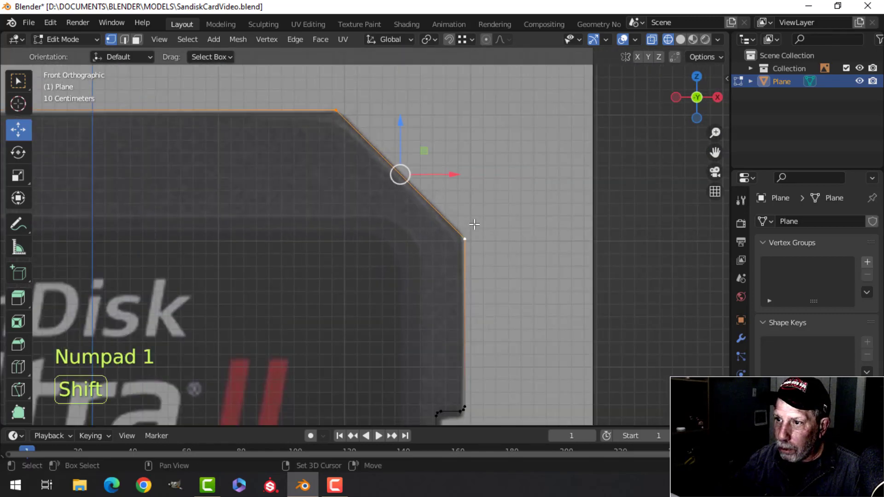
middle_click_drag(475, 224, 490, 259, "shift")
key("shift+ctrl+b")
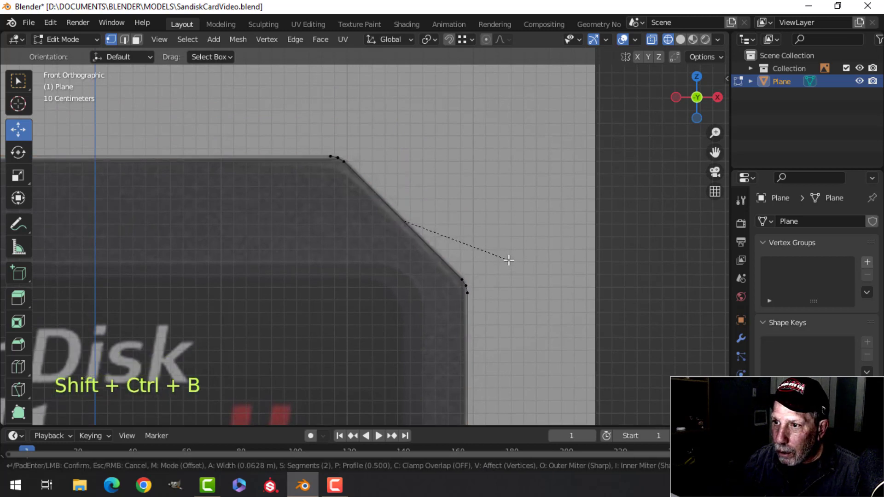
left_click(508, 261)
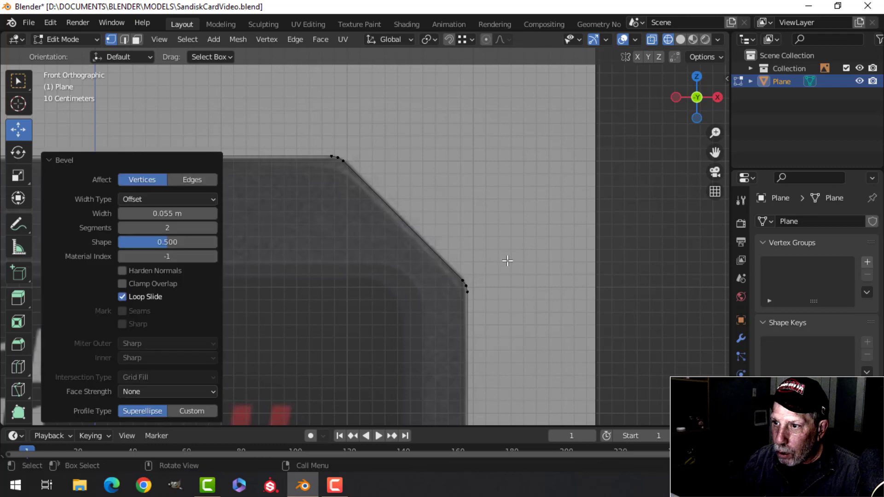
Fill the entire card outline with a face and switch the viewport to solid shading.
scroll(464, 219, "down", 6)
key("a")
mouse_move(440, 221)
middle_mouse_down("shift")
mouse_move(434, 175)
mouse_move(392, 213)
mouse_move(358, 222)
mouse_move(389, 223)
mouse_move(375, 202)
mouse_move(383, 226)
mouse_move(403, 222)
middle_mouse_up("shift")
key("f")
key("z")
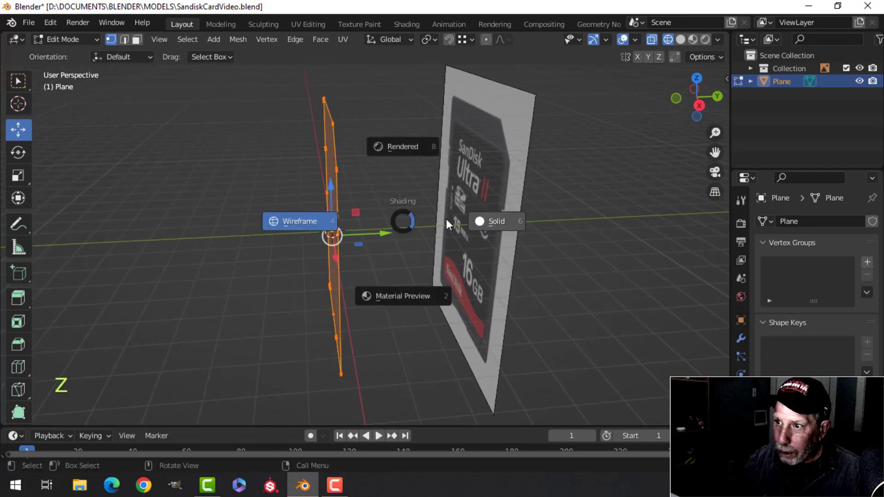
left_click(486, 220)
Extrude the filled card face 0.2019 m along its normal to give the card thickness.
scroll(421, 219, "up", 3)
key("e")
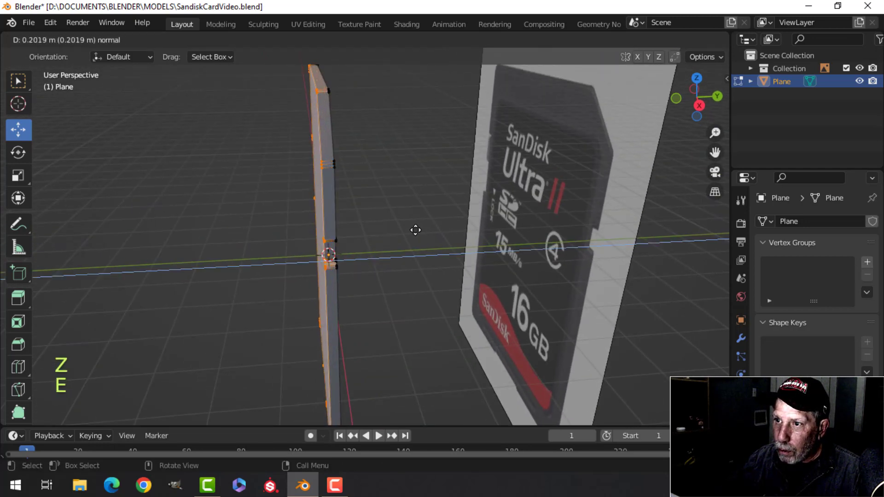
left_click(391, 225)
middle_click_drag(391, 226, 471, 219)
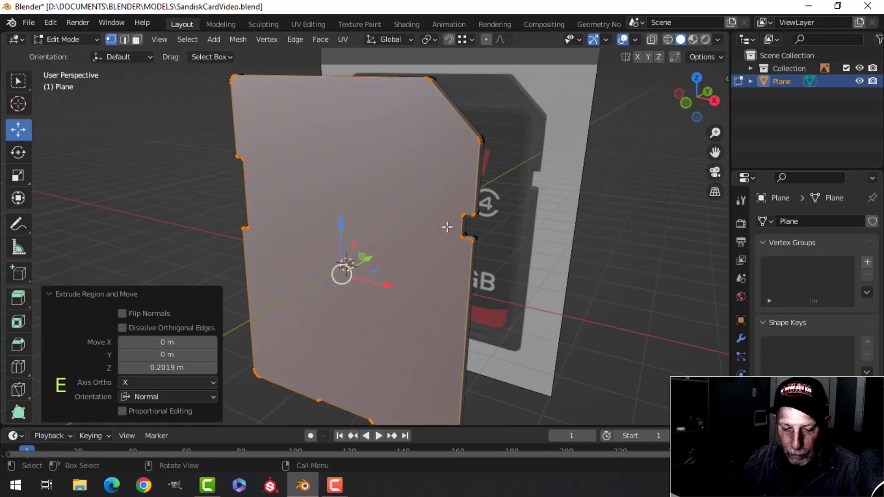
Bevel the rim edges of the card's front and back faces by 0.0172 m with 2 segments, and return to Object Mode.
key("3")
middle_click_drag(470, 221, 388, 210)
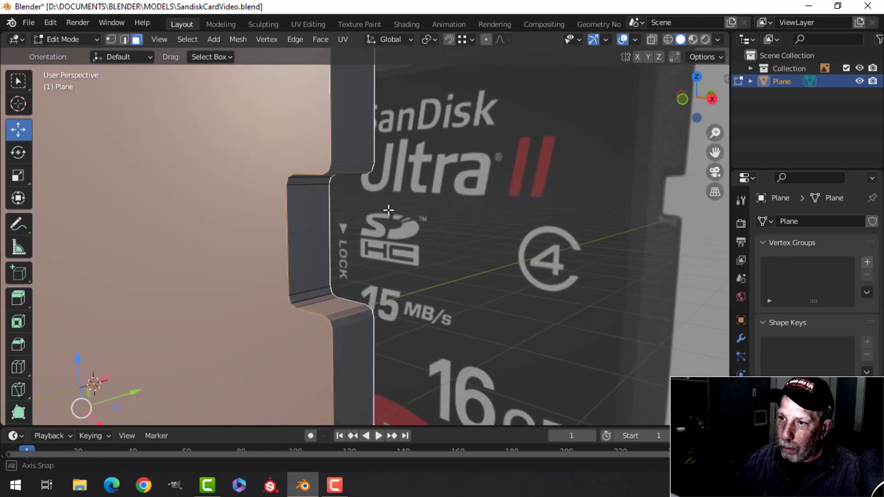
key("ctrl+b")
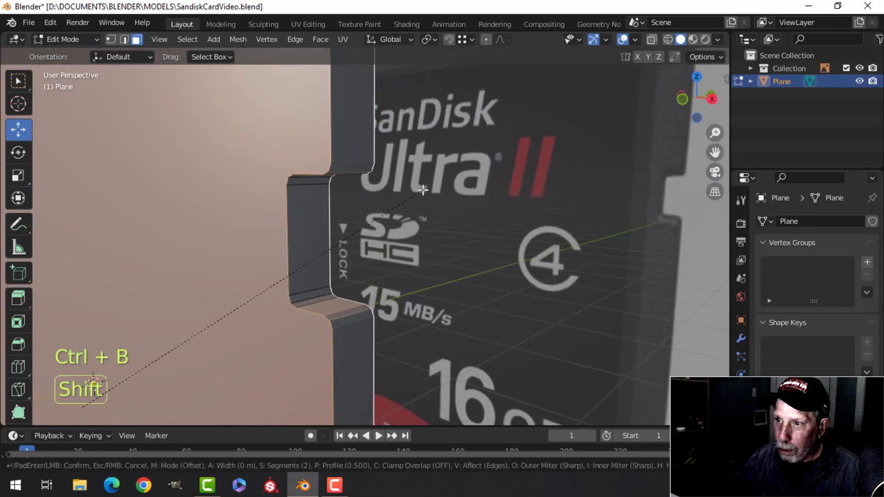
mouse_move(439, 175)
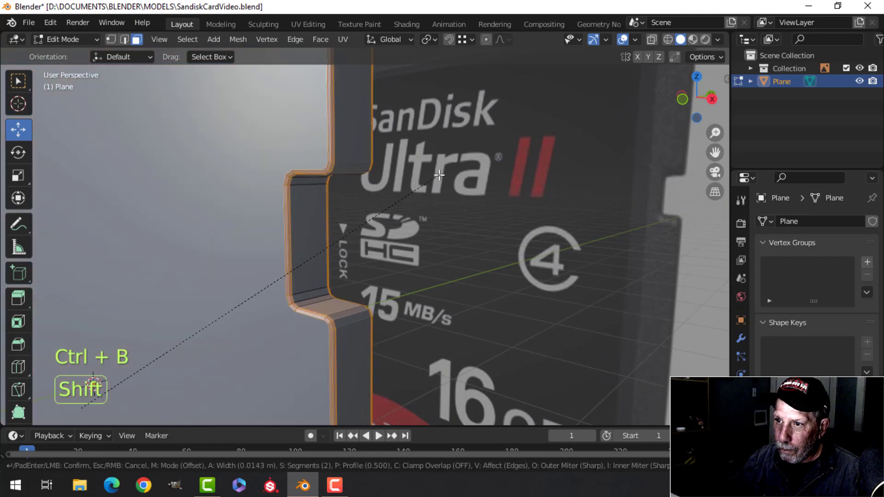
left_click(443, 173)
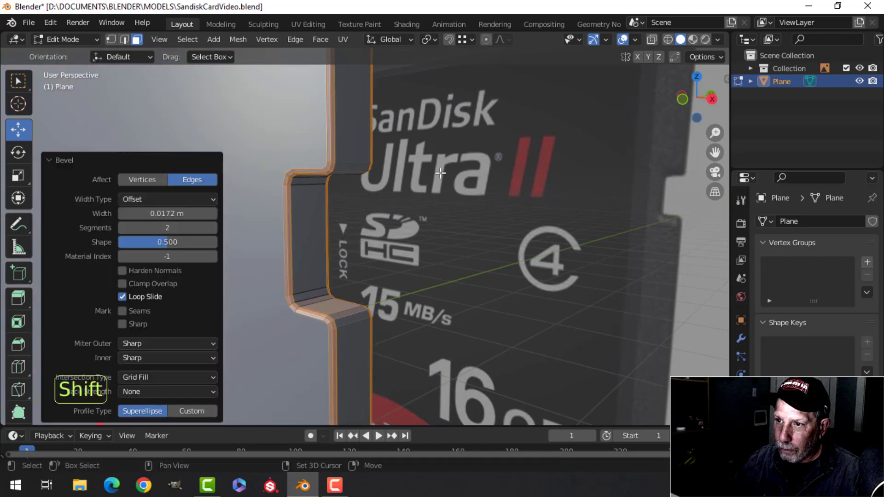
scroll(432, 180, "down", 6)
middle_click_drag(340, 238, 344, 199, "shift")
key("Tab")
scroll(397, 227, "down", 4)
key("alt+a")
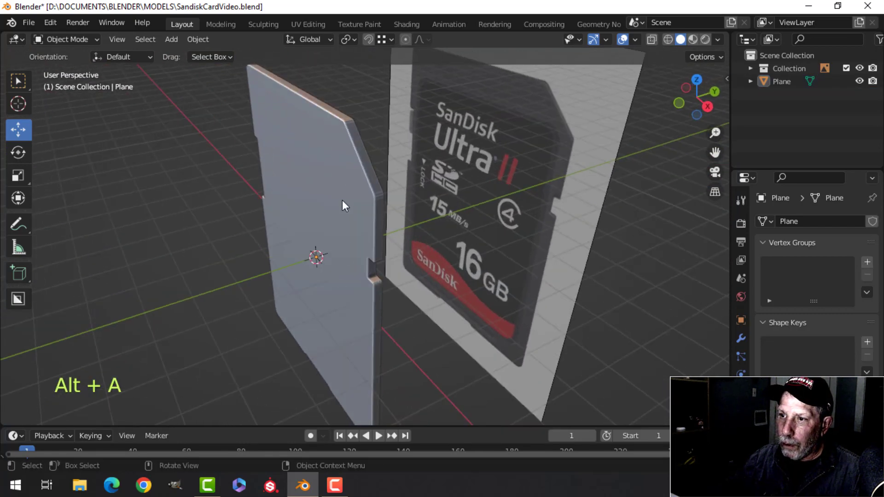
Recalculate the normals of the whole card mesh to the outside, and return to Object Mode with nothing selected.
left_click(344, 200)
key("Tab")
key("a")
key("alt+n")
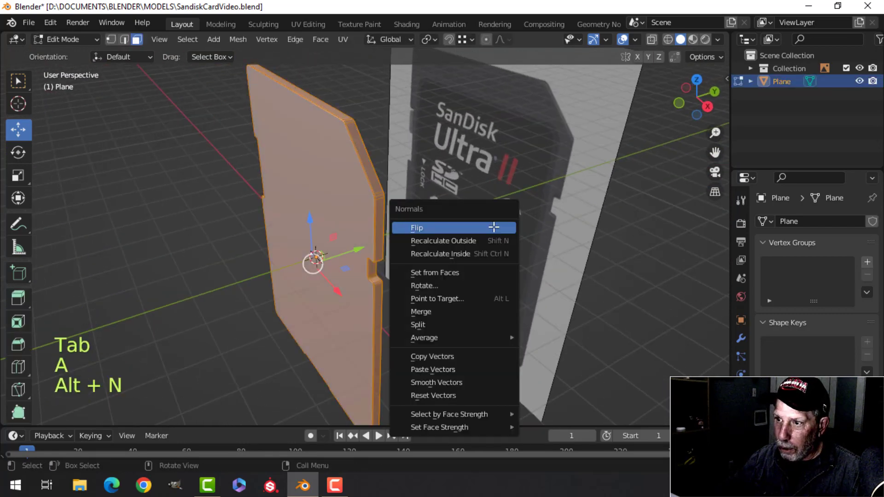
left_click(479, 246)
key("Tab")
scroll(386, 235, "down", 3)
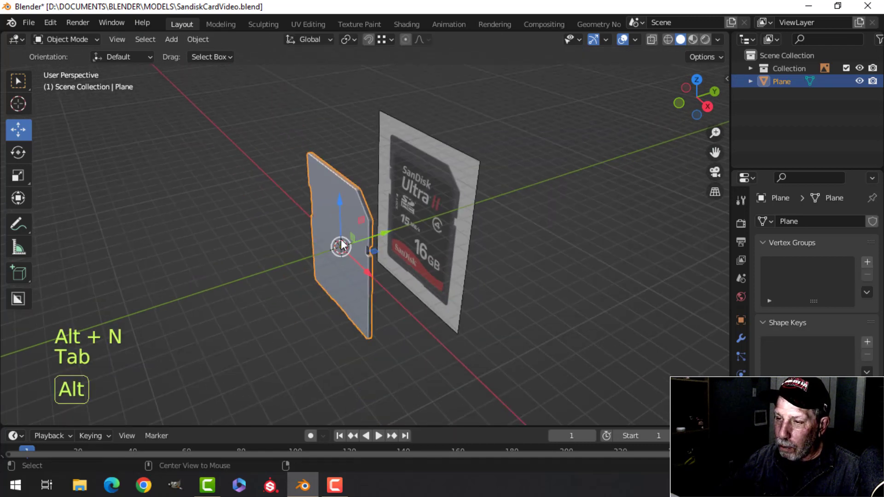
key("alt+a")
Duplicate the long inner face of the card's left notch and move the copy outward along X beyond the card edge.
middle_click_drag(386, 235, 439, 298)
scroll(441, 232, "up", 3)
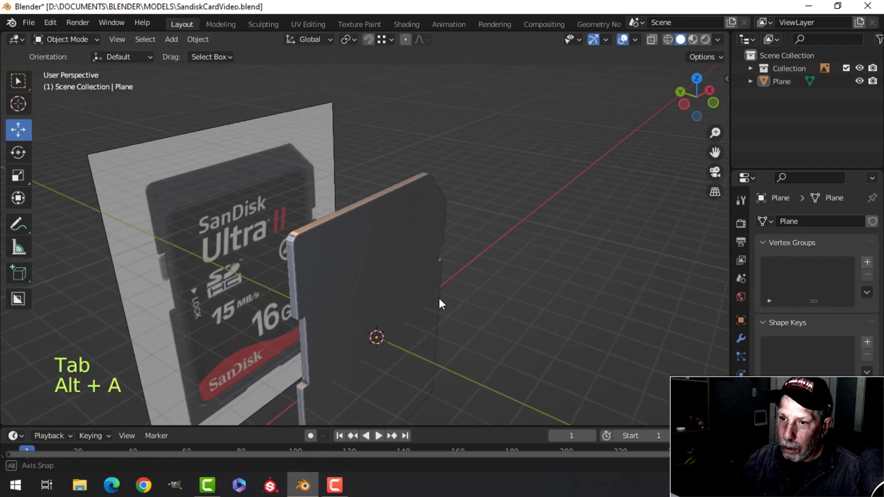
middle_click_drag(438, 297, 425, 278)
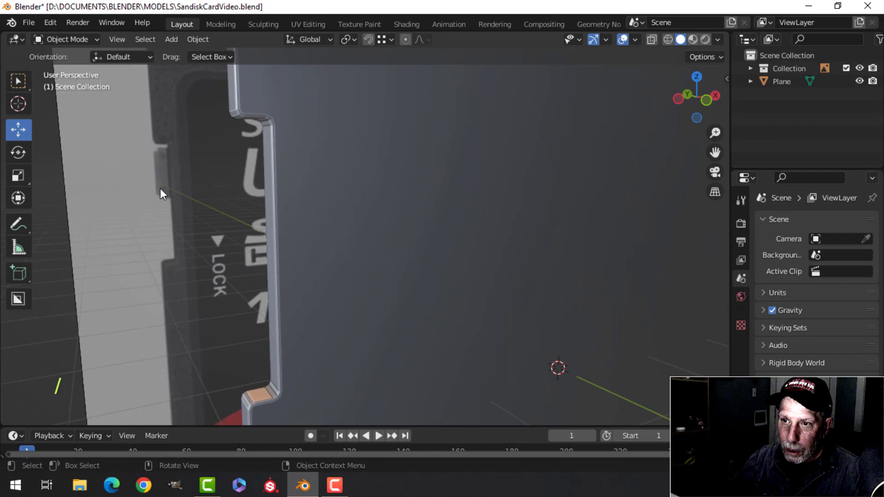
middle_click_drag(234, 216, 338, 191, "shift")
left_click(347, 219)
key("Tab")
scroll(351, 216, "up", 2)
key("3")
left_click(329, 202)
scroll(277, 236, "down", 2)
key("shift+d")
right_click(361, 191)
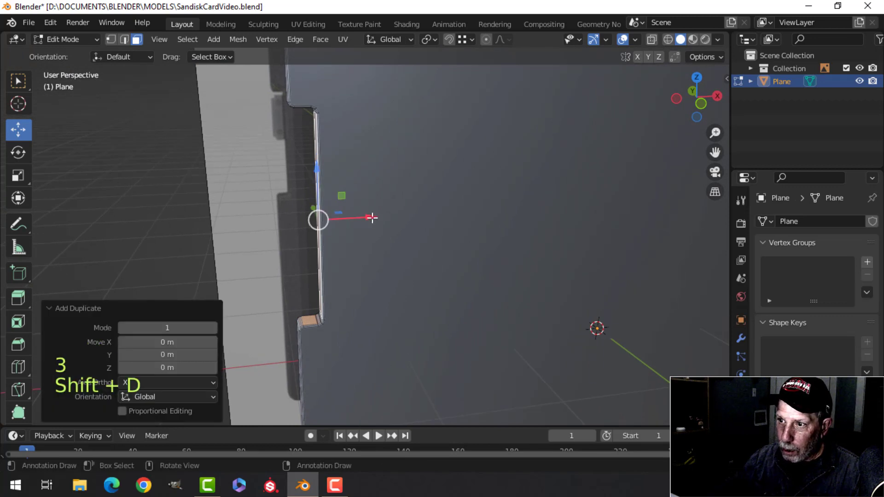
left_click_drag(373, 217, 343, 218)
Separate the duplicated notch face into its own object and open it in Edit Mode with all its geometry selected.
key("p")
left_click(387, 206)
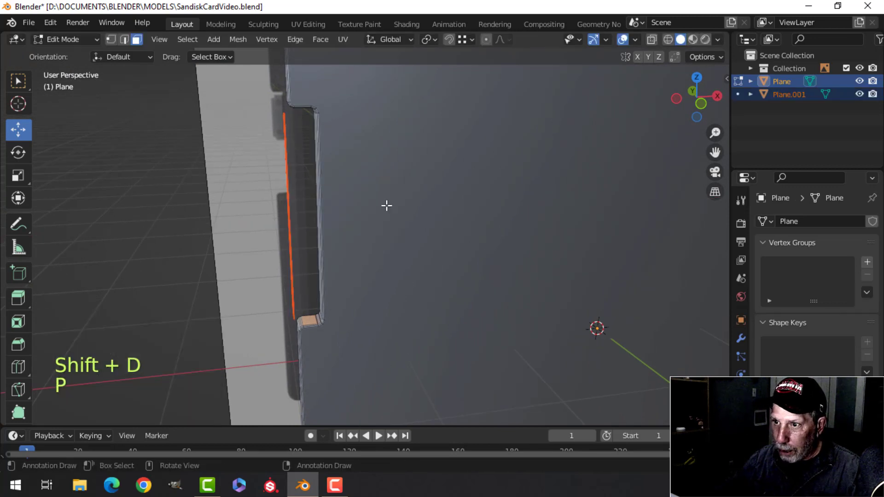
key("Tab")
left_click(297, 181)
key("Tab")
key("a")
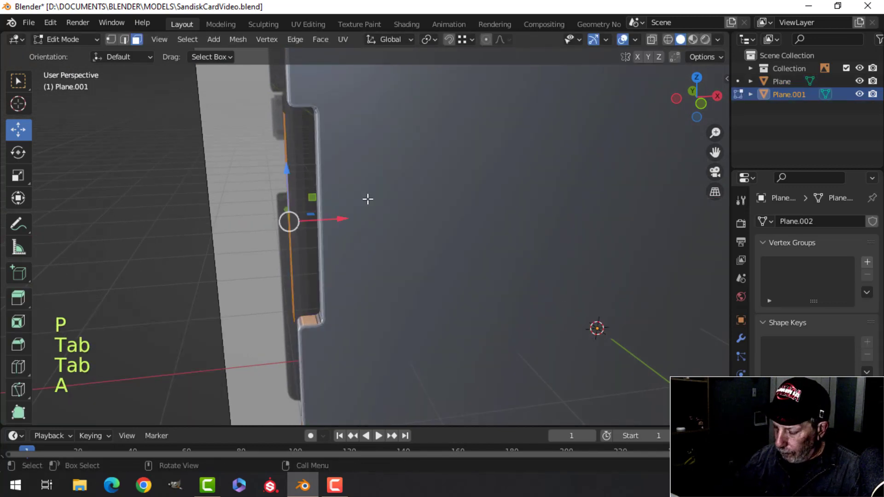
In front wireframe view, move the separated strip's lower vertices up about 0.51 m along Z toward the lock switch's lower end.
key("KP_1")
scroll(378, 197, "up", 1)
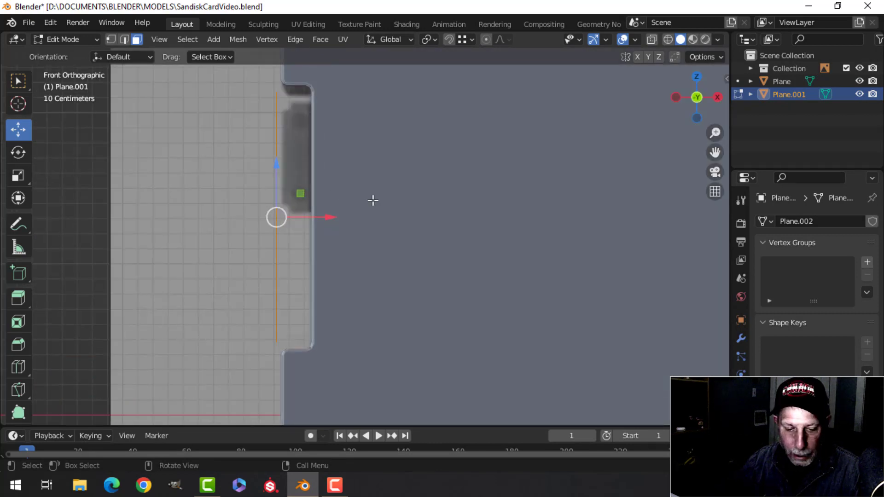
key("z")
left_click(286, 209)
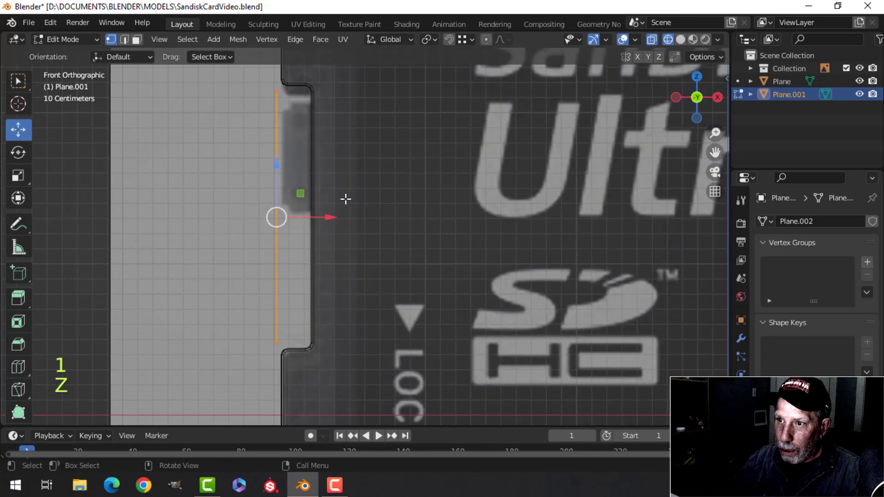
key("alt+a")
key("b")
left_click_drag(229, 300, 323, 385)
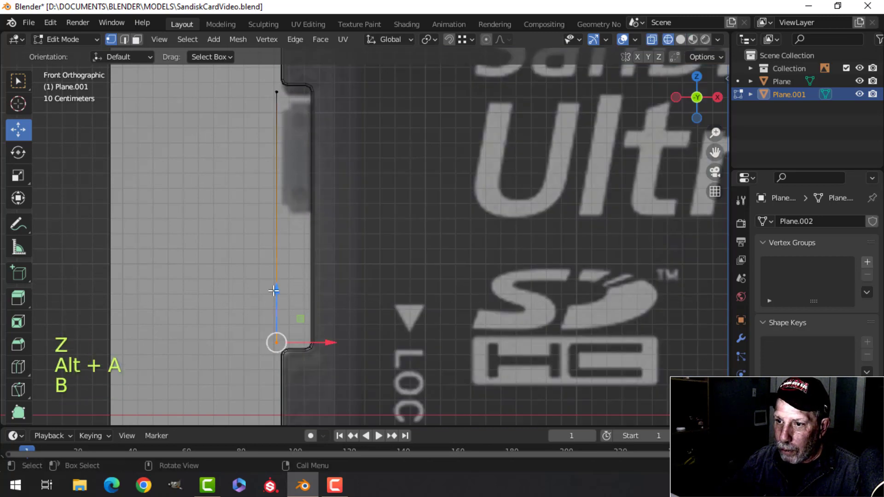
left_click_drag(277, 287, 277, 205)
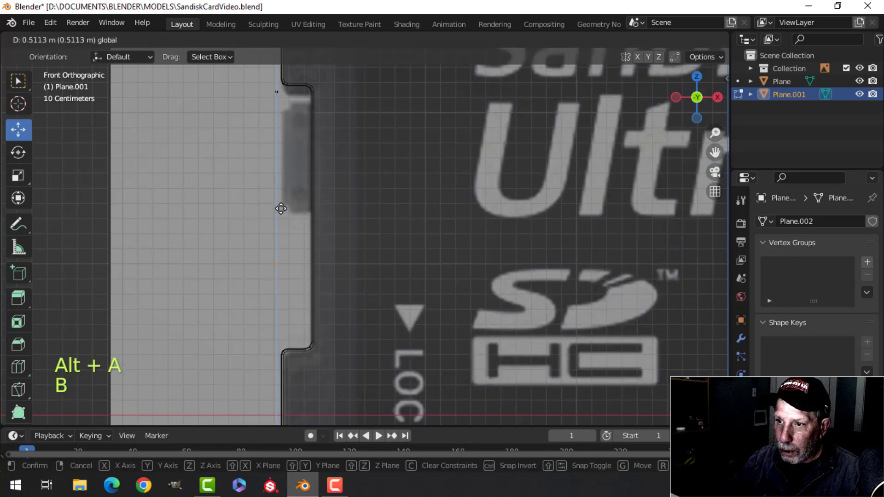
Select all of the separated strip and move it about 0.20 m along X toward the notch's inner edge.
left_click_drag(294, 158, 293, 159)
key("a")
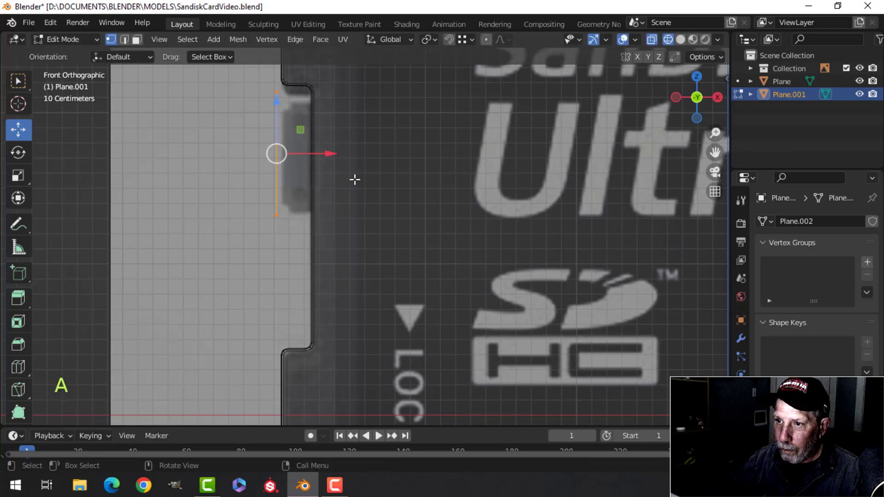
middle_click_drag(354, 190, 353, 208, "shift")
left_click_drag(319, 169, 354, 178)
middle_click_drag(353, 178, 354, 197, "shift")
Scale the strip to about 0.853 along Z and nudge it to line up with the lock switch in the reference.
key("s")
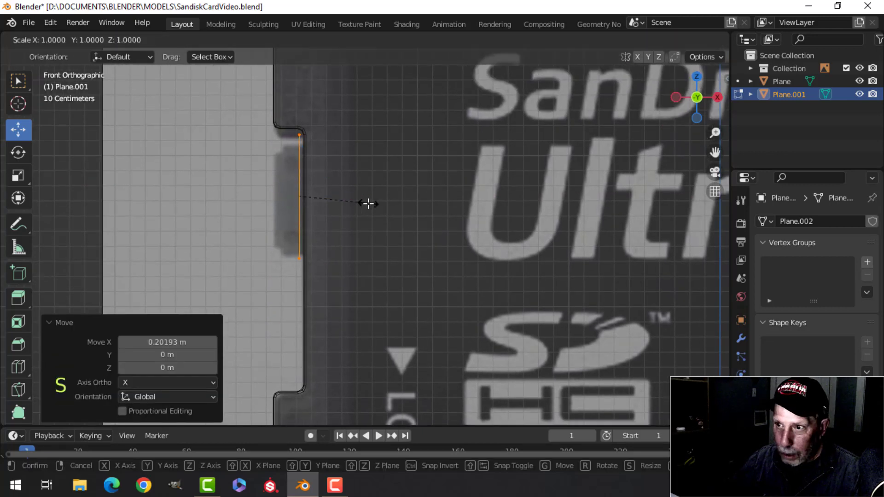
left_click(359, 199)
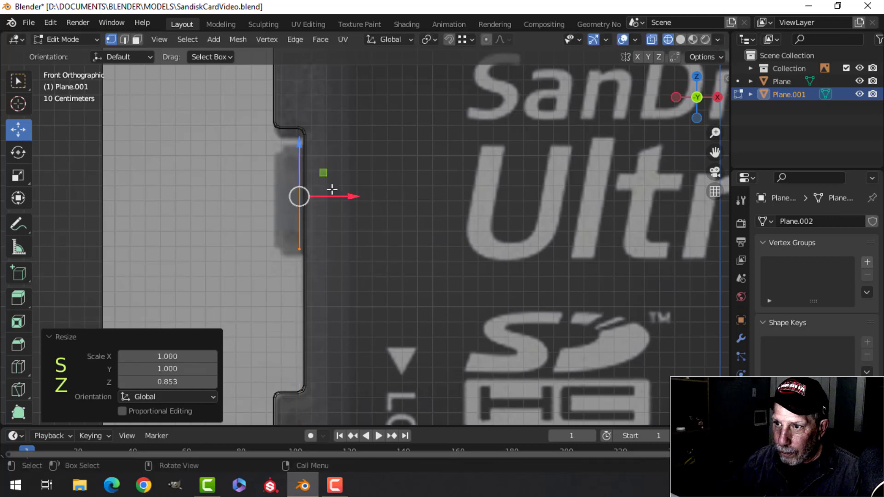
key("g")
left_click(337, 190)
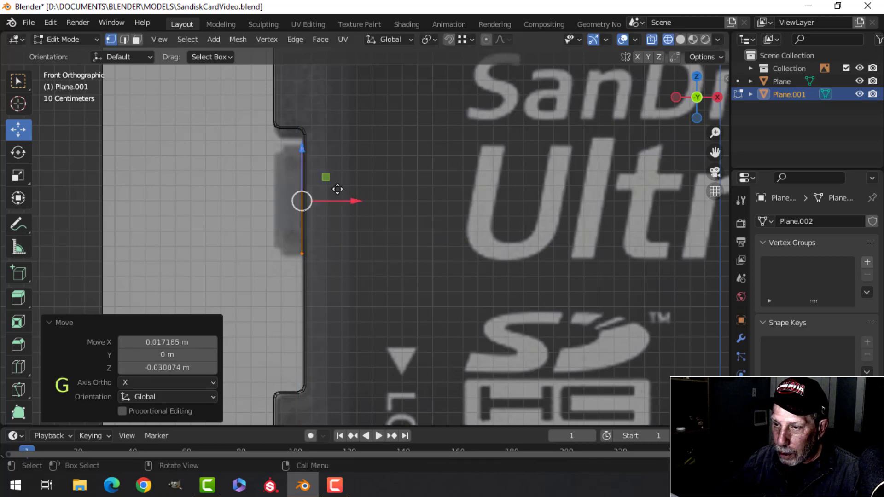
Extrude the strip about 0.139 m outward along negative X to form the lock switch block.
scroll(364, 185, "up", 3)
middle_click_drag(363, 185, 429, 207, "shift")
key("e")
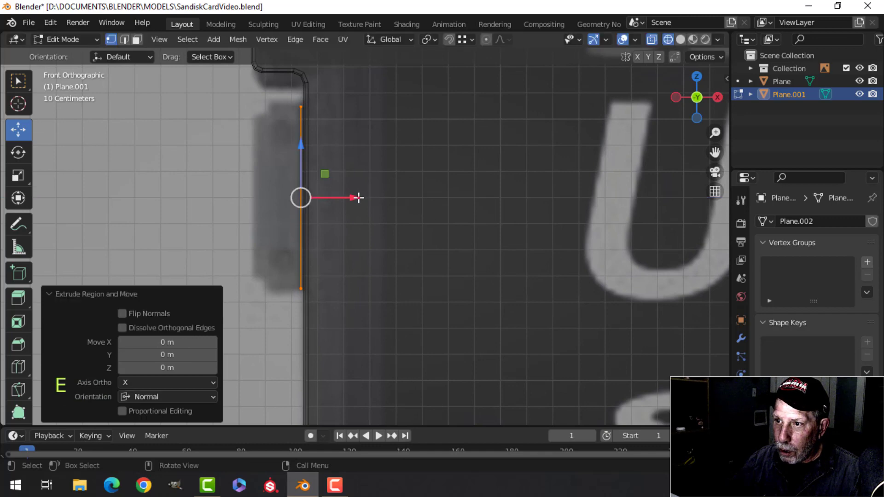
left_click(318, 192)
middle_click_drag(329, 192, 364, 216)
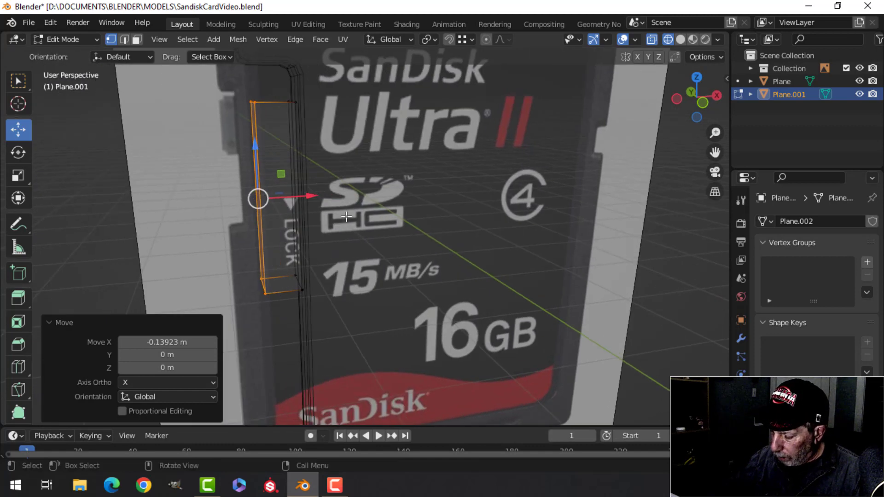
In front view, inset the block's outer face with a thickness of about 0.029 m.
key("KP_1")
scroll(343, 209, "up", 3)
middle_click_drag(322, 189, 407, 231, "shift")
scroll(369, 232, "down", 2)
middle_click_drag(348, 231, 345, 244, "shift")
key("i")
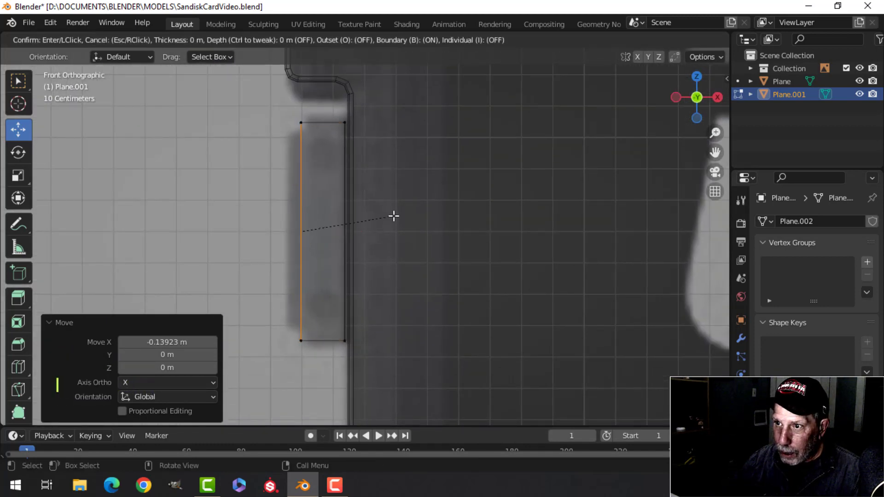
left_click(385, 216)
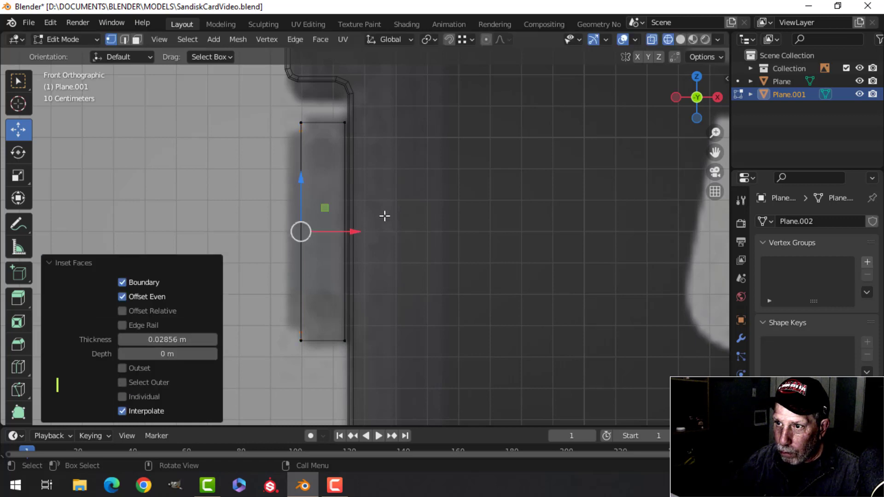
Extrude the inset face slightly outward along X to the switch's outer edge, and return to Object Mode in solid shading.
key("e")
right_click(378, 215)
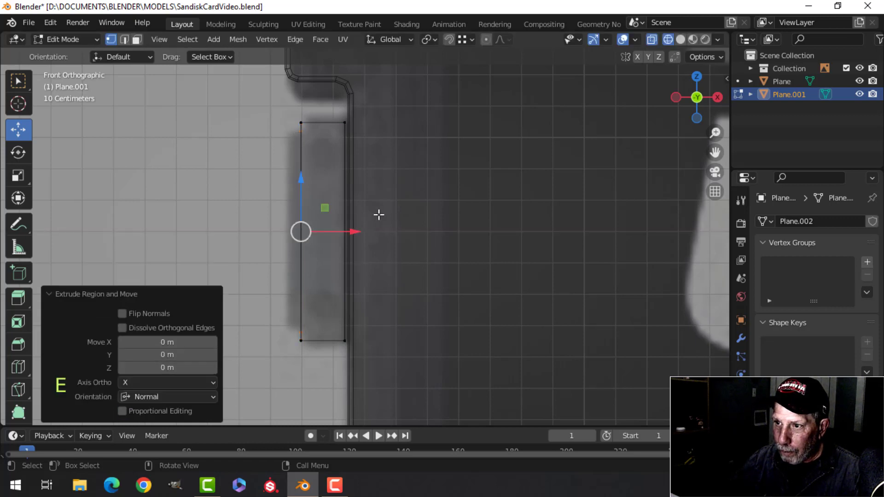
left_click_drag(350, 228, 333, 226)
key("z")
middle_click_drag(371, 197, 512, 219)
scroll(387, 207, "down", 2)
middle_click_drag(422, 192, 373, 212)
key("Tab")
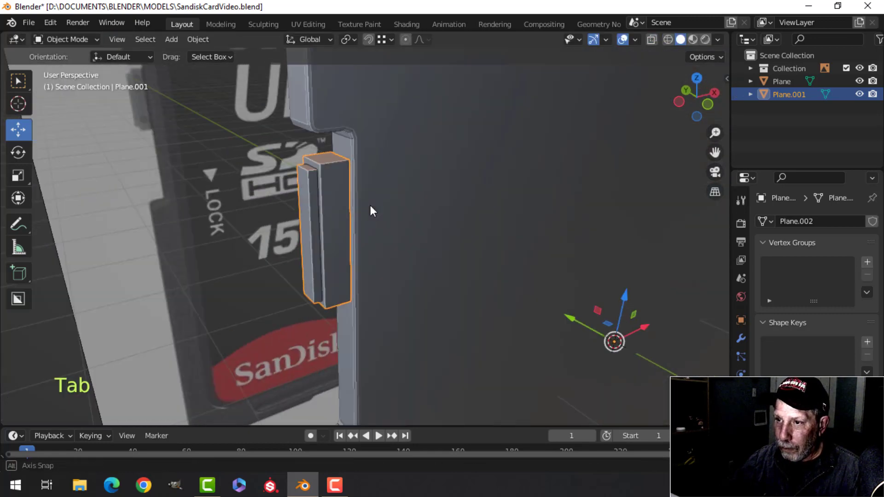
Isolate the lock switch in local view and delete its large face on the card side.
key("slash")
key("Tab")
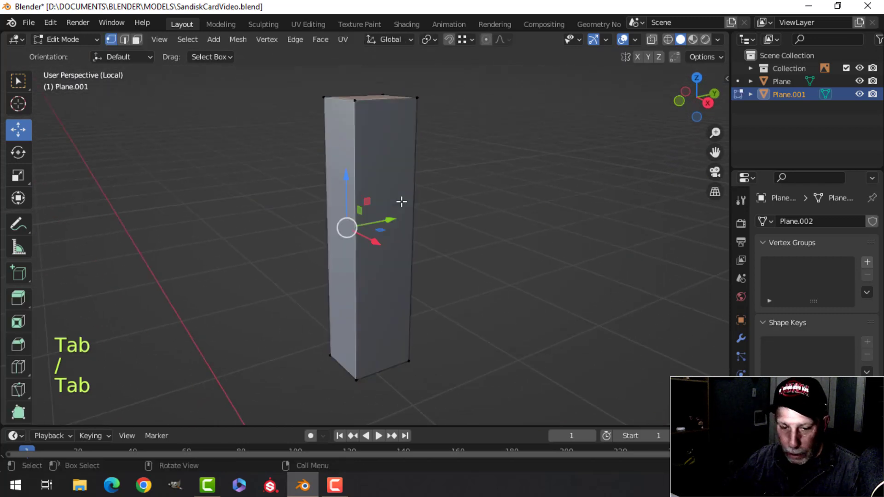
left_click(381, 178)
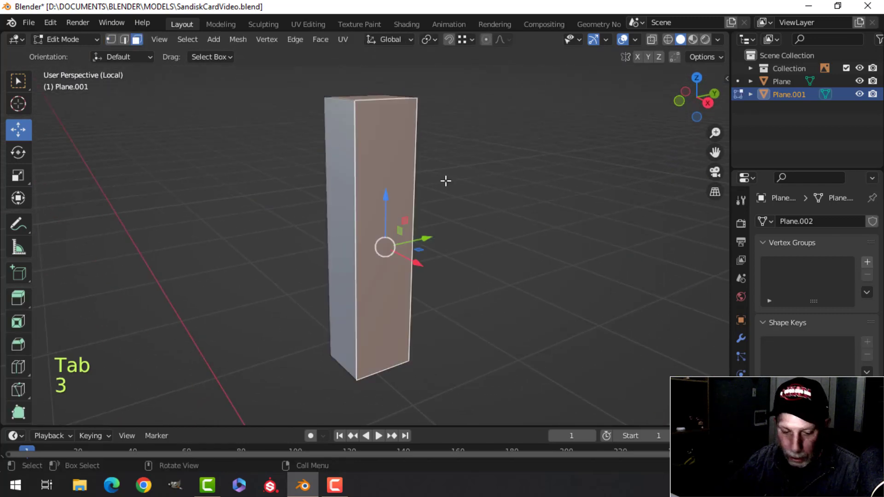
key("x")
left_click(418, 182)
Bevel the corner edges at both ends of the switch's base and raised part about 0.009 m with 2 segments.
middle_click_drag(419, 183, 405, 211)
middle_click_drag(345, 164, 409, 151)
left_click(358, 112, "alt+shift")
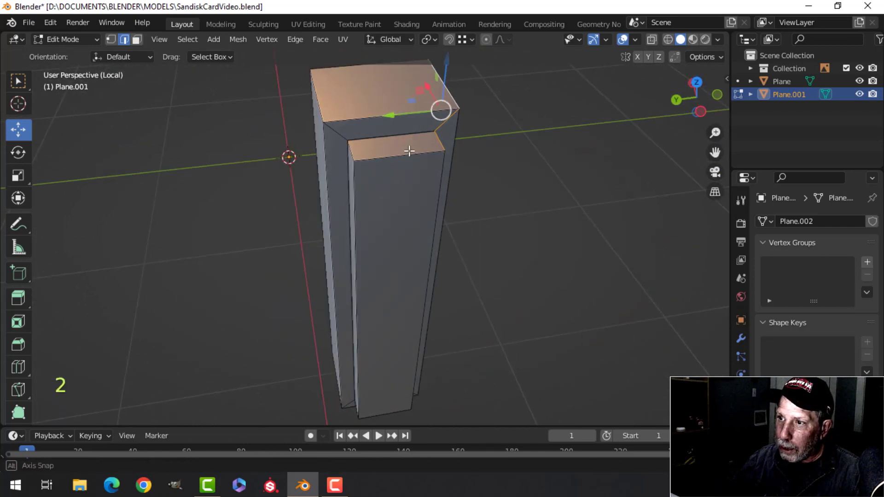
middle_click_drag(396, 310, 443, 171)
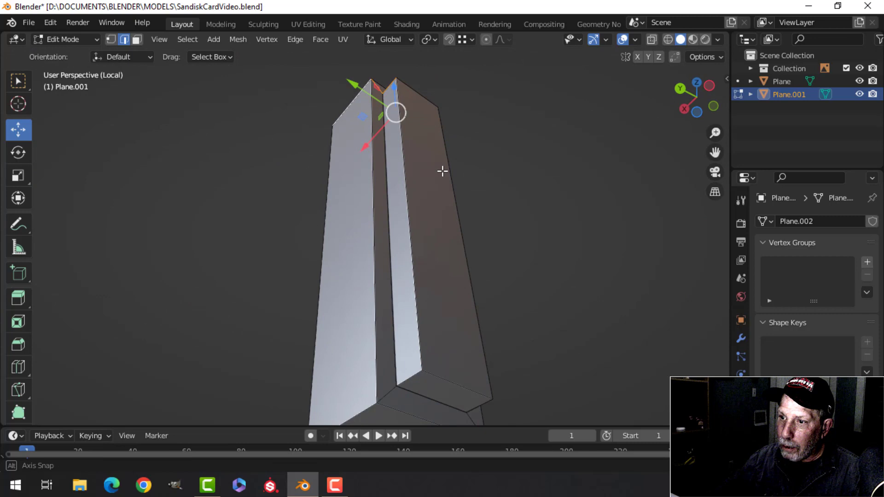
left_click(407, 372, "alt+shift")
middle_click_drag(407, 373, 342, 369)
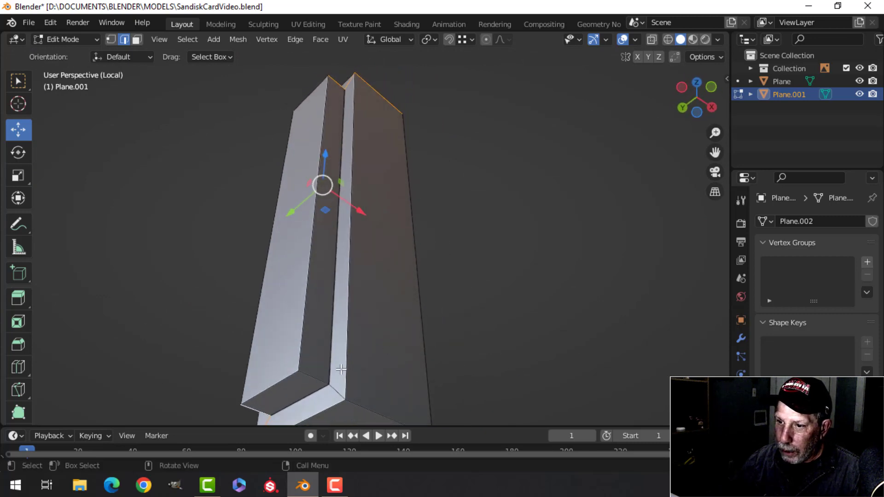
left_click(317, 374, "alt+shift")
scroll(399, 365, "down", 3)
middle_click_drag(430, 294, 447, 265, "shift")
scroll(442, 244, "up", 2)
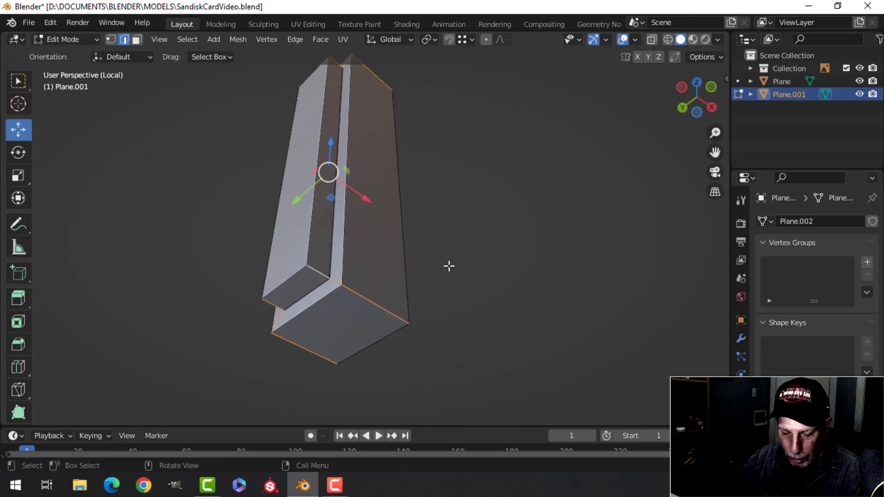
key("ctrl+b")
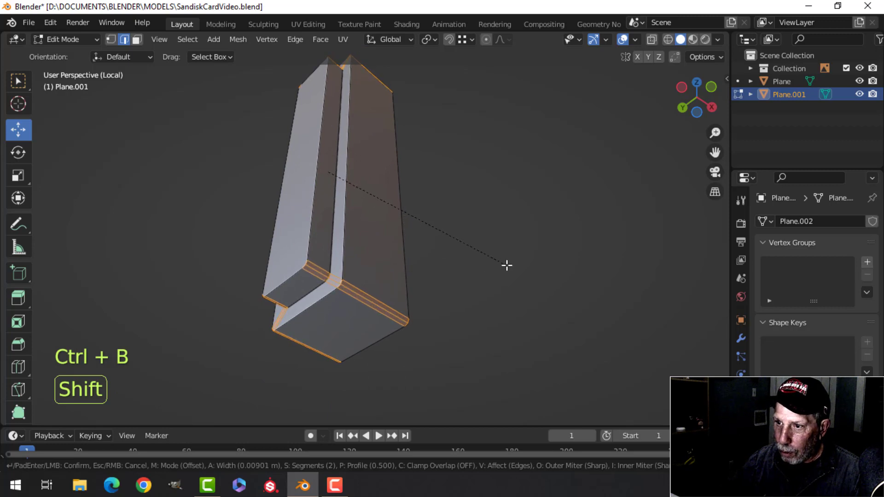
left_click(507, 265)
Bevel the outer edge loops of the switch's base and raised part about 0.005 m with 2 segments.
middle_click_drag(507, 265, 416, 271)
key("alt+a")
left_click(329, 237, "alt+shift")
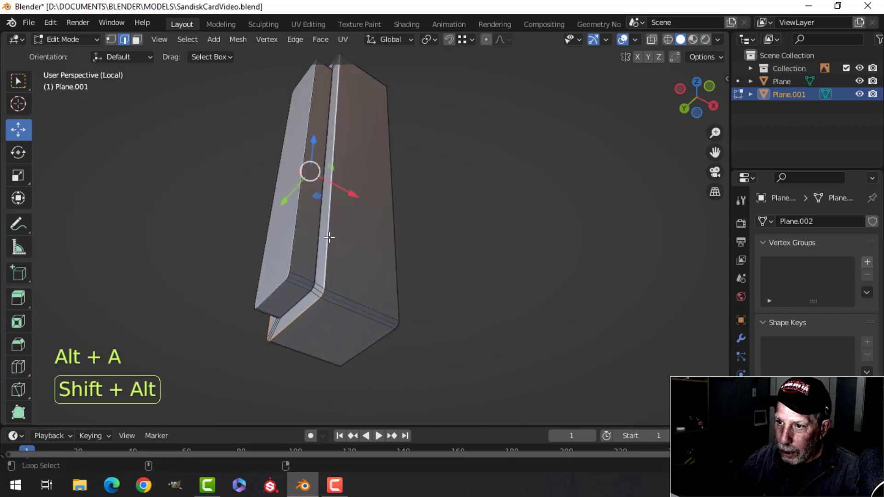
left_click(294, 234, "alt+shift")
middle_click_drag(380, 239, 395, 247)
key("ctrl+b")
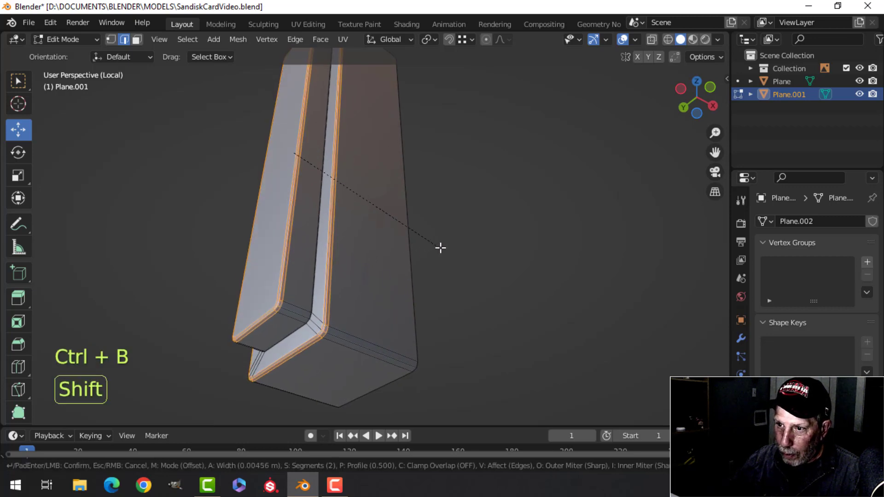
left_click(447, 247)
Bevel the inner edge loop where the raised part meets the switch's base, and return to Object Mode.
key("alt+a")
left_click(312, 270, "alt+shift")
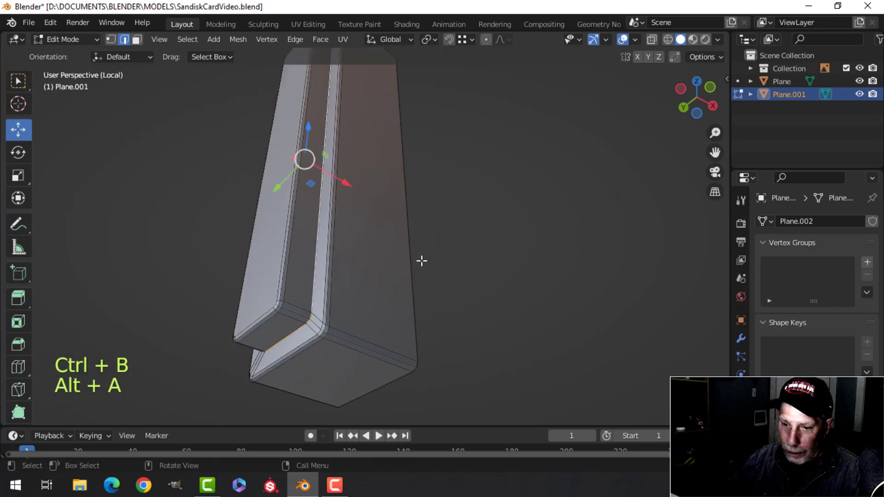
key("ctrl+b")
key("shift")
left_click(452, 259)
key("Tab")
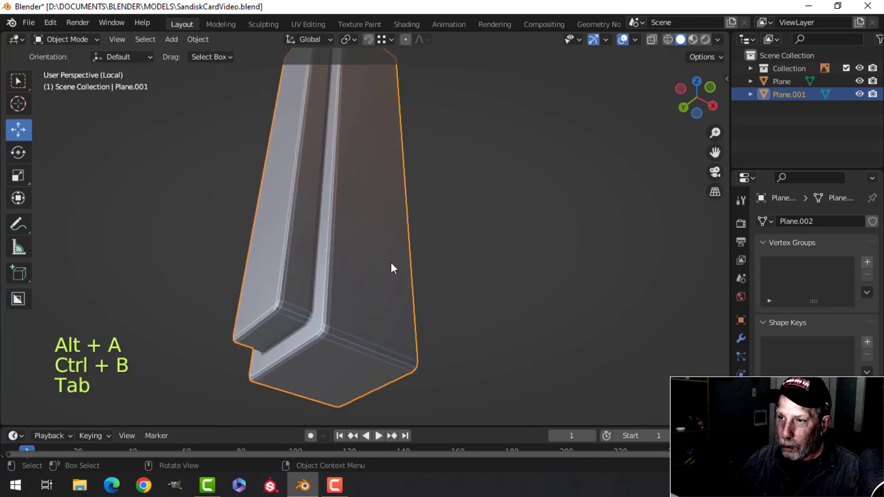
Recalculate the normals of the whole lock switch mesh to the outside, and return to Object Mode.
scroll(385, 286, "down", 4)
key("Tab")
key("a")
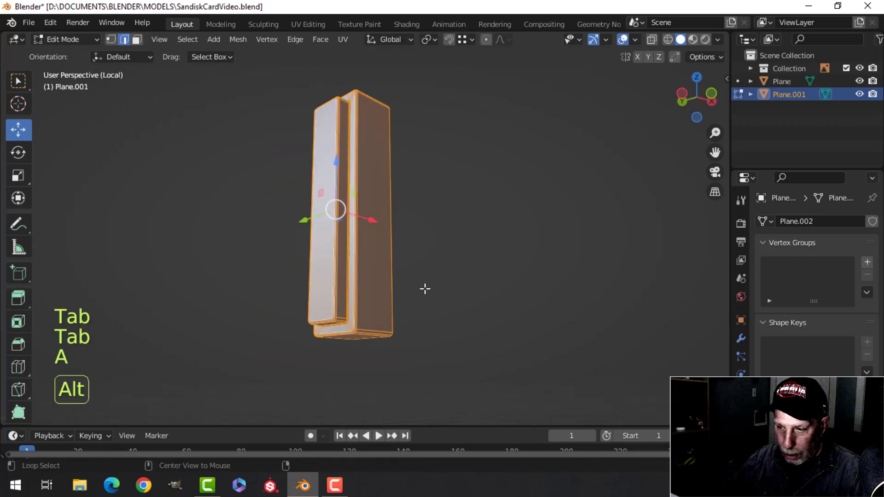
key("alt+n")
left_click(413, 282)
key("Tab")
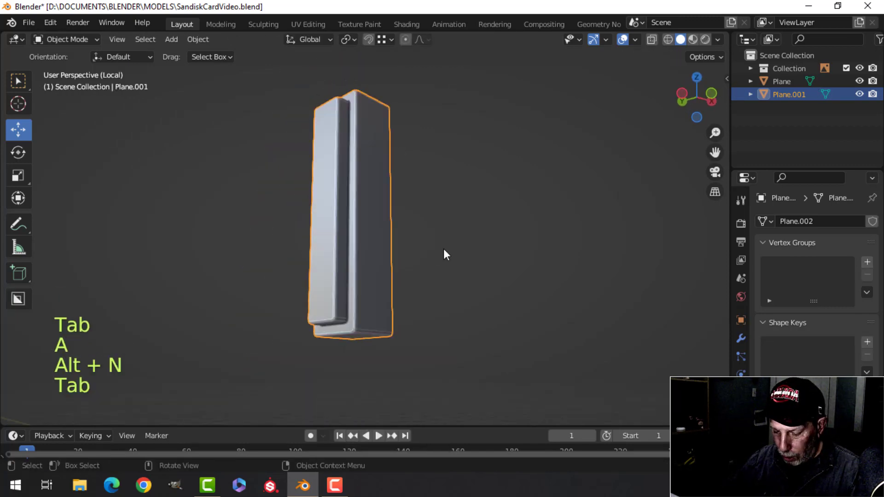
Leave local view and move the whole switch mesh slightly along X toward the card's notch.
key("slash")
key("Tab")
key("a")
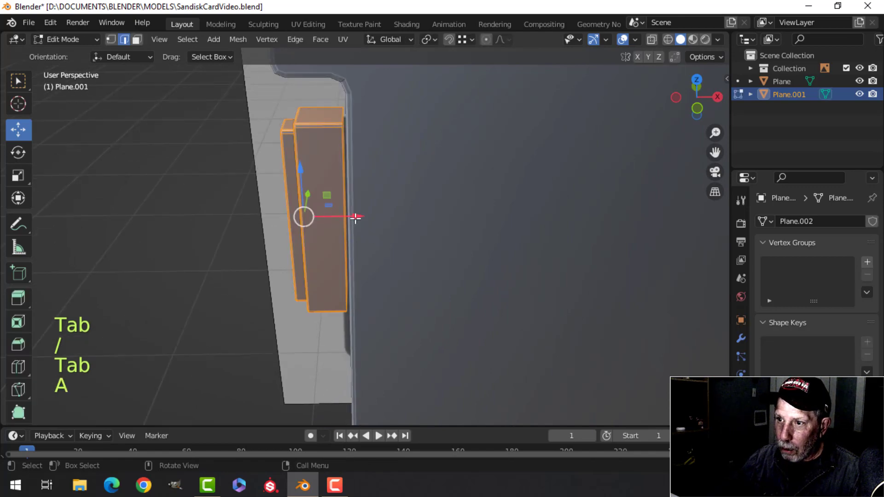
left_click_drag(356, 217, 362, 216)
key("Tab")
scroll(368, 222, "down", 4)
Scale the whole switch mesh to about 0.94 along Y so it is slightly thinner than the card, and deselect everything.
key("alt+a")
mouse_move(367, 222)
middle_mouse_down()
mouse_move(363, 232)
mouse_move(477, 178)
mouse_move(530, 189)
mouse_move(394, 233)
mouse_move(351, 219)
middle_mouse_up()
left_click(352, 219)
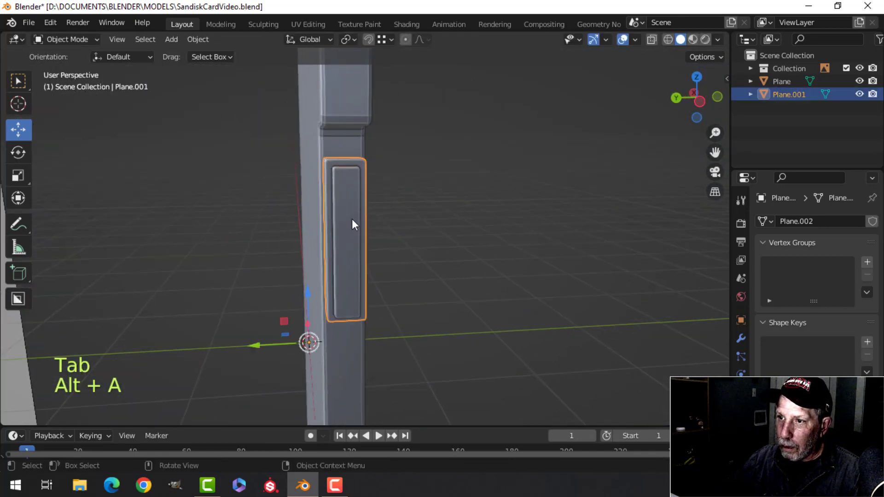
key("Tab")
key("a")
key("s")
key("y")
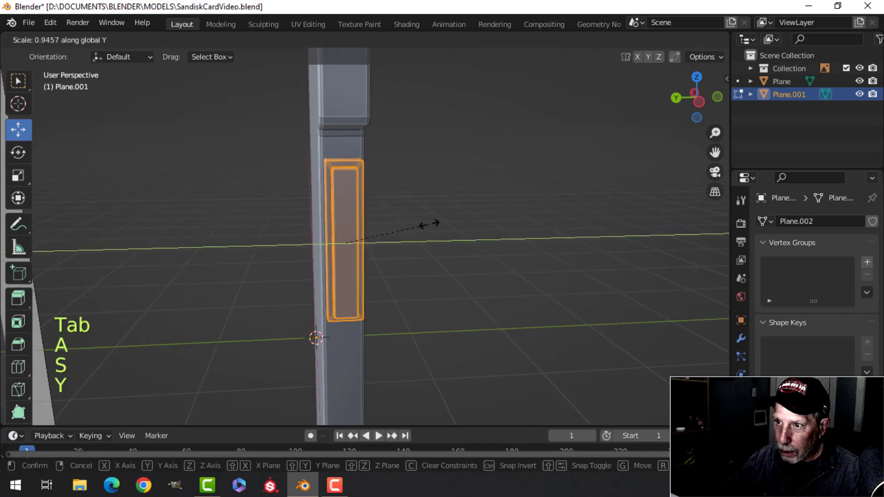
left_click(426, 224)
scroll(368, 233, "down", 3)
key("Tab")
key("alt+a")
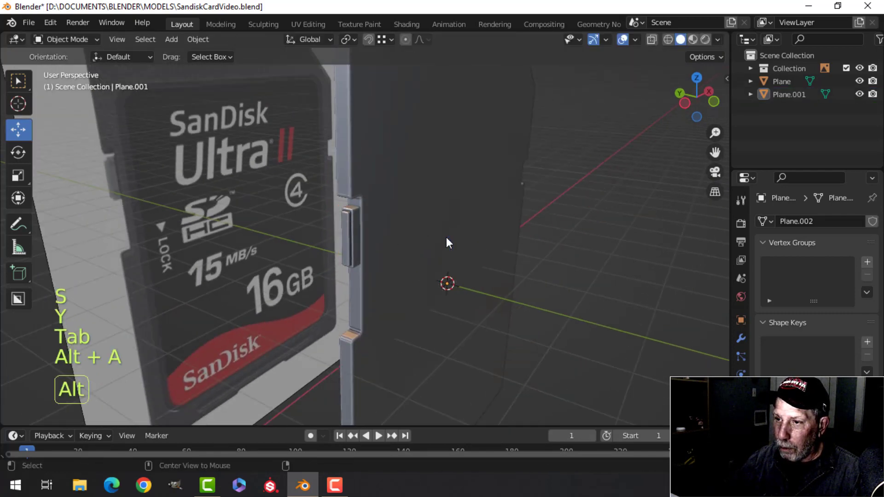
Check the lock switch's fit in the card from several angles and save the file.
scroll(414, 230, "up", 2)
middle_click_drag(389, 226, 369, 214)
scroll(369, 214, "down", 4)
middle_click_drag(447, 231, 339, 236, "shift")
middle_click_drag(339, 236, 315, 216)
scroll(337, 212, "up", 2)
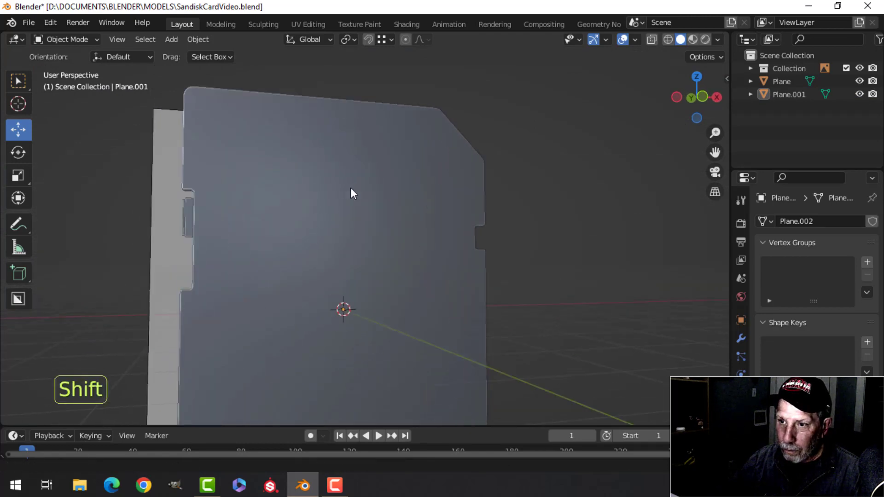
scroll(354, 202, "down", 2, "shift")
key("ctrl+s")
middle_click_drag(290, 236, 358, 185)
middle_click_drag(358, 185, 336, 203)
scroll(300, 202, "down", 2)
middle_click_drag(254, 201, 265, 243, "shift")
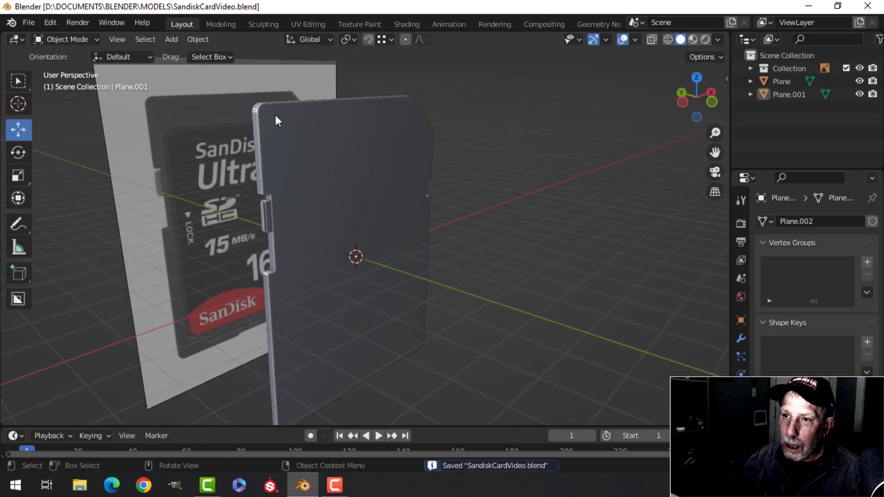
Add a mesh plane at the world origin in front view.
key("KP_1")
scroll(377, 156, "down", 3)
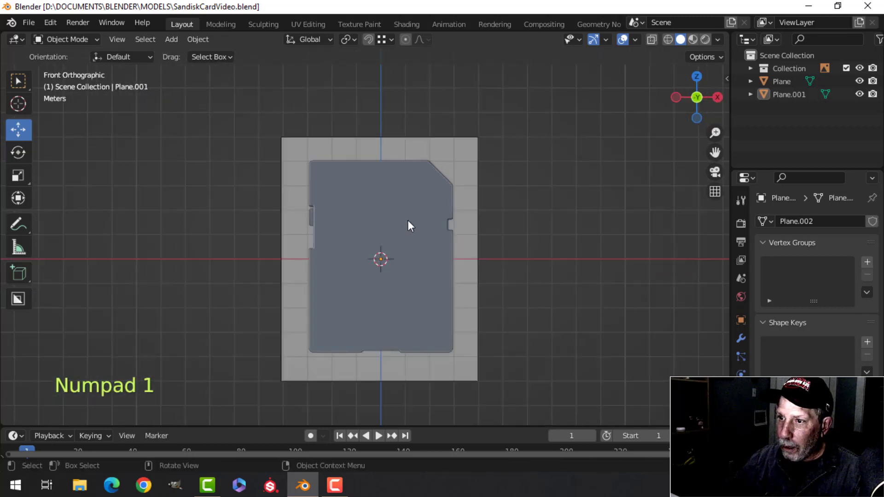
middle_click_drag(409, 225, 416, 245, "shift")
scroll(368, 168, "up", 2)
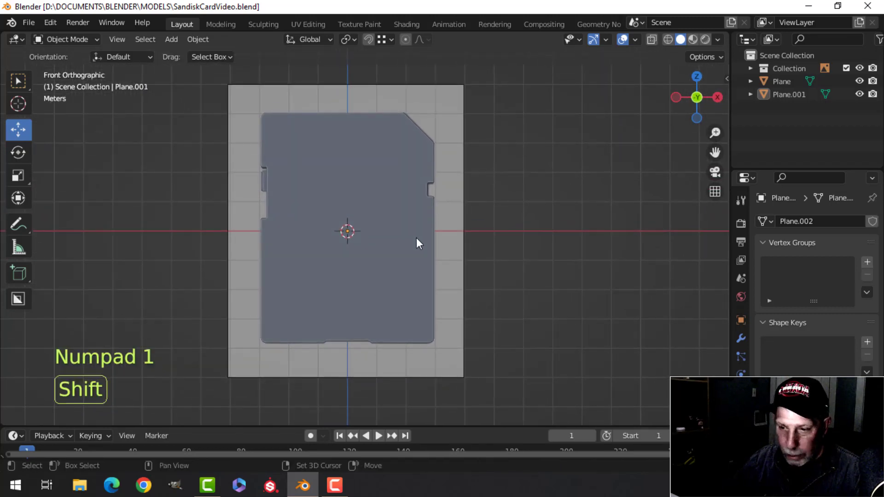
key("shift+a")
mouse_move(387, 197)
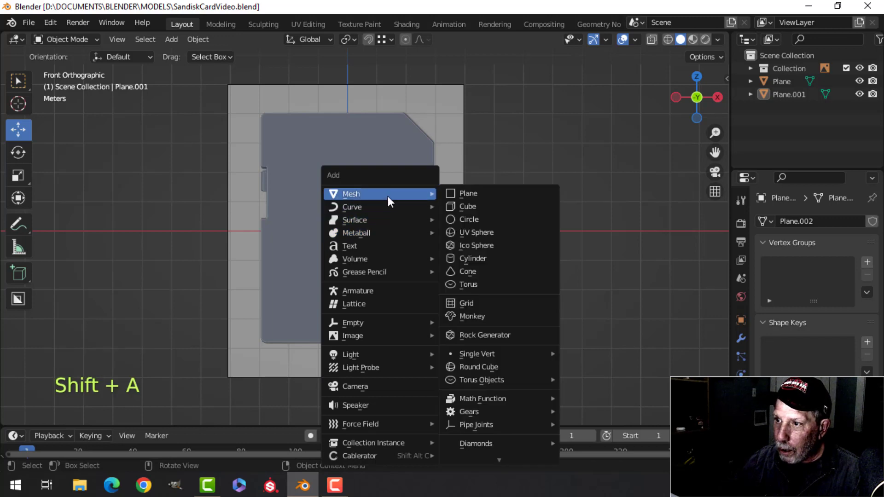
left_click(481, 199)
In Edit Mode, rotate the new plane 90° about X and move it about 0.795 m along negative Y, in front of the card.
key("Tab")
key("r")
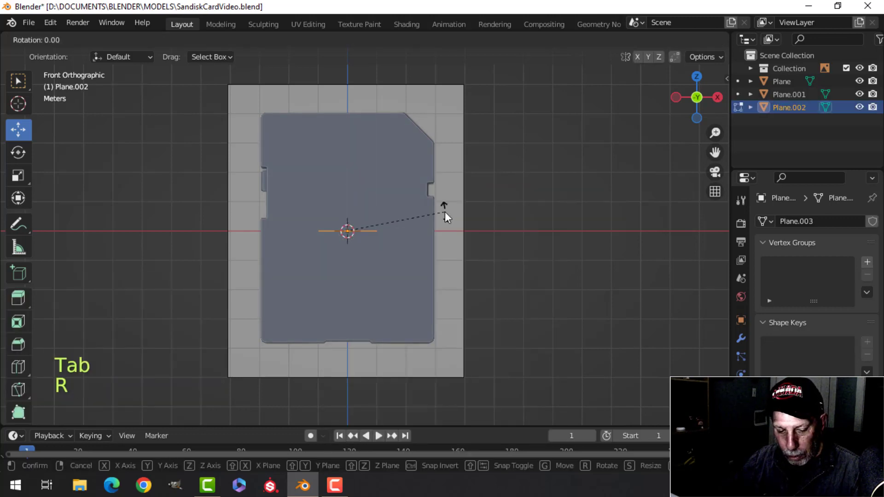
key("x")
key("9")
key("0")
middle_click_drag(445, 212, 329, 229)
left_click_drag(431, 223, 407, 223)
In front view with wireframe shading, scale the new plane uniformly to about 2.558 so its width matches the reference label area.
key("KP_1")
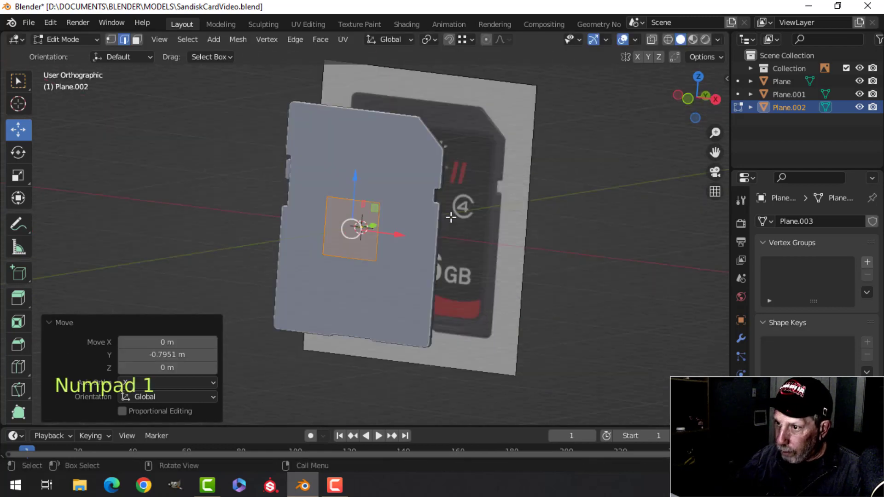
key("shift+z")
key("s")
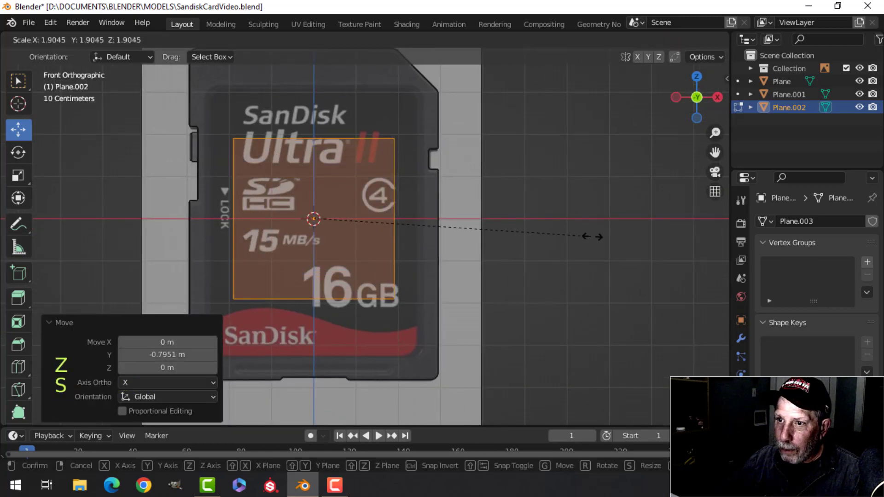
left_click(688, 233)
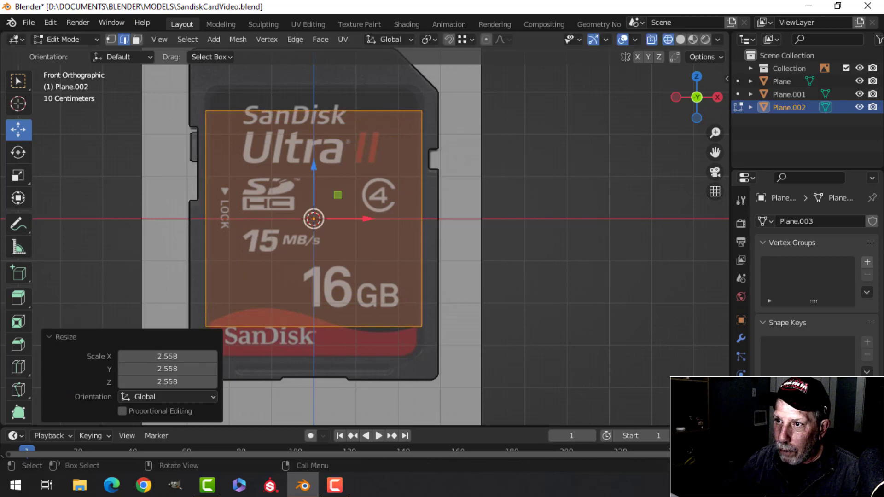
Move the plane's top edge up and its bottom edge down to match the height of the reference image's label area.
left_click(304, 114)
middle_click_drag(320, 143, 333, 185, "shift")
left_click_drag(326, 106, 325, 81)
middle_click_drag(381, 279, 361, 106, "shift")
scroll(332, 198, "up", 1)
key("alt+a")
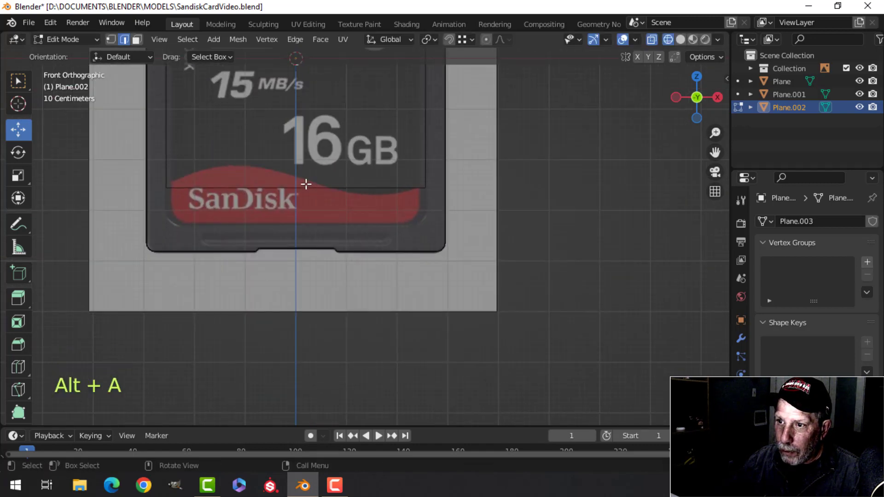
left_click_drag(297, 134, 301, 177)
Round the label plane's four corners with a vertex bevel about 0.231 m wide and 4 segments.
key("1")
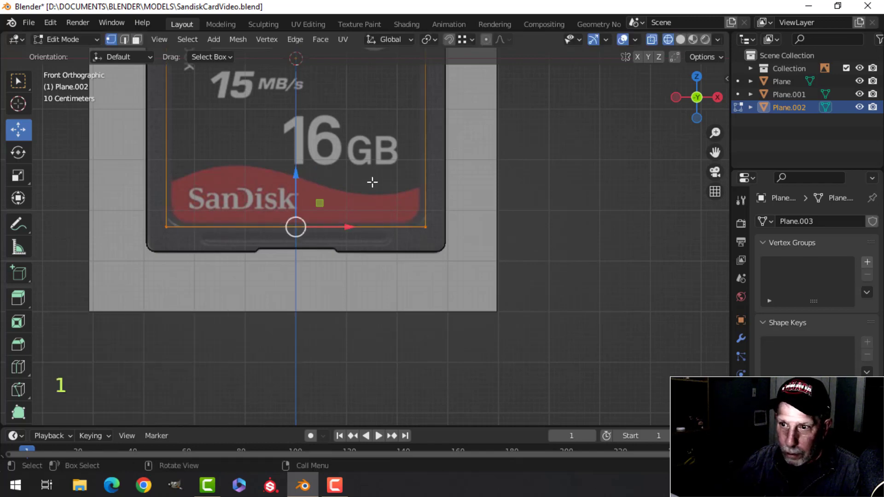
scroll(368, 183, "down", 2)
middle_click_drag(396, 165, 376, 272, "shift")
middle_click_drag(324, 178, 329, 210, "shift")
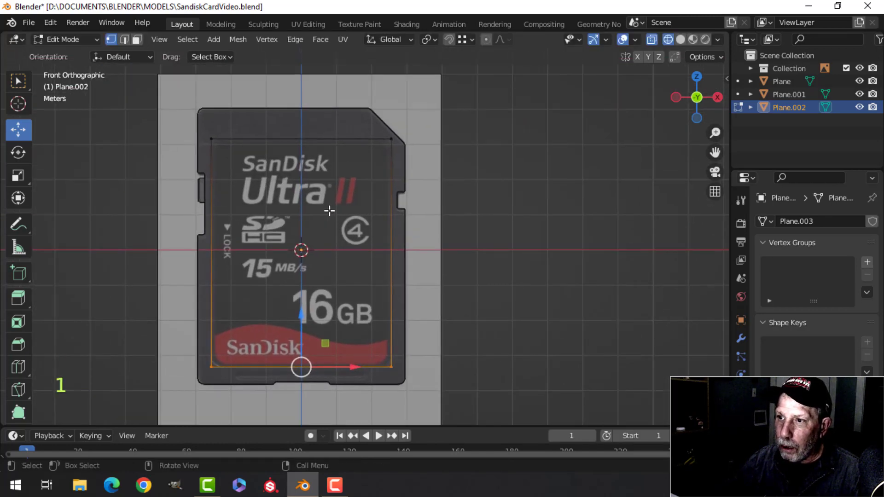
key("a")
scroll(385, 224, "up", 3)
middle_click_drag(267, 253, 408, 239, "shift")
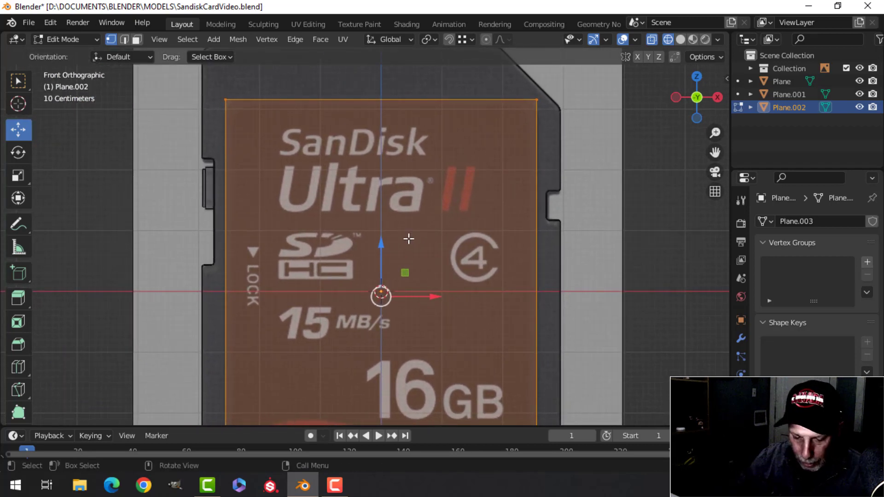
key("ctrl+shift+b")
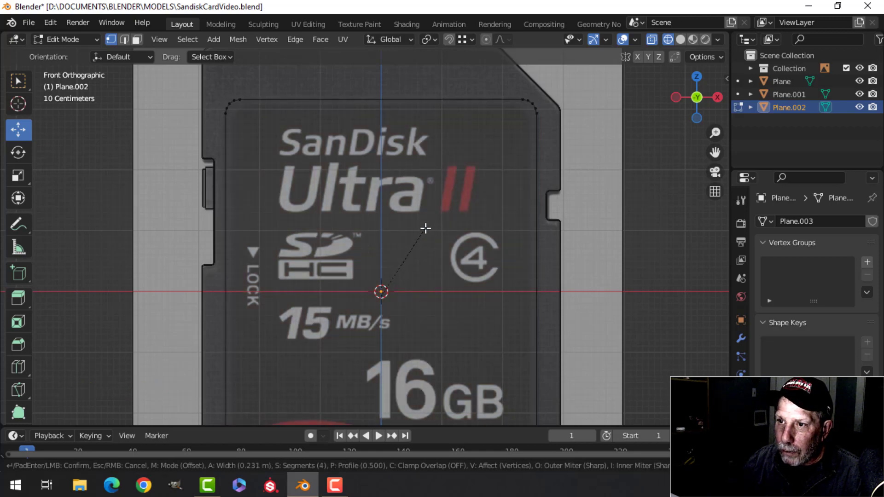
left_click(426, 228)
Return to solid shading and extrude the rounded plane about 0.226 m along its normal toward the card.
key("a")
mouse_move(454, 211)
middle_mouse_down()
mouse_move(385, 219)
mouse_move(394, 233)
mouse_move(375, 231)
middle_mouse_up()
mouse_move(372, 234)
middle_mouse_down()
mouse_move(352, 243)
mouse_move(391, 235)
middle_mouse_up()
key("z")
left_click(451, 254)
key("a")
key("e")
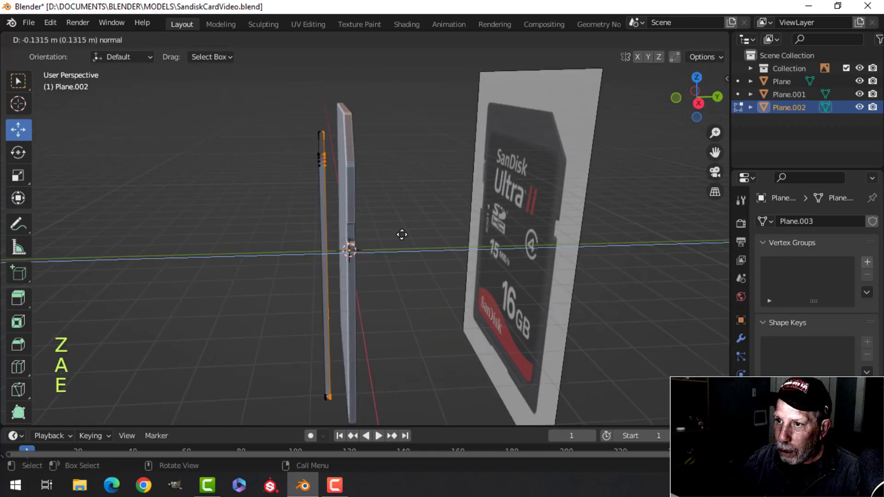
left_click(406, 235)
scroll(382, 225, "up", 5)
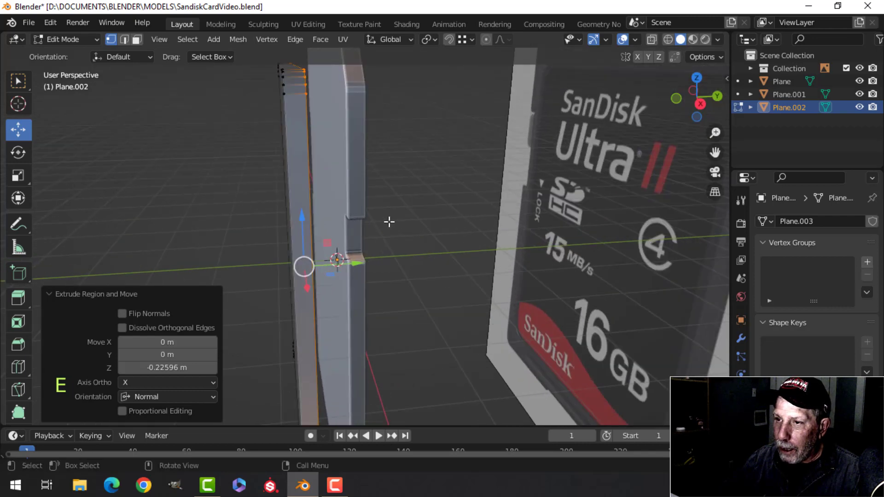
Recalculate the normals of the whole extruded label block to face outside.
middle_click_drag(345, 221, 343, 227)
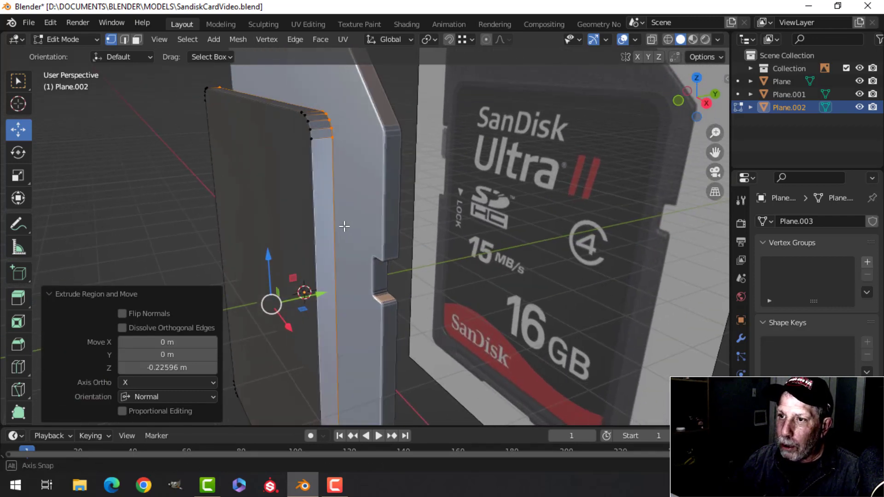
key("a")
key("alt+n")
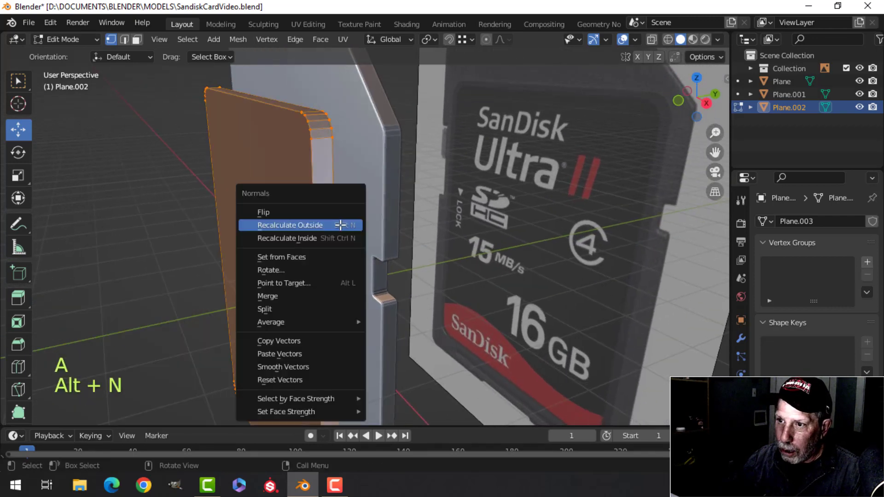
left_click(344, 223)
middle_click_drag(409, 275, 326, 294)
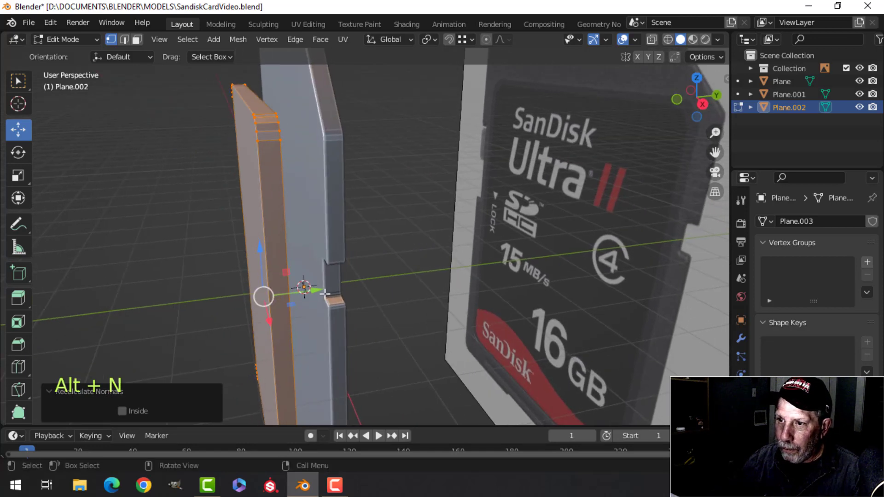
Move the label block along Y until it slightly penetrates the card's front face, and leave Edit Mode.
left_click_drag(307, 294, 340, 289)
key("Tab")
scroll(377, 244, "down", 4)
Add a Boolean Difference modifier to the card body with Plane.002 as the cutting object, and apply it.
left_click(363, 205)
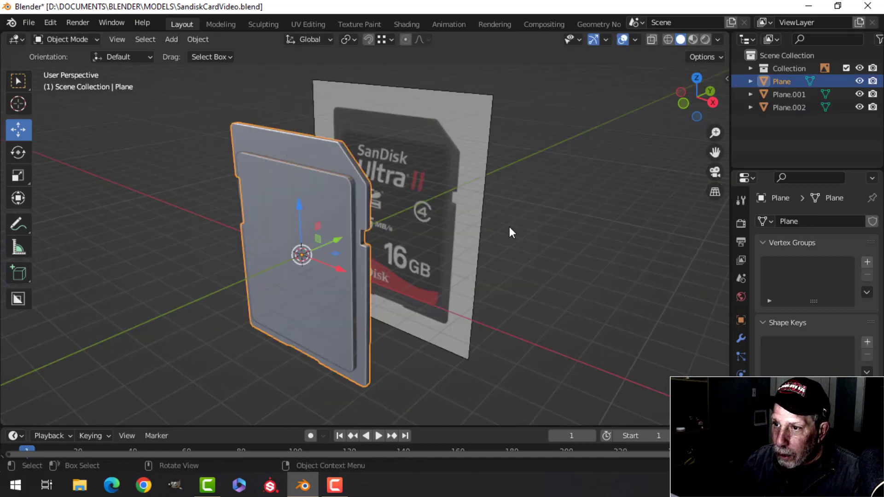
middle_click_drag(509, 227, 448, 246)
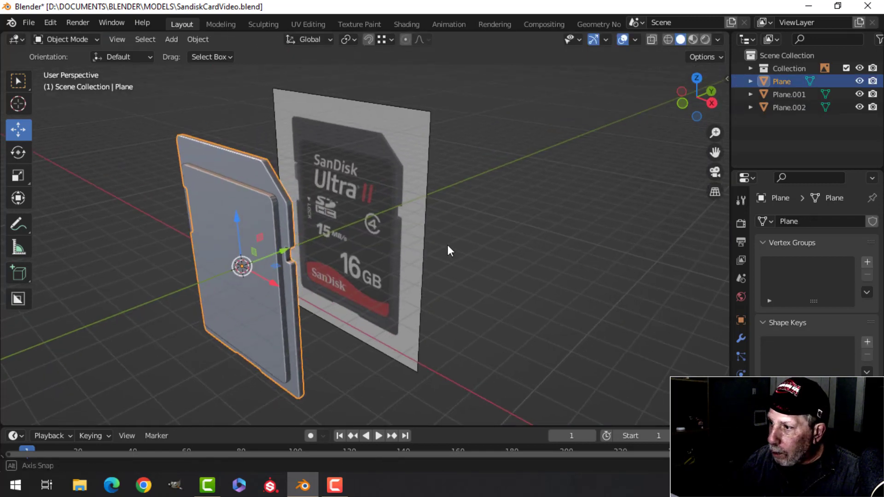
left_click(742, 340)
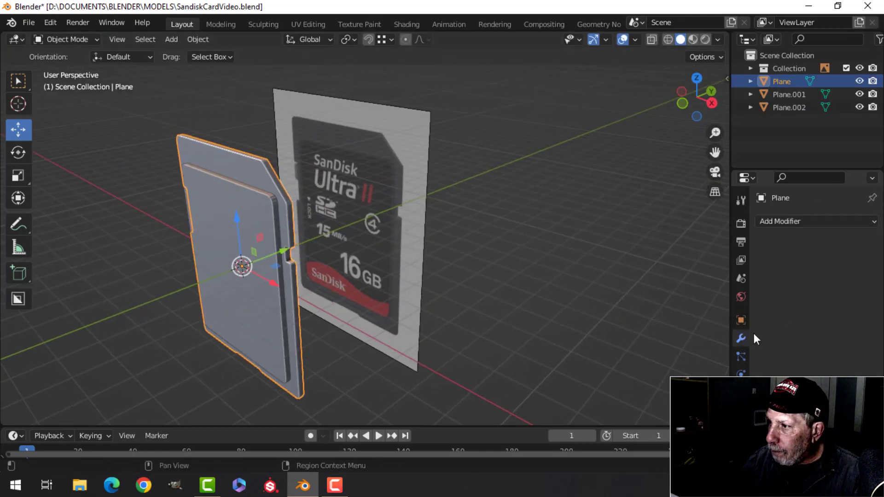
left_click(797, 223)
left_click(642, 286)
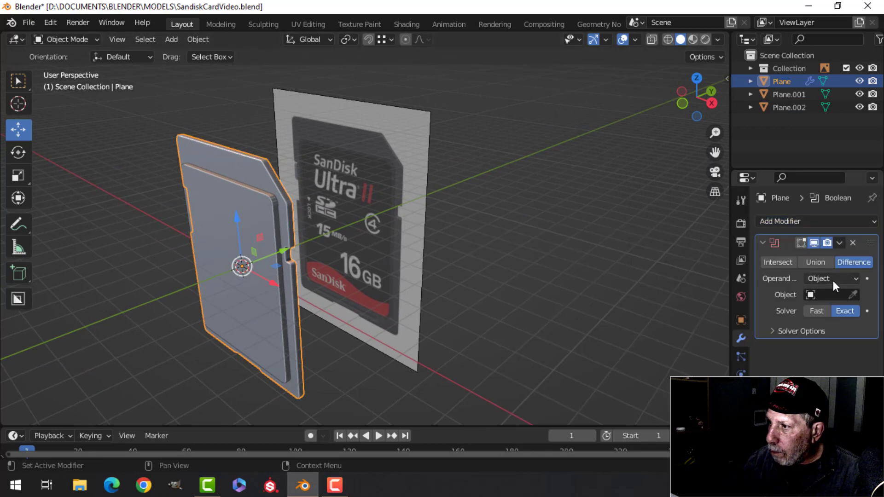
left_click(855, 293)
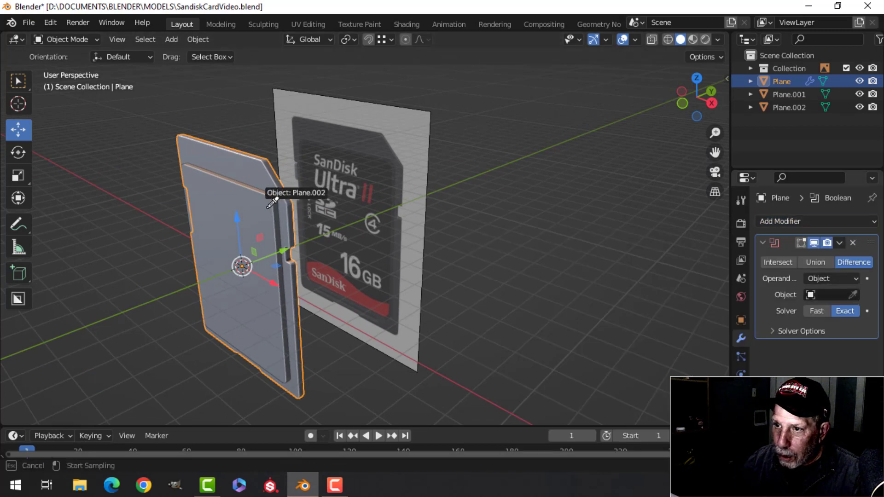
left_click(307, 203)
left_click(843, 242)
left_click(784, 256)
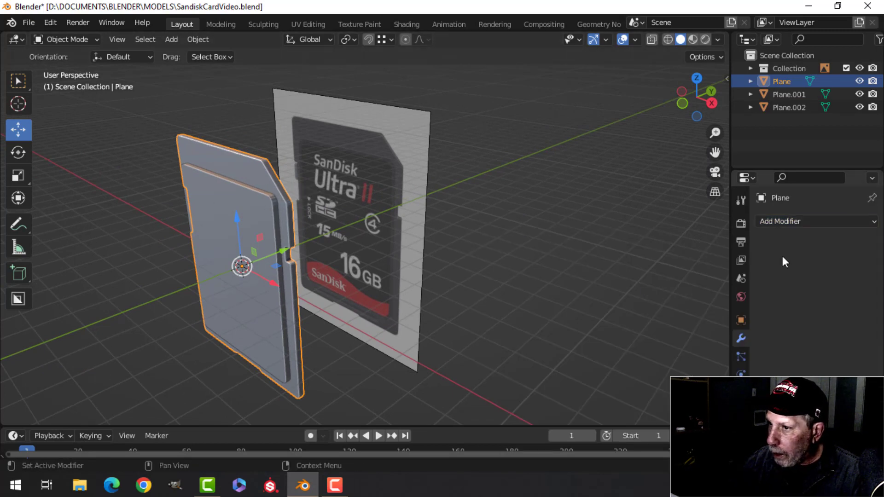
Delete the label cutter block and inspect the recess cut into the card's front.
left_click(258, 218)
key("x")
left_click(258, 217)
mouse_move(244, 231)
middle_mouse_down("shift")
mouse_move(221, 247)
mouse_move(234, 232)
mouse_move(449, 277)
mouse_move(337, 264)
mouse_move(352, 302)
mouse_move(319, 222)
mouse_move(308, 253)
mouse_move(308, 205)
mouse_move(255, 240)
middle_mouse_up("shift")
scroll(220, 248, "up", 3)
scroll(234, 232, "down", 4)
scroll(315, 249, "up", 2)
scroll(315, 249, "down", 3)
scroll(336, 258, "up", 3)
In the card's Edit Mode, select the recess rim edges from the top edge along the left side and bottom to the right side.
left_click(327, 176)
key("Tab")
scroll(328, 230, "down", 1)
key("alt+a")
scroll(322, 286, "down", 3)
scroll(322, 286, "up", 4)
key("2")
left_click(299, 153)
left_click(243, 240, "ctrl")
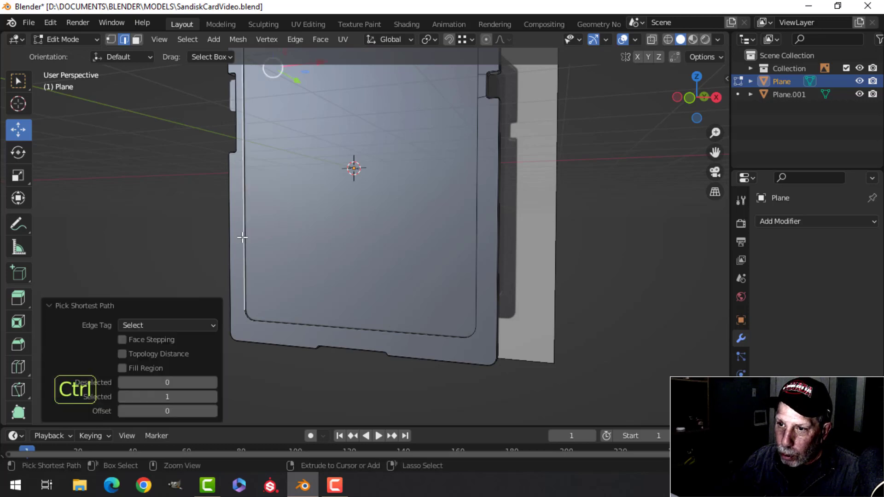
middle_click_drag(329, 236, 304, 200, "shift")
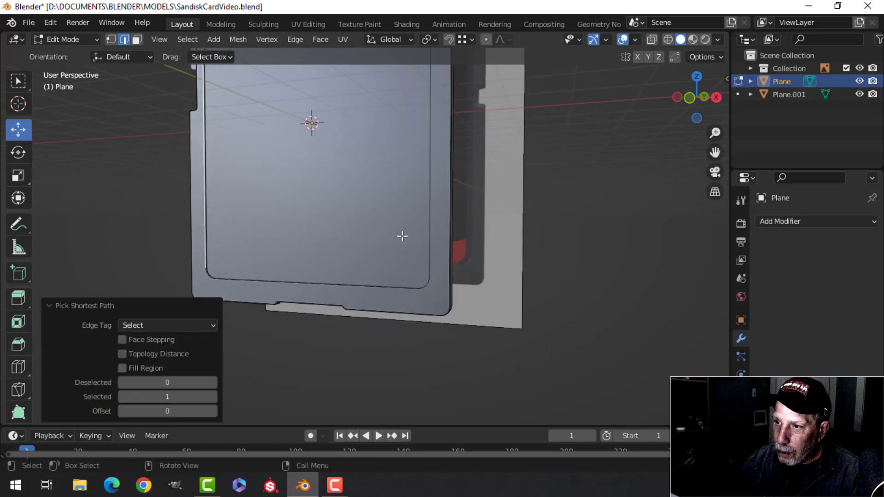
left_click(440, 221, "ctrl")
Extend the rim edge selection up the right side and around the upper-right corner to close the loop.
scroll(444, 218, "down", 2)
middle_click_drag(420, 151, 410, 243, "shift")
scroll(410, 243, "up", 3)
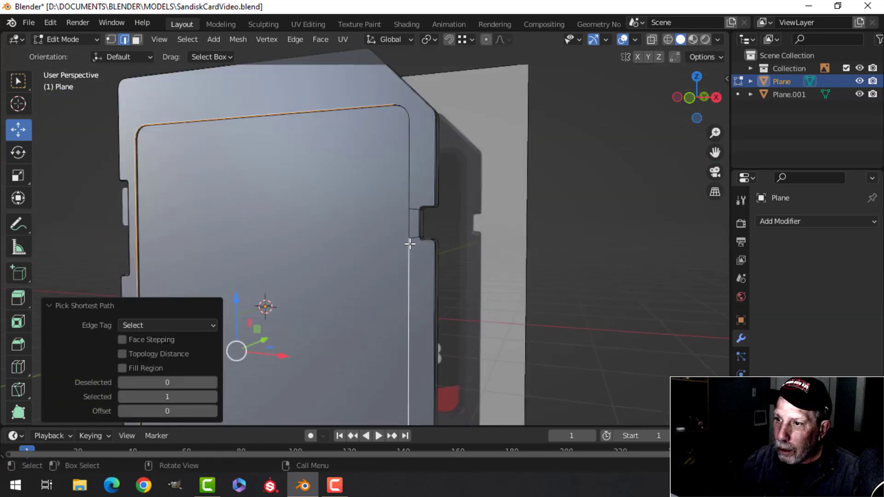
left_click(416, 168, "ctrl")
scroll(461, 204, "up", 4)
middle_click_drag(457, 199, 381, 228, "shift")
middle_click_drag(381, 227, 376, 258)
scroll(325, 172, "up", 5)
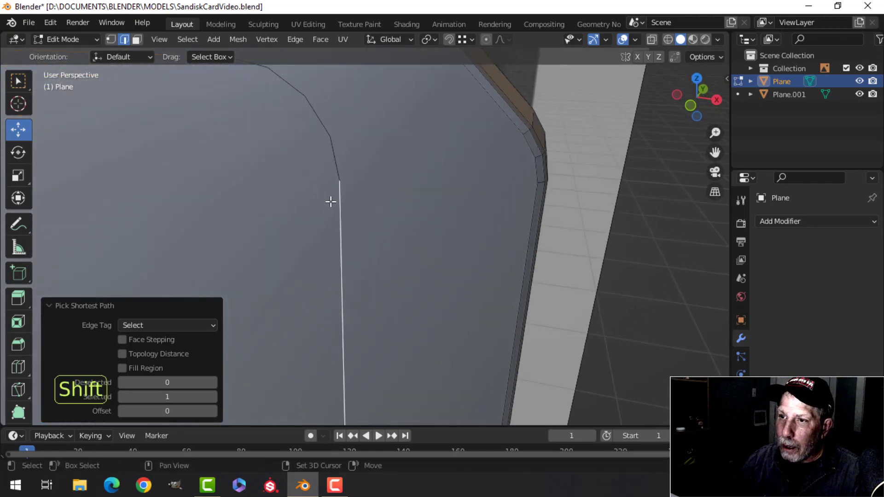
middle_click_drag(291, 112, 300, 156, "shift")
left_click(279, 197, "ctrl")
Bevel the selected recess rim about 0.02 m wide with 2 segments, then leave Edit Mode and deselect everything.
middle_click_drag(278, 198, 290, 158)
scroll(262, 239, "down", 3)
scroll(261, 239, "down", 2)
scroll(361, 158, "up", 3)
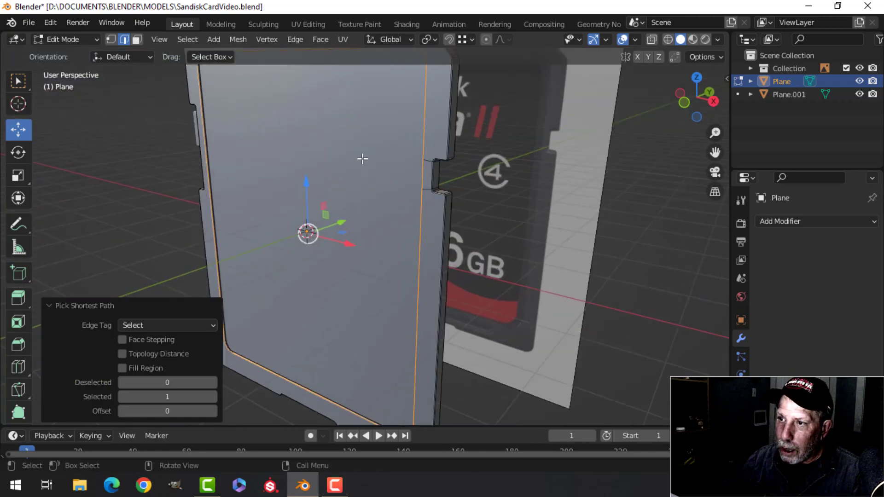
middle_click_drag(364, 158, 338, 92, "shift")
scroll(359, 203, "up", 4)
middle_click_drag(360, 203, 442, 240)
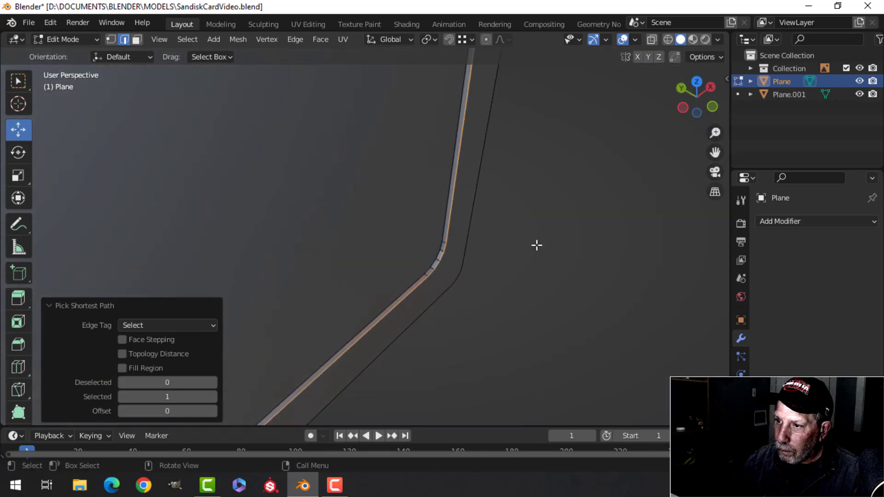
key("ctrl+b")
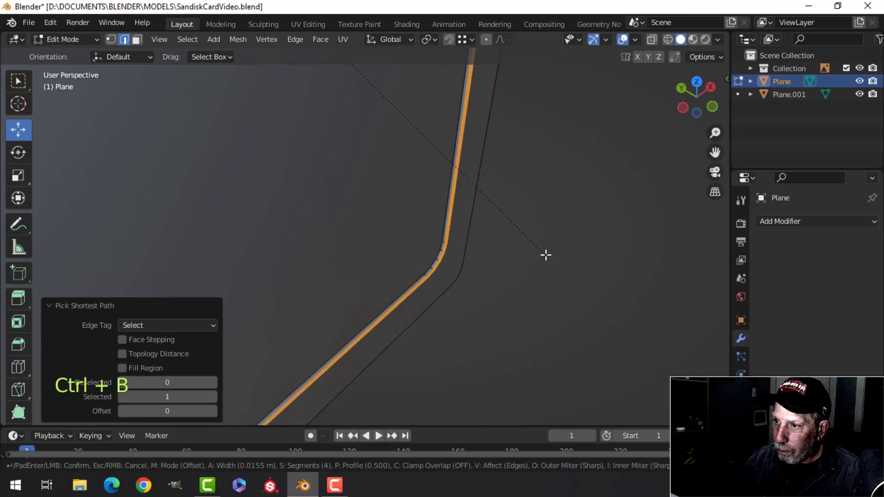
key("shift")
scroll(549, 256, "down", 3)
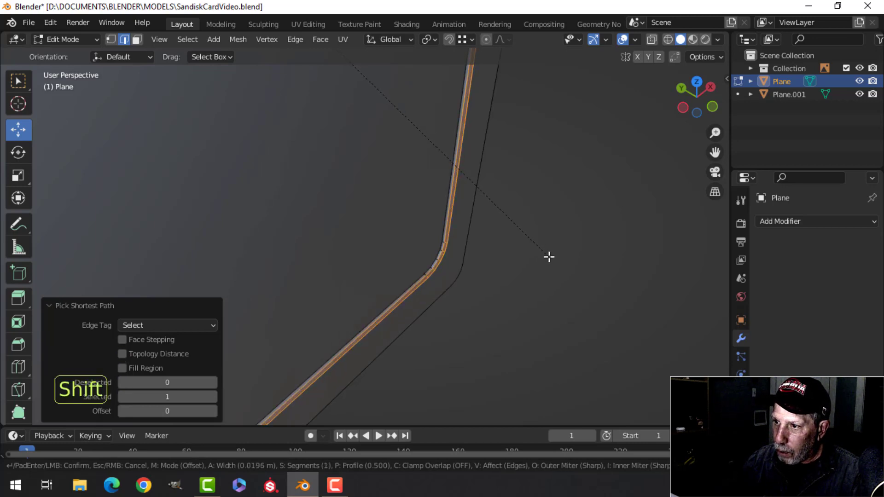
left_click(549, 259, "shift")
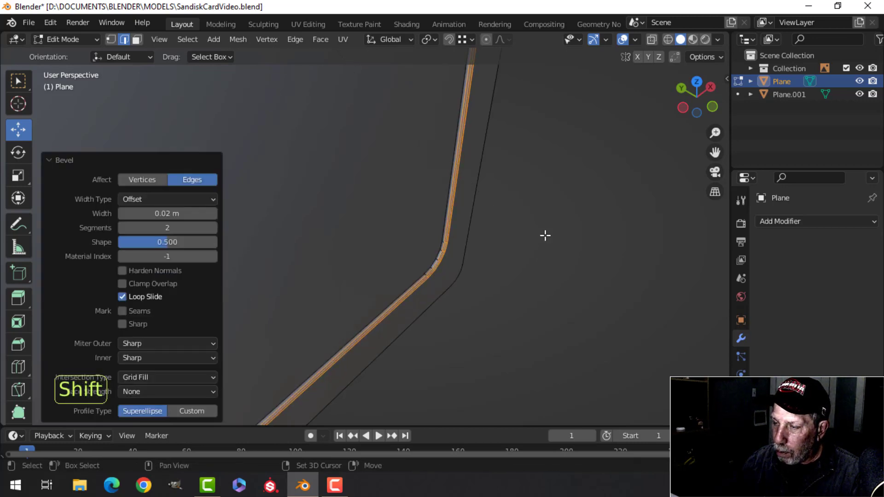
scroll(545, 236, "down", 6)
middle_click_drag(544, 233, 468, 170)
key("Tab")
scroll(367, 180, "down", 8)
key("alt+a")
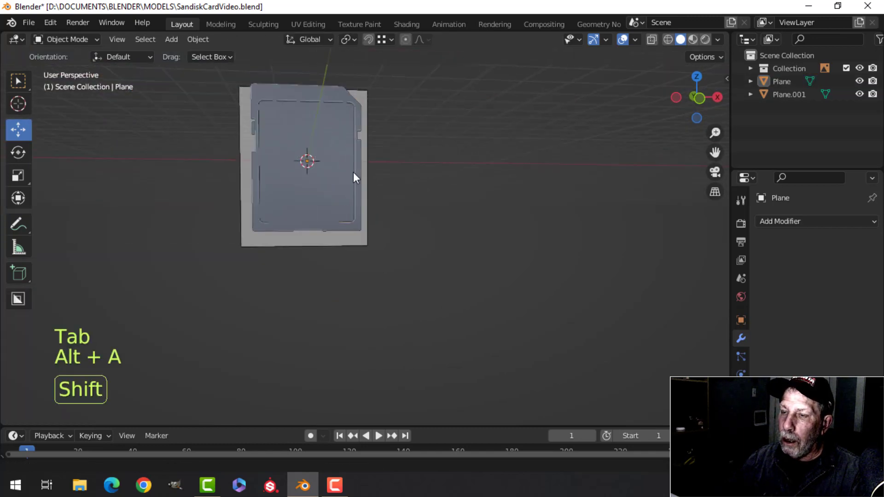
Examine the narrow ridge below the label in the reference image and compare it with the card's lower front.
scroll(352, 173, "up", 4)
middle_click_drag(352, 197, 380, 228)
scroll(380, 228, "down", 4)
middle_click_drag(344, 259, 350, 216, "shift")
scroll(361, 228, "up", 4)
middle_click_drag(384, 241, 287, 215, "shift")
scroll(339, 208, "up", 3)
scroll(385, 150, "up", 2)
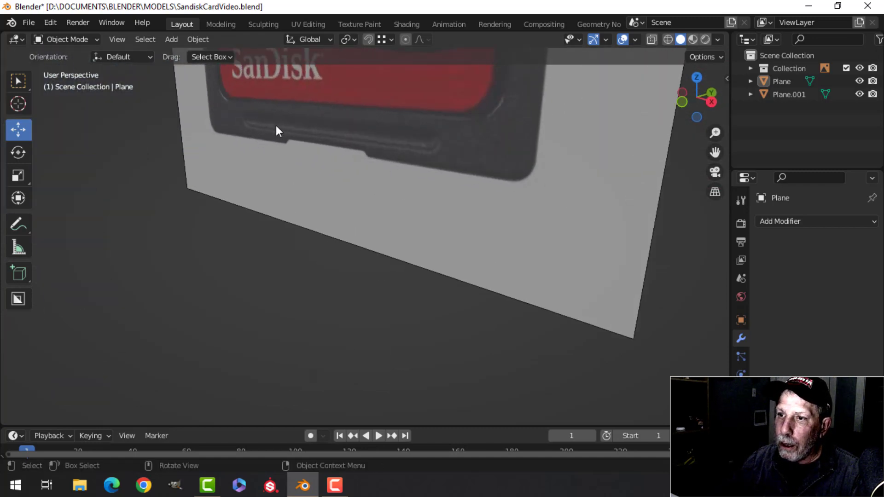
scroll(361, 197, "down", 5)
middle_click_drag(318, 223, 390, 211, "shift")
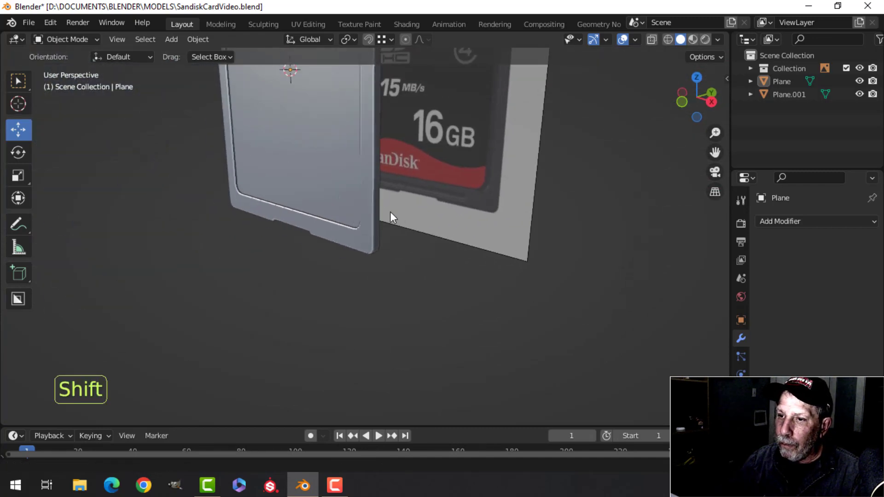
Duplicate the recess's bottom edge in the card mesh and move the copy about 0.147 m along negative Y.
middle_click_drag(283, 251, 432, 217)
scroll(393, 222, "up", 1)
scroll(393, 222, "up", 1)
left_click(348, 195)
key("Tab")
key("alt+a")
key("shift+d")
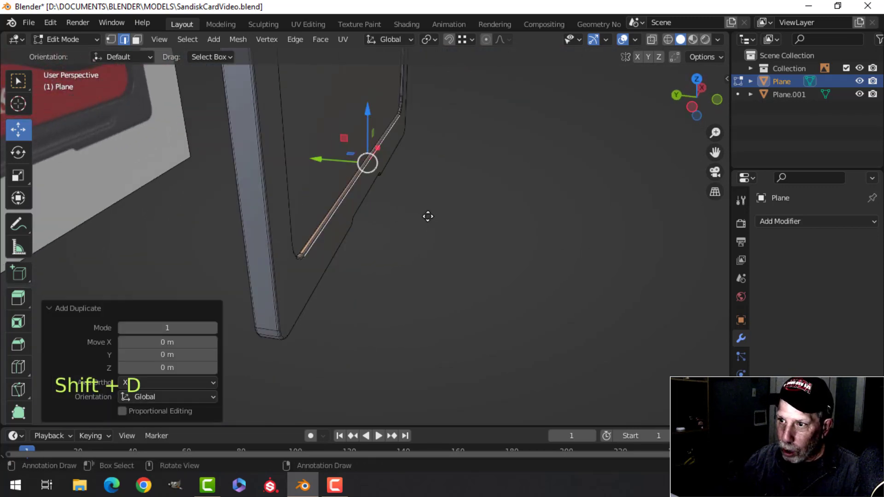
key("y")
left_click(545, 170)
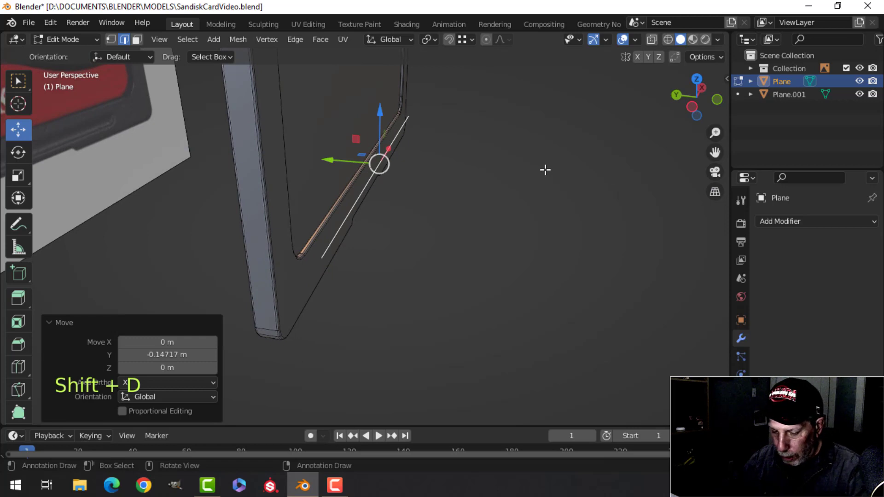
Separate the duplicated edge into its own object and leave Edit Mode.
key("p")
left_click(545, 170)
key("Tab")
Move the separated edge about 0.314 m down over the reference ridge and scale it to about 0.808.
left_click(380, 164)
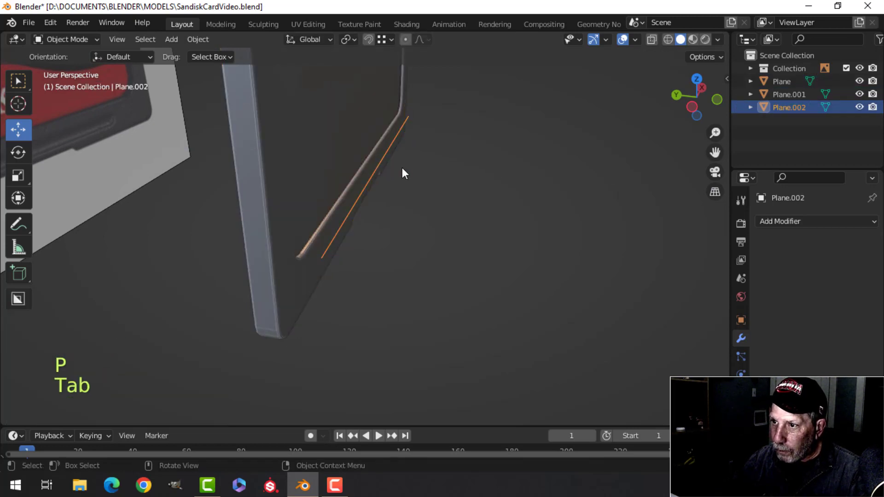
key("Tab")
key("a")
key("KP_1")
key("z")
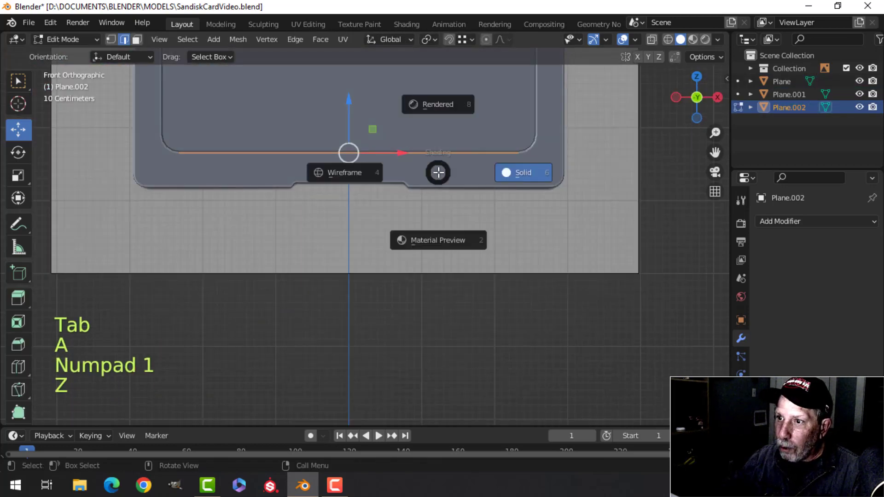
left_click(345, 172)
scroll(385, 167, "up", 3)
middle_click_drag(385, 167, 390, 219, "shift")
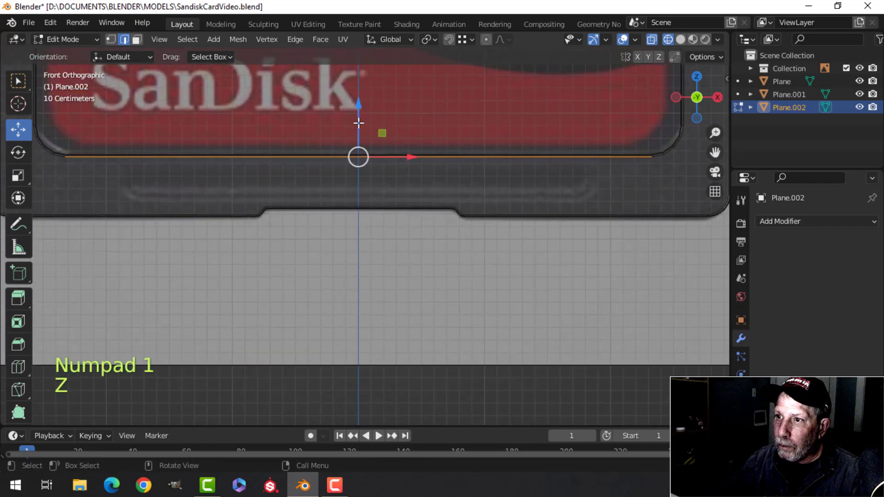
left_click_drag(359, 104, 359, 150)
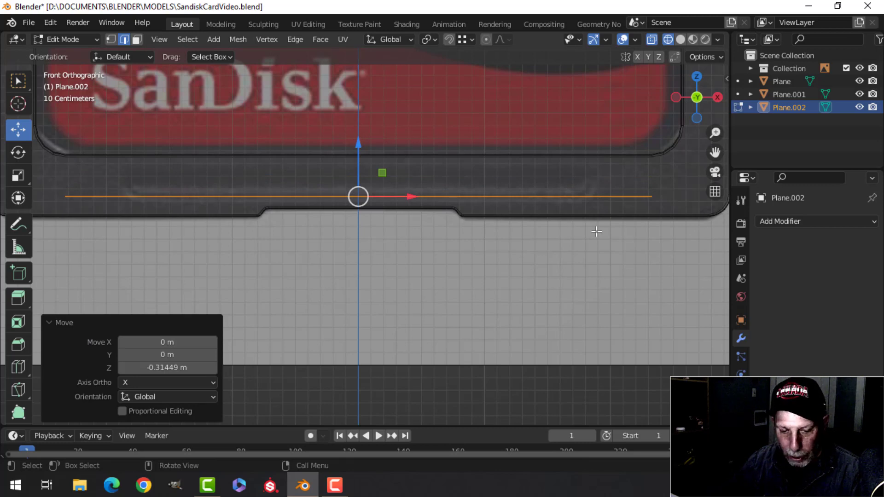
key("s")
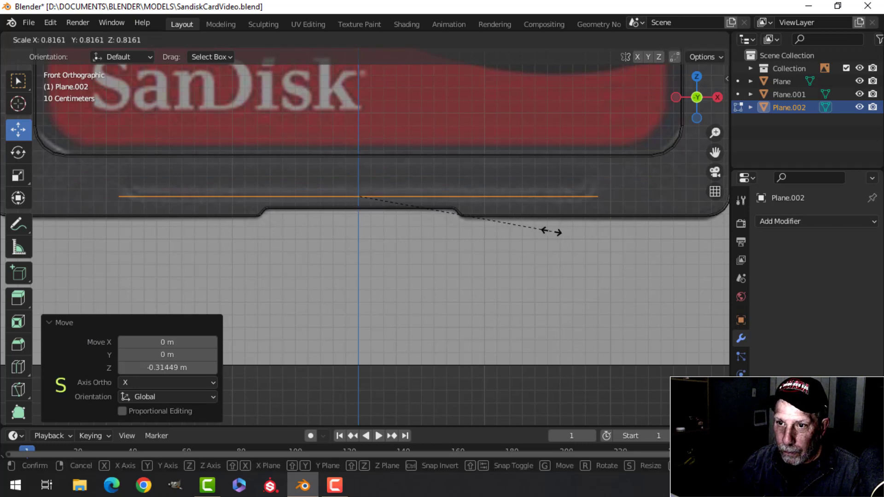
left_click(550, 231)
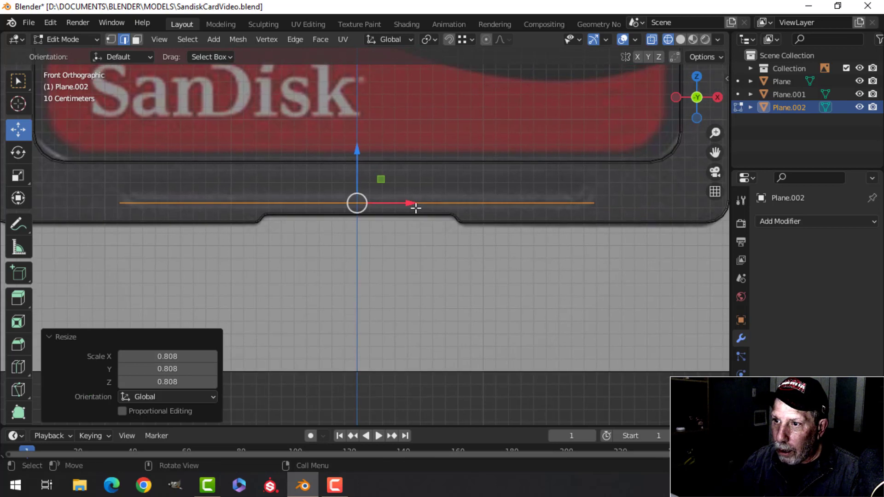
Extrude the edge upward about 0.21 m into a strip and scale the strip's height by about 0.915.
key("e")
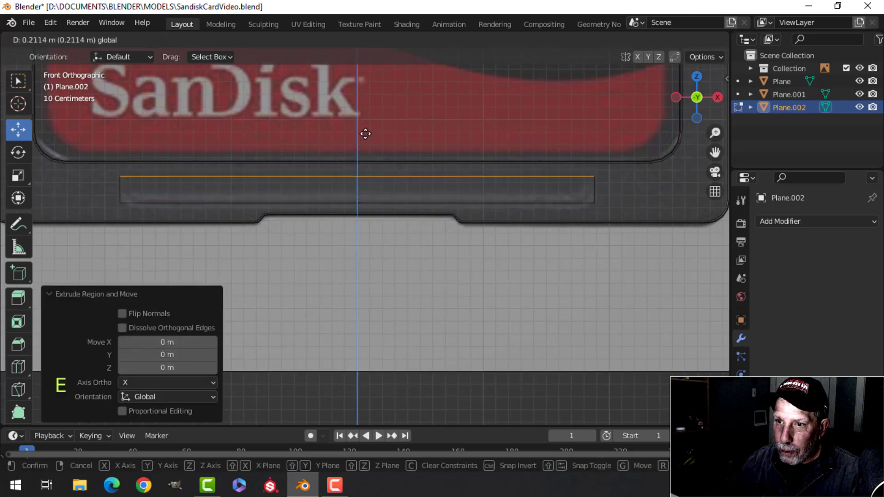
left_click(365, 133)
key("a")
scroll(348, 195, "up", 1)
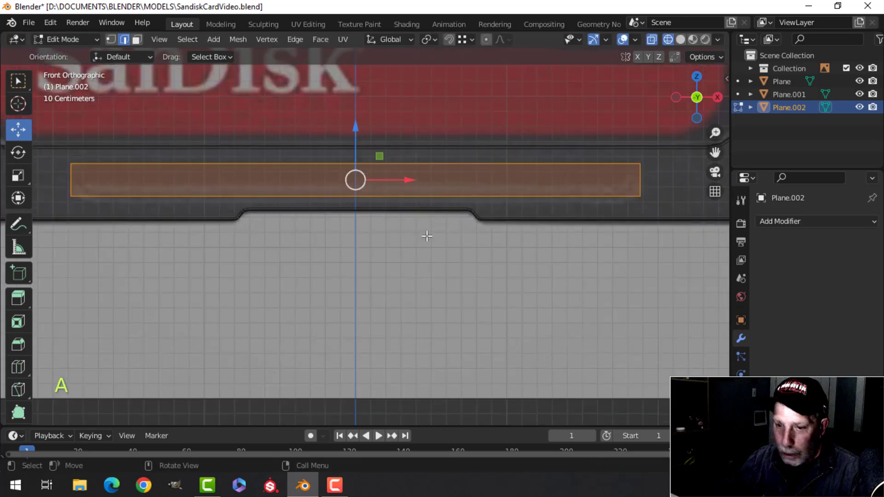
key("s")
key("z")
left_click(413, 224)
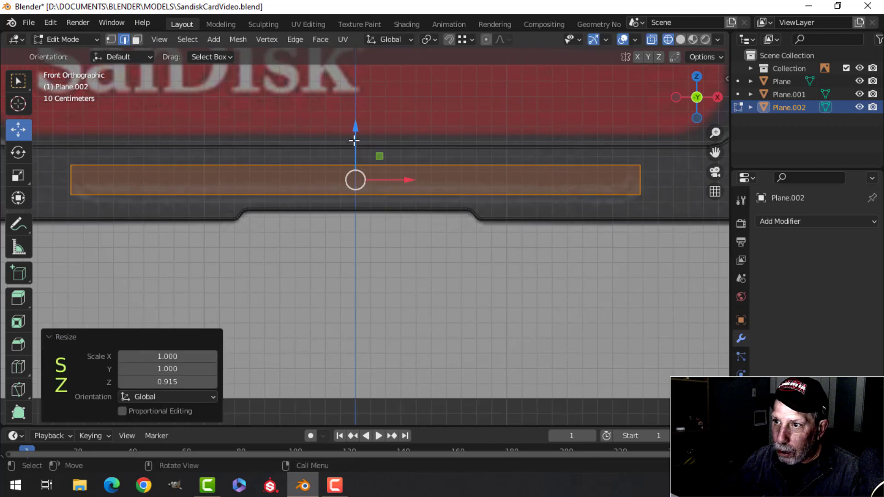
left_click_drag(357, 134, 358, 132)
Select both short end edges of the strip and round its corners with a vertex bevel into semicircular ends.
key("alt+a")
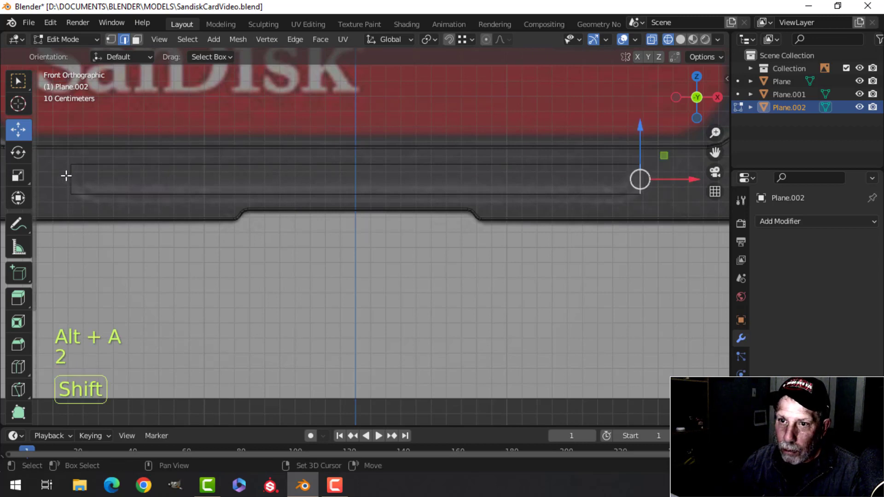
middle_click_drag(123, 191, 259, 197, "shift")
scroll(161, 163, "up", 3)
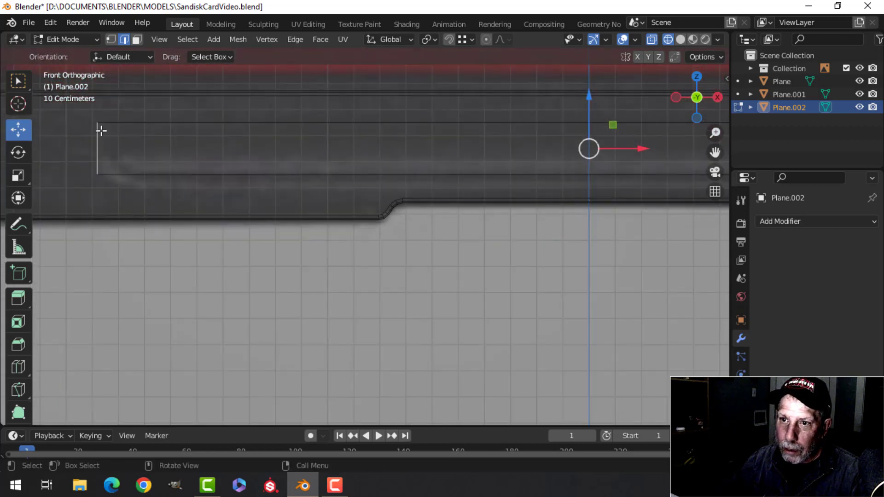
scroll(175, 185, "down", 4)
middle_click_drag(359, 214, 377, 221, "shift")
scroll(318, 215, "up", 2)
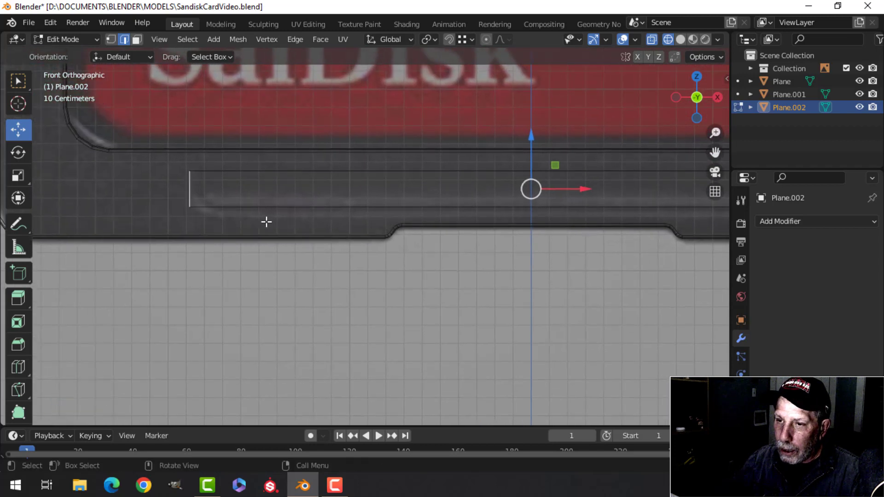
scroll(266, 221, "up", 2)
middle_click_drag(245, 220, 348, 237, "shift")
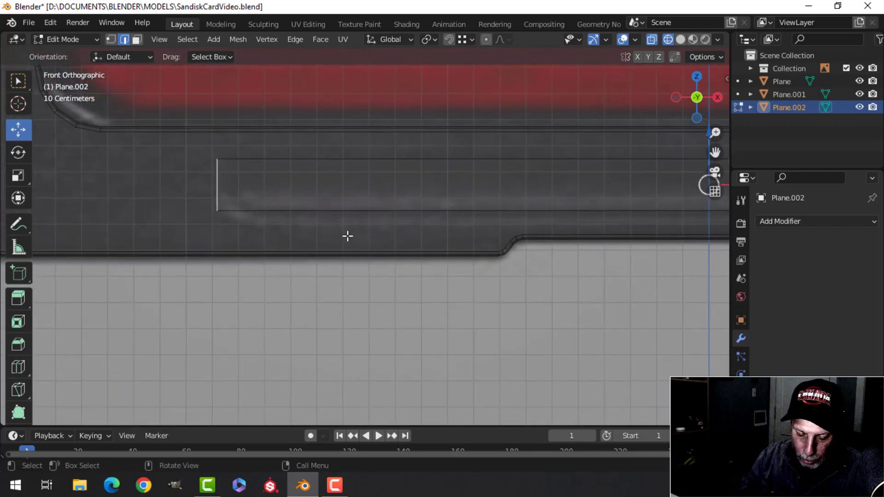
key("ctrl+shift+b")
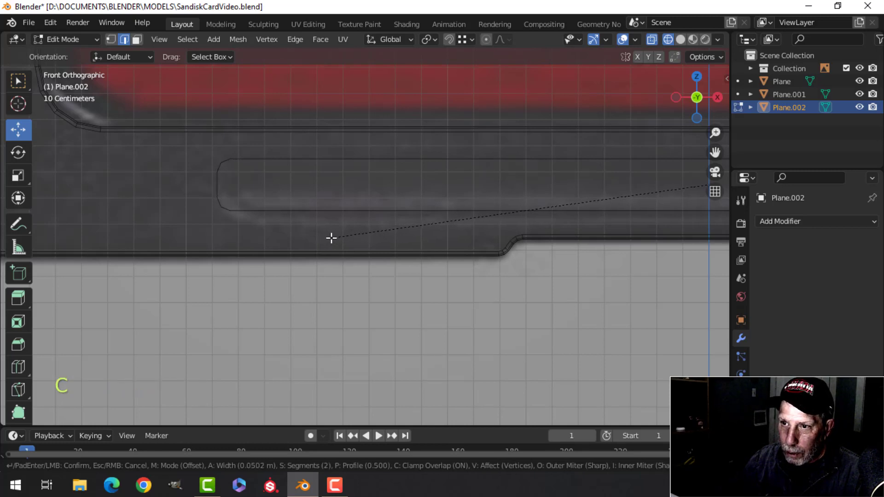
left_click(280, 243)
Extrude the whole rounded strip about 0.061 m toward the card in solid shading.
key("a")
scroll(376, 223, "down", 3)
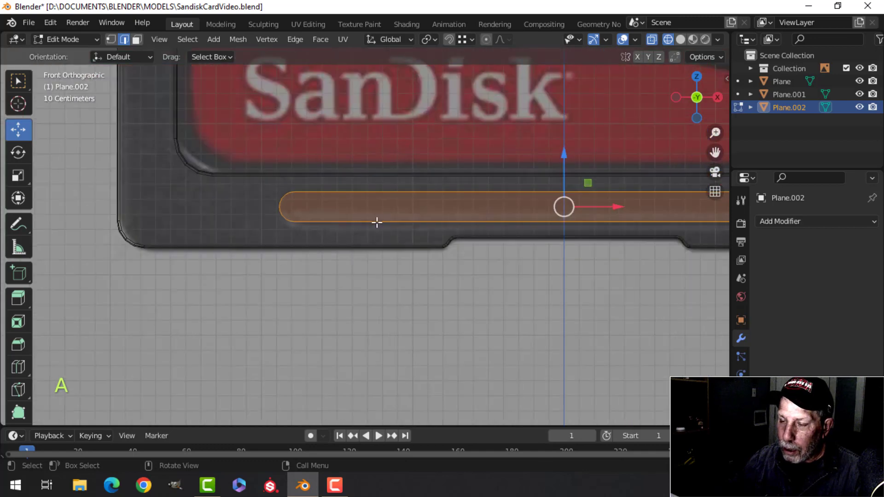
mouse_move(498, 228)
middle_mouse_down("shift")
mouse_move(360, 235)
mouse_move(375, 242)
mouse_move(304, 253)
mouse_move(425, 258)
mouse_move(470, 221)
middle_mouse_up("shift")
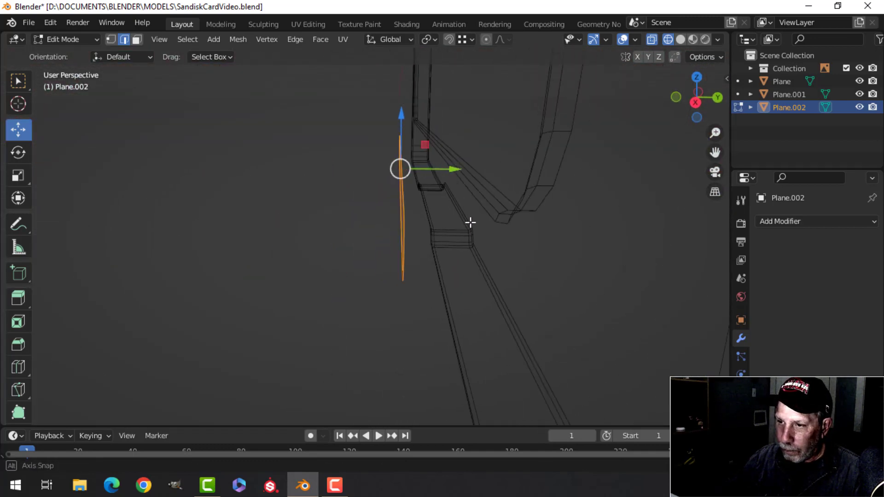
key("z")
left_click(582, 221)
mouse_move(582, 221)
middle_mouse_down("shift")
mouse_move(438, 221)
mouse_move(461, 223)
mouse_move(436, 227)
mouse_move(424, 241)
middle_mouse_up("shift")
key("e")
left_click(457, 223)
scroll(461, 223, "up", 3)
scroll(460, 223, "down", 3)
Merge the extruded strip's duplicate vertices by distance and select its card-facing face.
key("ctrl+b")
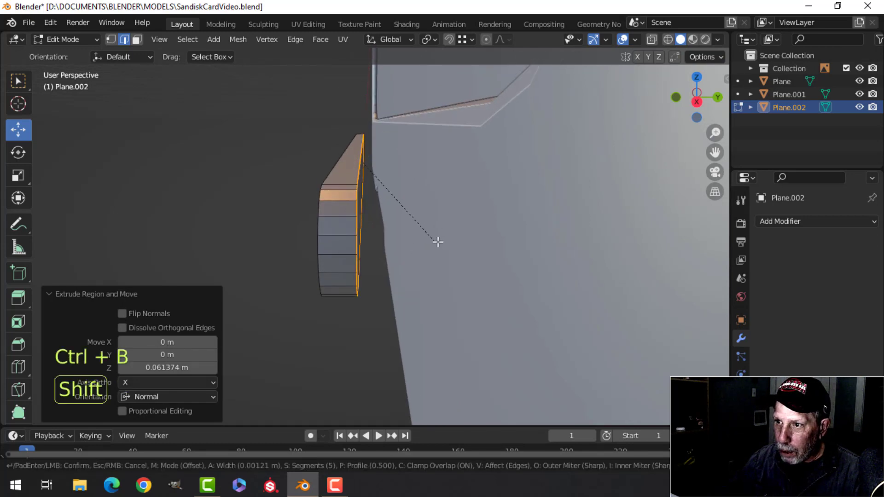
key("Escape")
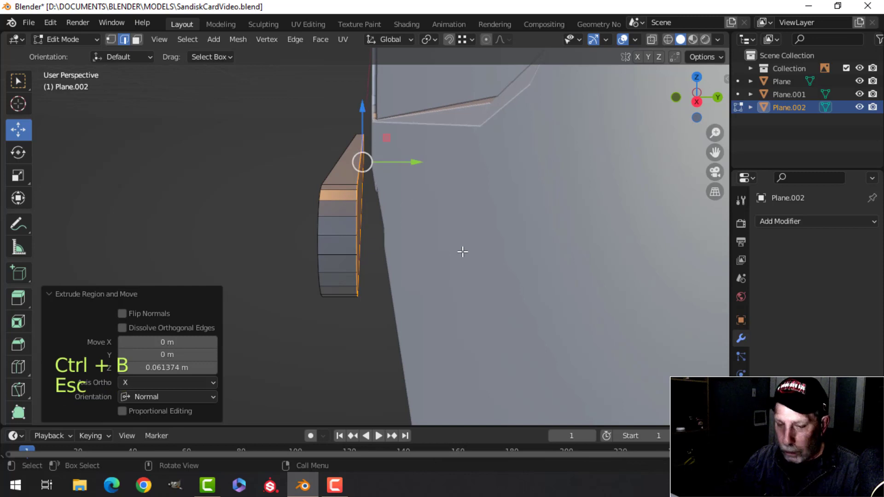
key("a")
middle_click_drag(462, 251, 430, 226)
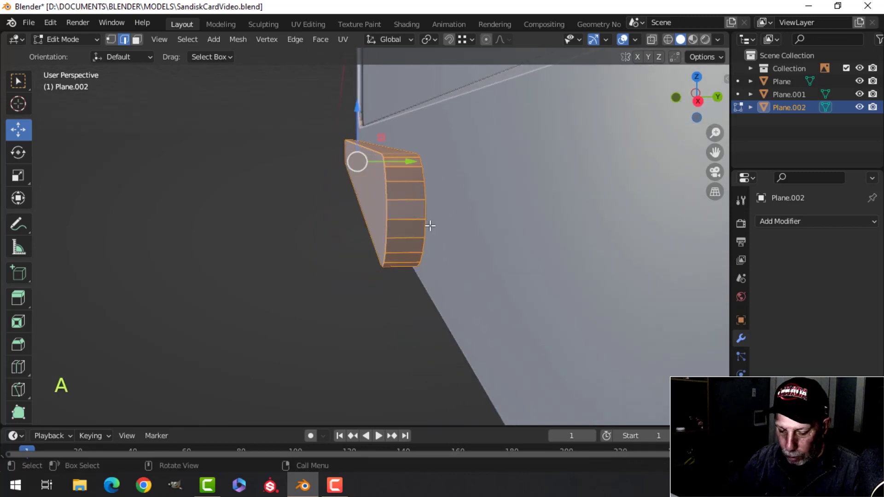
key("m")
left_click(406, 273)
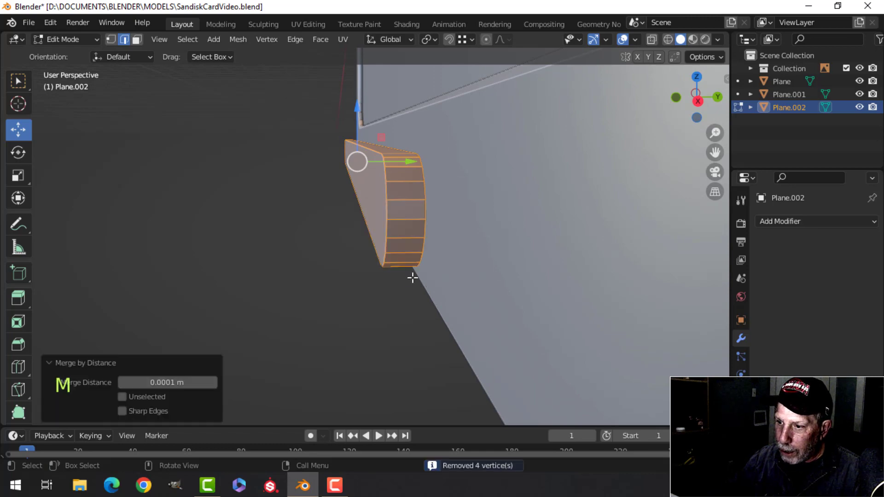
key("alt+a")
middle_click_drag(474, 223, 370, 217)
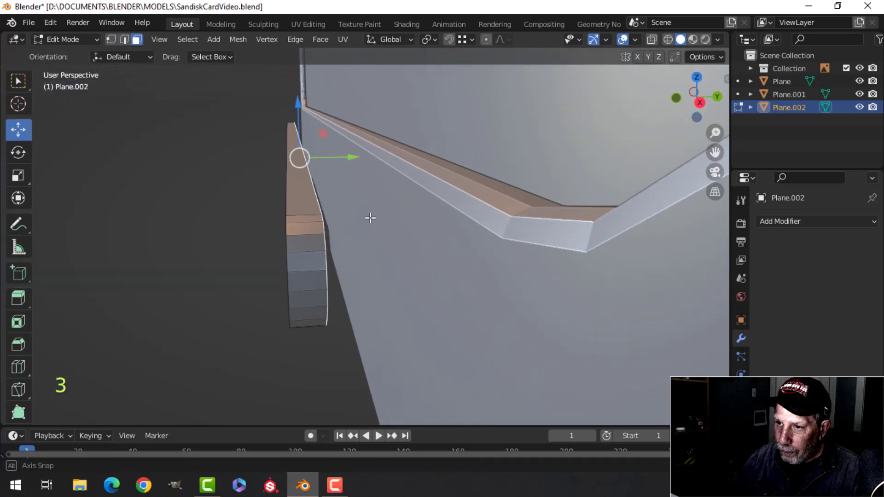
Try a bevel about 0.025 m wide with 3 segments on the strip's card-facing rim, then undo it.
key("ctrl+b")
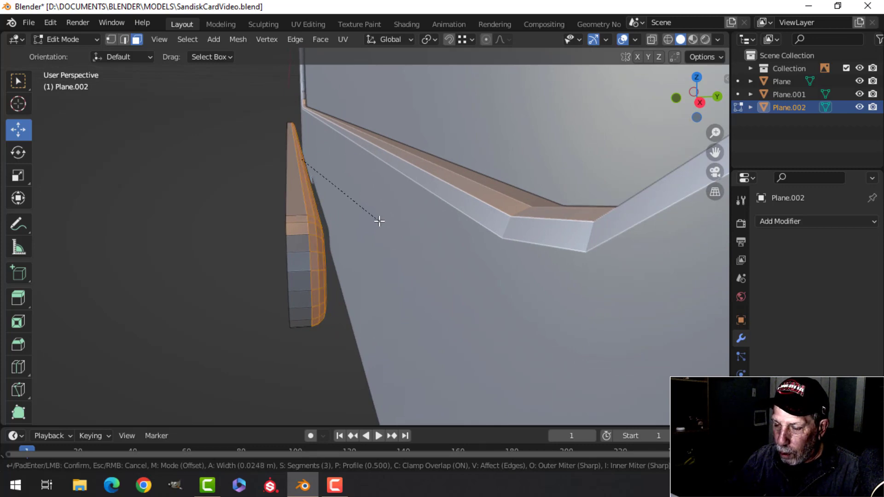
left_click(380, 221)
key("a")
mouse_move(351, 229)
middle_mouse_down()
mouse_move(405, 224)
mouse_move(343, 224)
middle_mouse_up()
scroll(410, 223, "down", 3)
middle_click_drag(343, 223, 314, 235)
right_click(314, 235)
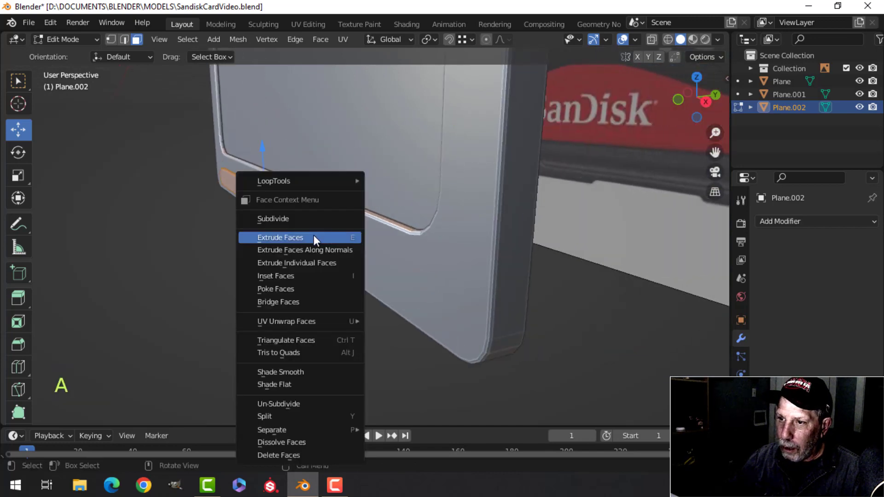
left_click(330, 235)
scroll(341, 233, "up", 2)
middle_click_drag(330, 222, 312, 216, "shift")
scroll(313, 216, "up", 4)
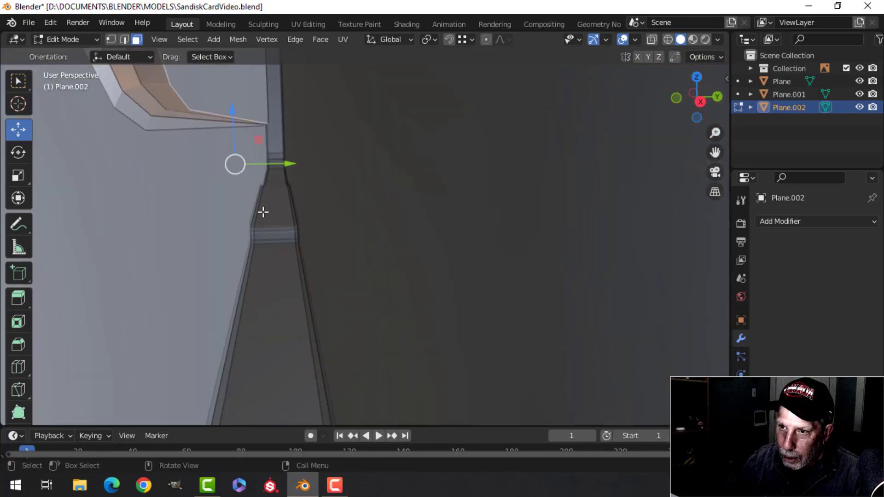
scroll(263, 212, "down", 2)
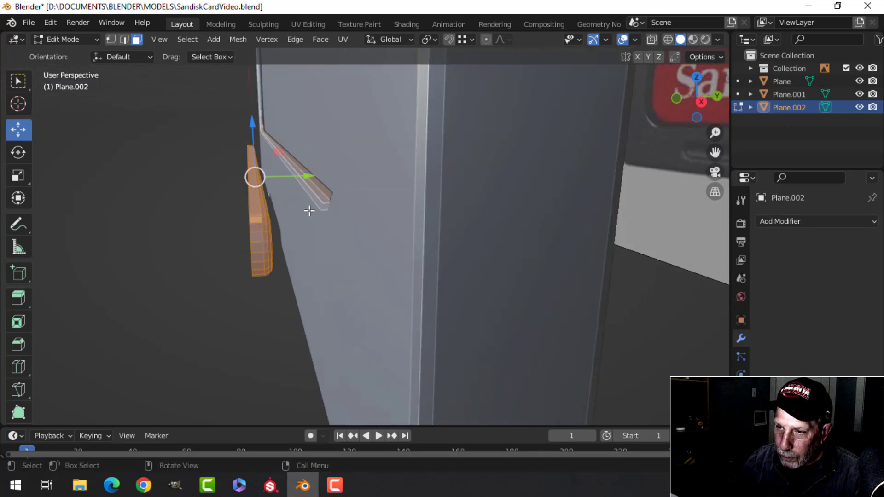
key("ctrl+z")
key("ctrl+z")
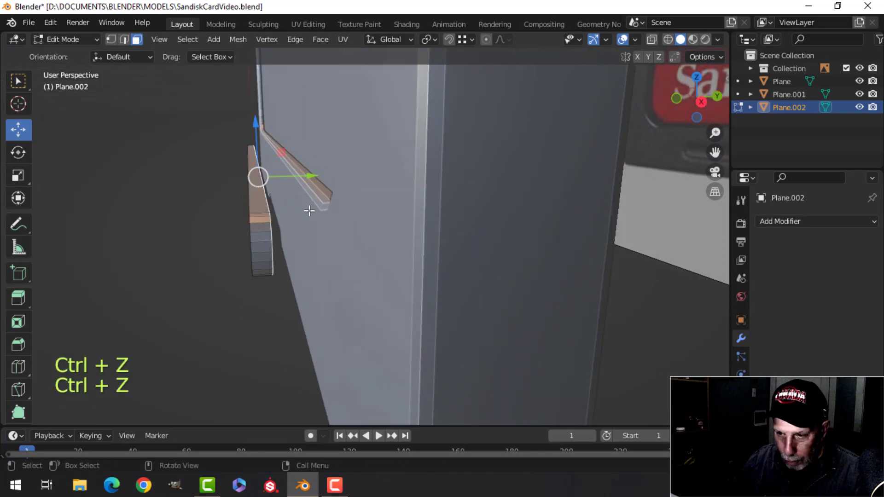
Bevel the strip's card-facing rim about 0.028 m with 3 segments and move the whole strip about 0.123 m along Y into the card.
key("ctrl+b")
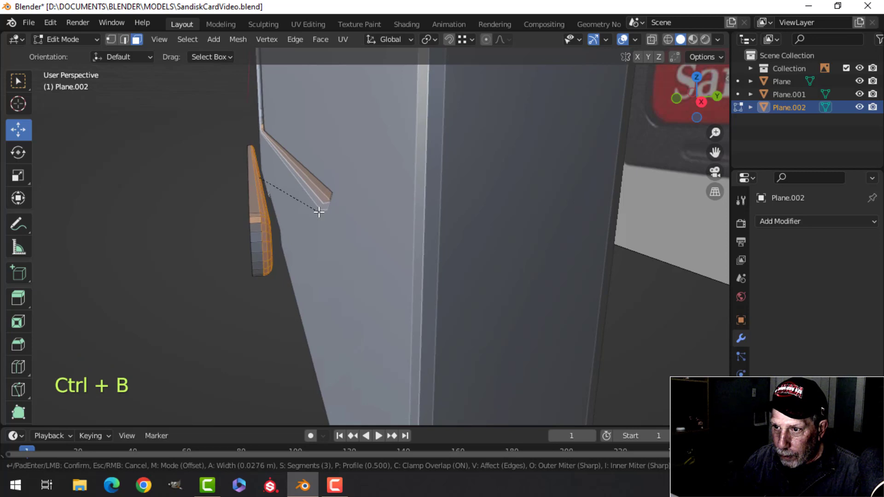
left_click(320, 212)
left_click_drag(306, 175, 324, 176)
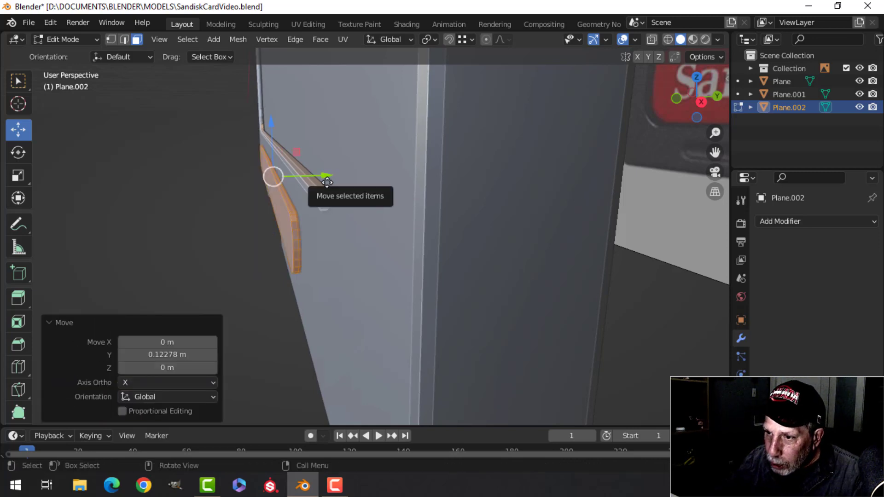
Correct the direction of all the strip's face normals and leave Edit Mode.
key("Tab")
key("alt+a")
key("Tab")
key("a")
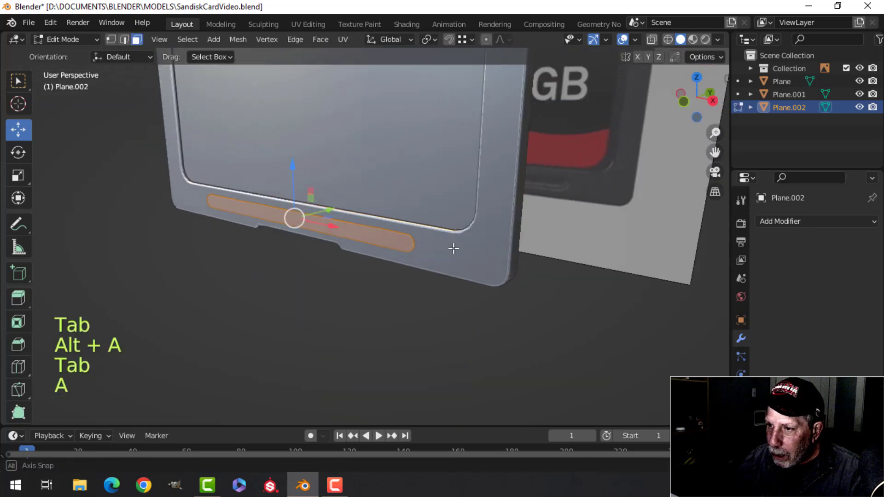
key("alt+n")
left_click(460, 245)
key("Tab")
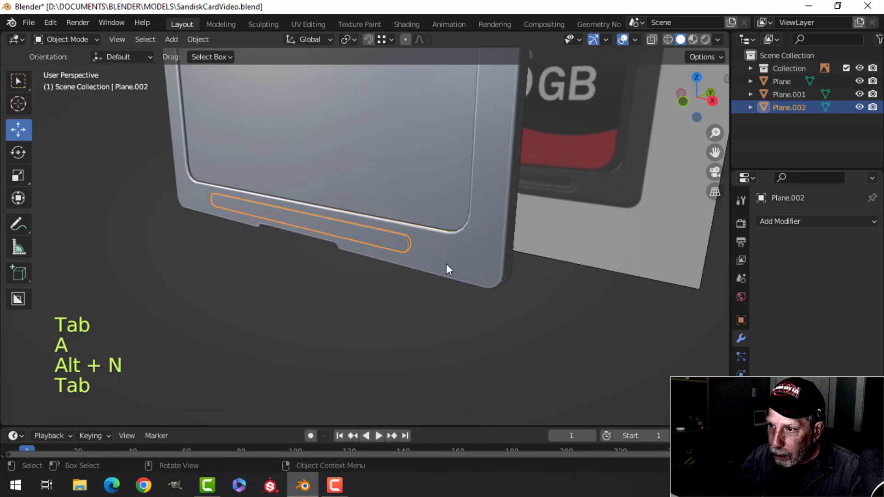
Add a Boolean Difference modifier to the card body with the rounded strip as the cutter, and apply it.
scroll(524, 275, "up", 3)
key("alt+a")
left_click(523, 275)
scroll(523, 276, "down", 3)
middle_click_drag(516, 269, 410, 262, "shift")
scroll(410, 263, "up", 2)
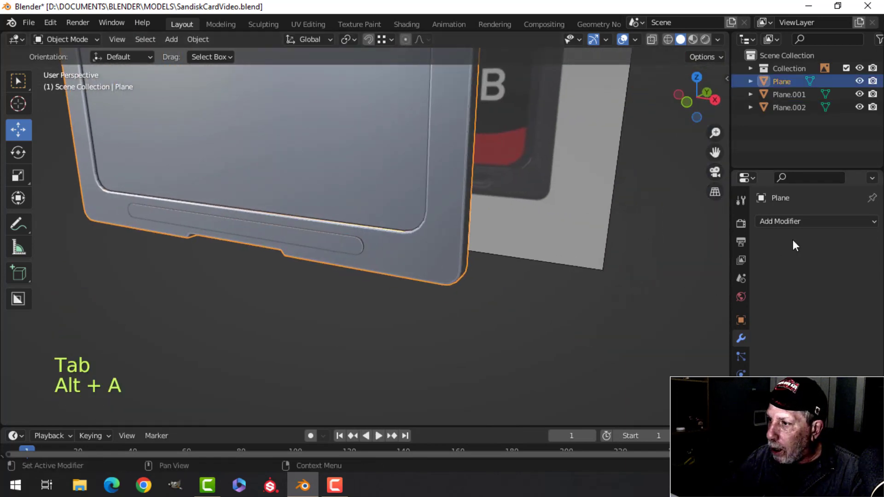
left_click(786, 221)
left_click(641, 286)
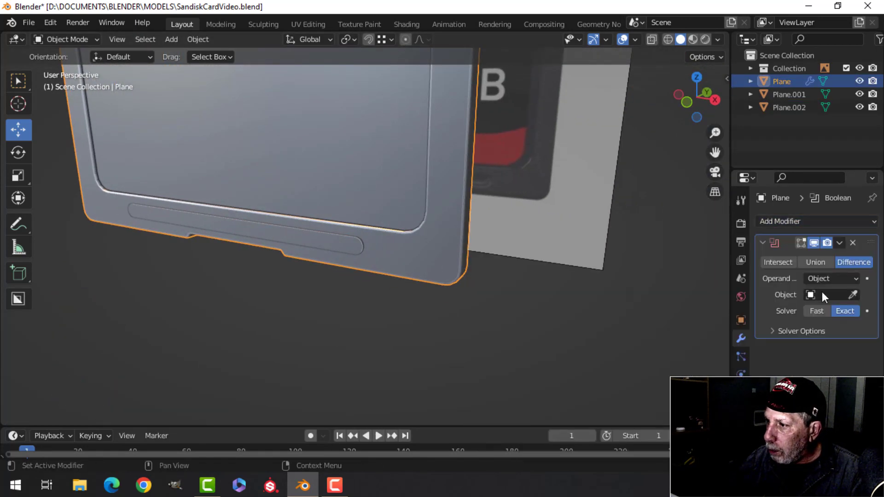
left_click(853, 294)
left_click(309, 233)
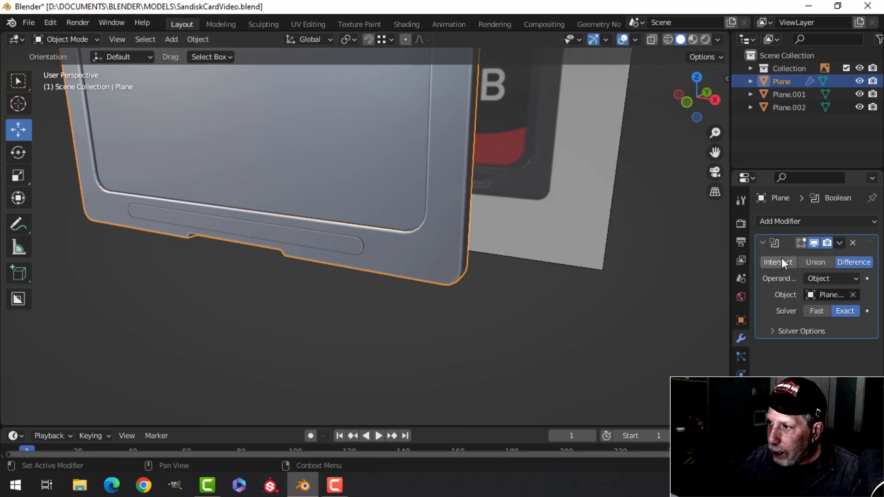
left_click(841, 243)
left_click(800, 256)
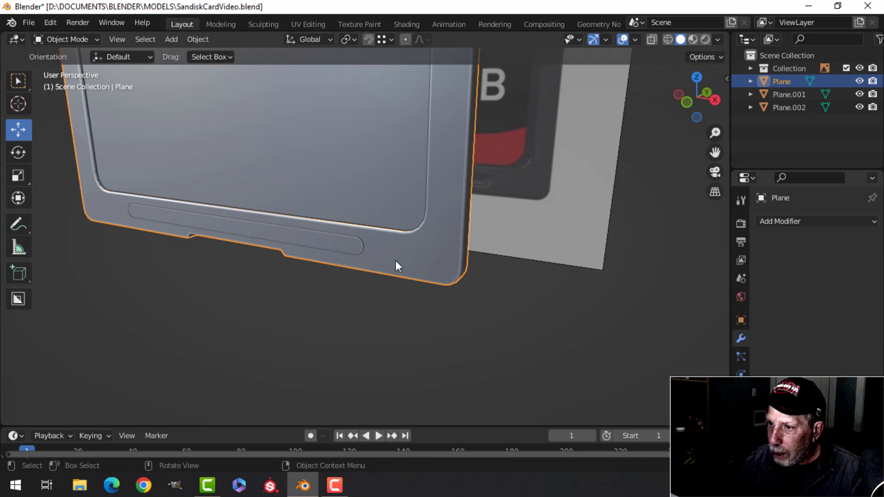
Delete the rounded strip used as the Boolean cutter.
left_click(347, 247)
key("x")
left_click(349, 249)
Shade the card body smooth and add a Weighted Normal modifier to it.
middle_click_drag(348, 248, 405, 265)
left_click(372, 242)
right_click(372, 242)
left_click(350, 233)
left_click(777, 222)
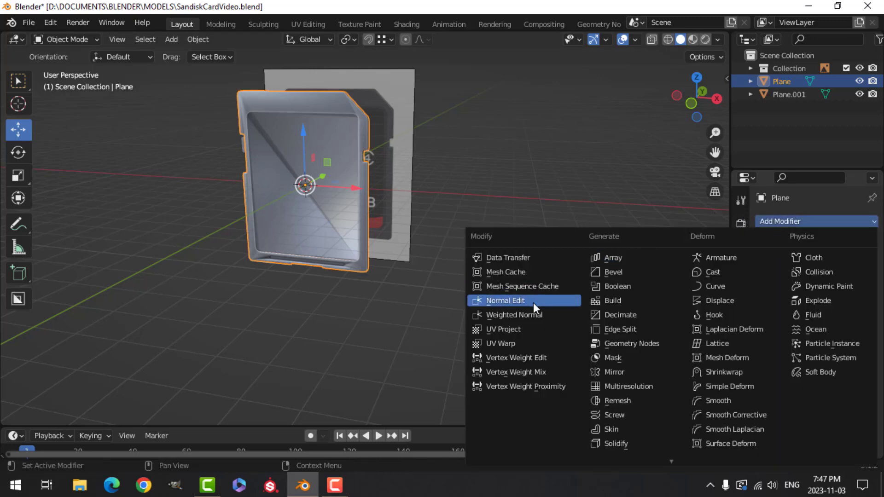
left_click(514, 315)
Enable Auto Smooth at 30° for the card body's normals, deselect it and check the shading from the front.
left_click(740, 411)
scroll(793, 405, "down", 4)
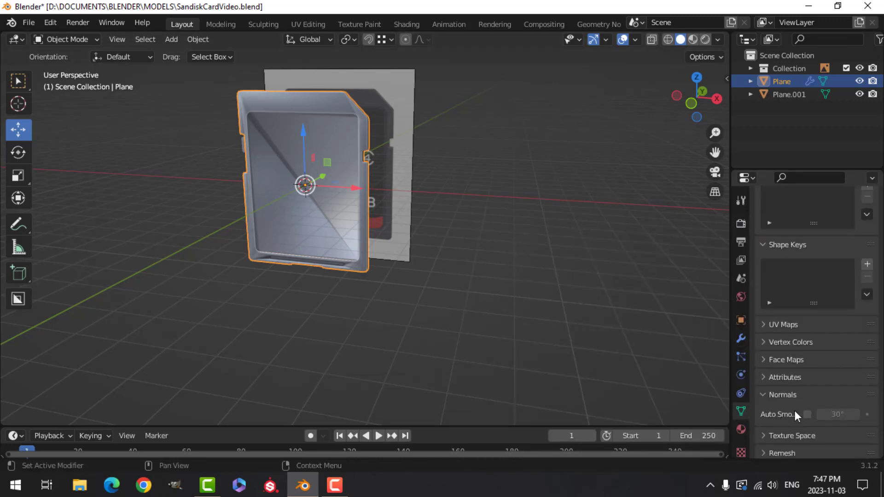
left_click(808, 414)
key("alt+a")
mouse_move(387, 273)
middle_mouse_down()
mouse_move(429, 240)
mouse_move(426, 252)
mouse_move(411, 237)
mouse_move(353, 238)
mouse_move(285, 193)
mouse_move(375, 195)
mouse_move(434, 235)
mouse_move(391, 244)
mouse_move(372, 270)
mouse_move(395, 272)
mouse_move(359, 260)
middle_mouse_up()
scroll(383, 267, "up", 4)
middle_click_drag(358, 260, 333, 214, "shift")
scroll(357, 266, "down", 3)
scroll(273, 282, "down", 3)
middle_click_drag(272, 282, 347, 275)
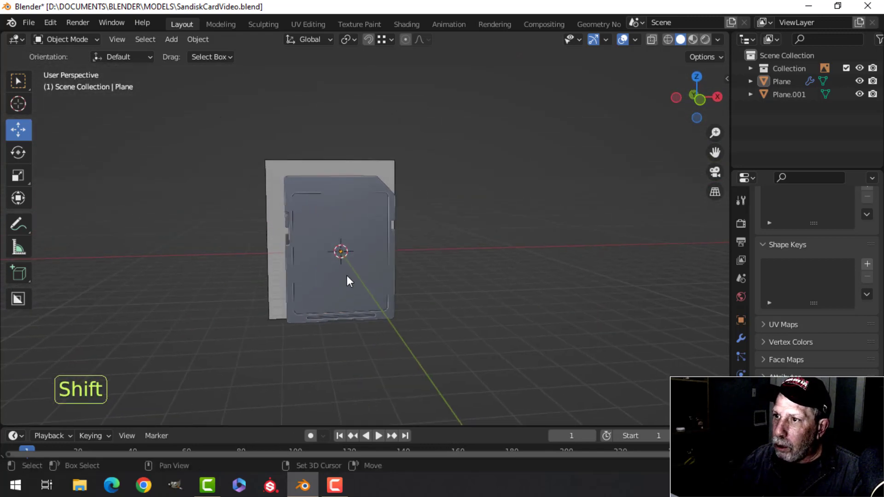
Create a new material for the card body and name it Body.
left_click(406, 24)
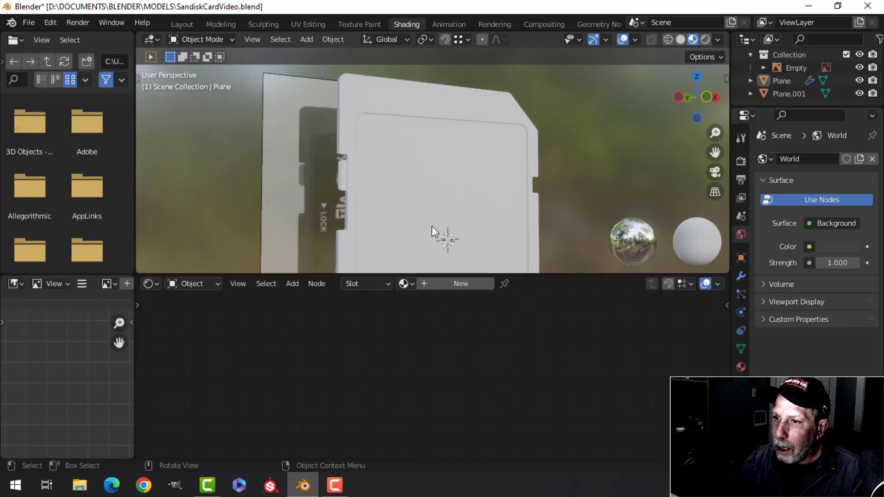
middle_click_drag(427, 207, 444, 146)
left_click(444, 146)
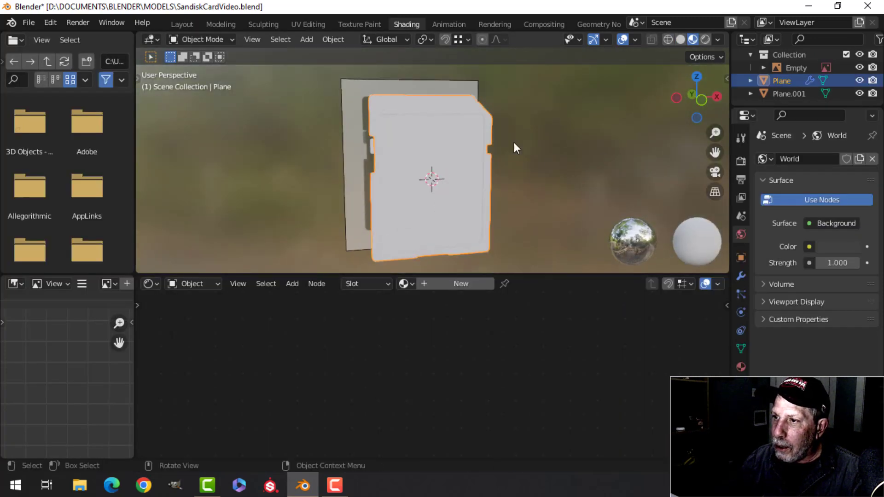
mouse_move(515, 146)
middle_mouse_down()
mouse_move(465, 191)
mouse_move(479, 195)
middle_mouse_up()
left_click(741, 367)
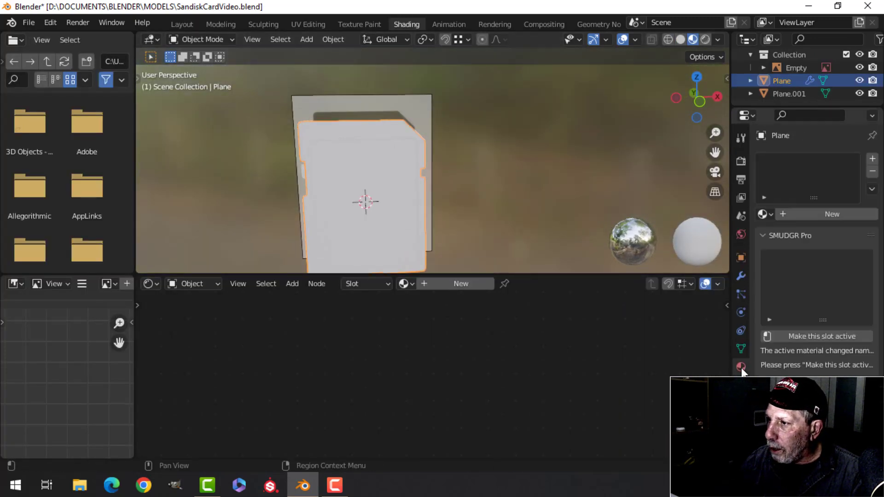
left_click(817, 214)
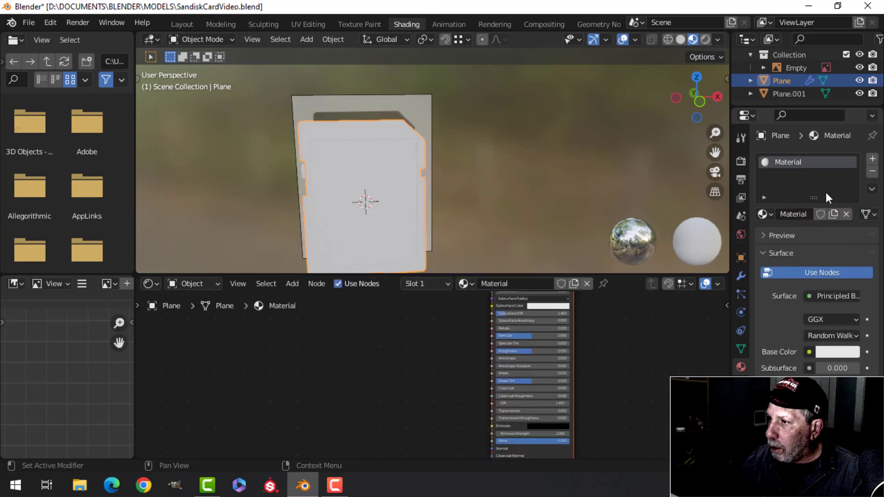
double_click(807, 163)
type("Body")
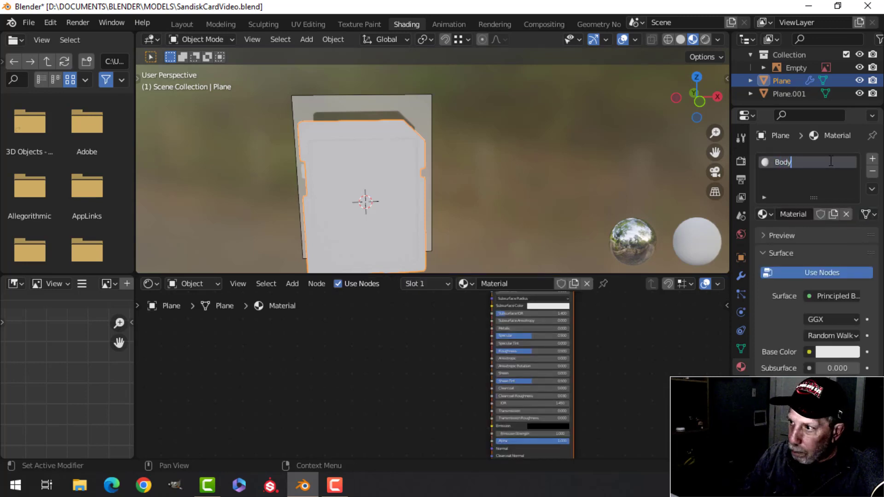
key("Return")
Set the Body material's base color to near-black and its roughness to 0.405.
scroll(550, 379, "up", 2)
middle_click_drag(551, 379, 402, 396)
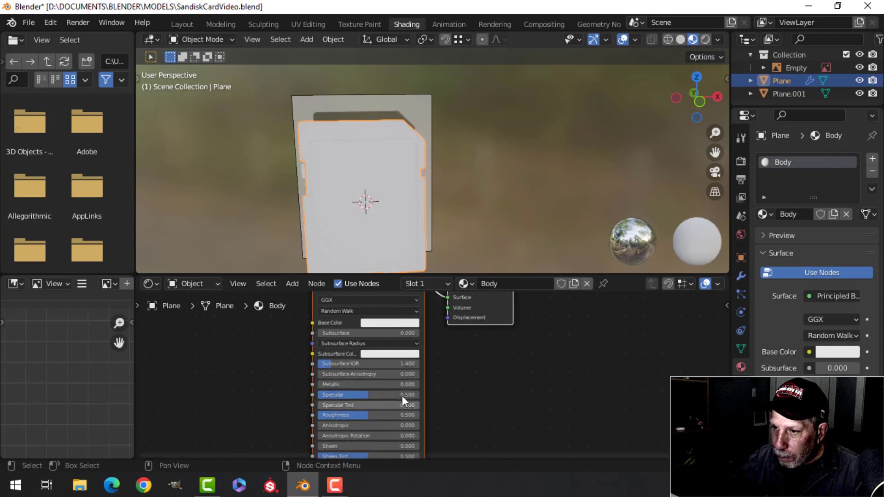
left_click(391, 323)
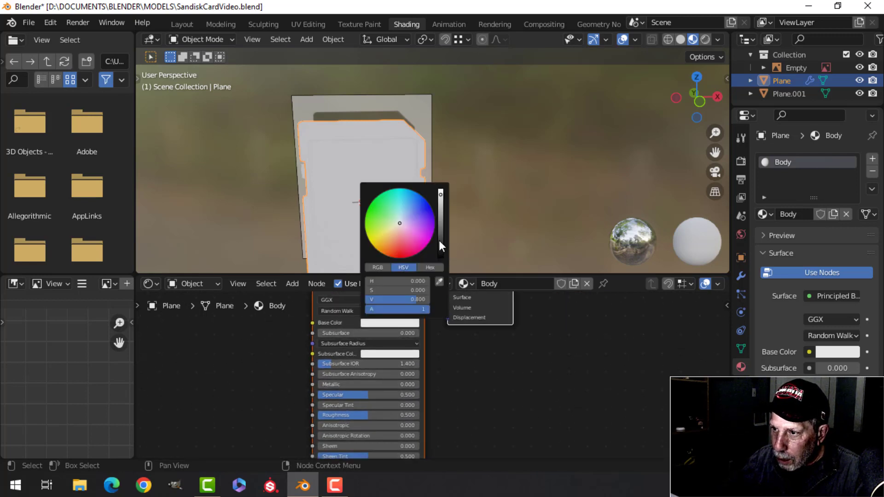
left_click(440, 244)
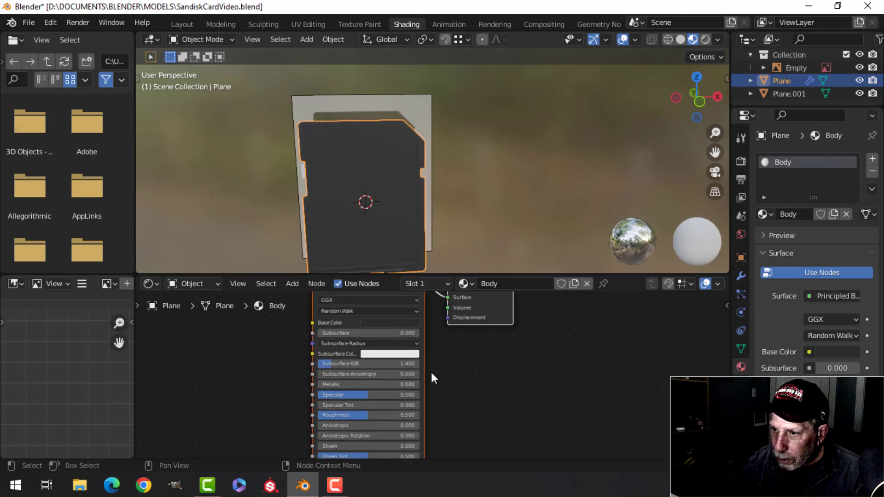
middle_click_drag(463, 402, 484, 349)
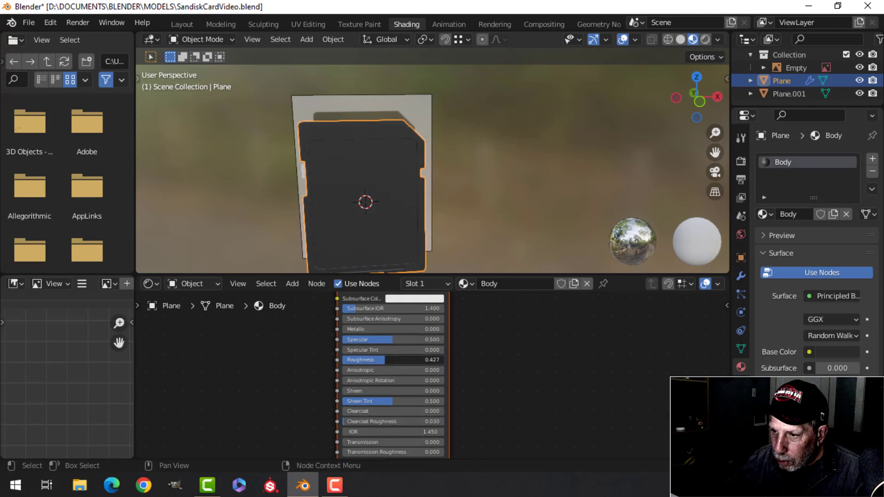
left_click_drag(385, 360, 382, 360)
key("alt+a")
middle_click_drag(410, 249, 535, 187)
scroll(389, 212, "up", 3)
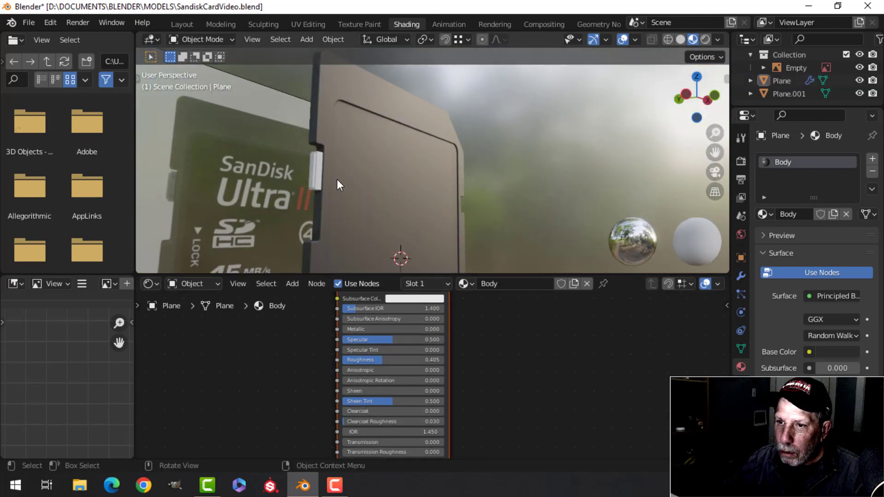
Create a new material for the lock switch on the card's edge and name it Button.
middle_click_drag(373, 189, 450, 214)
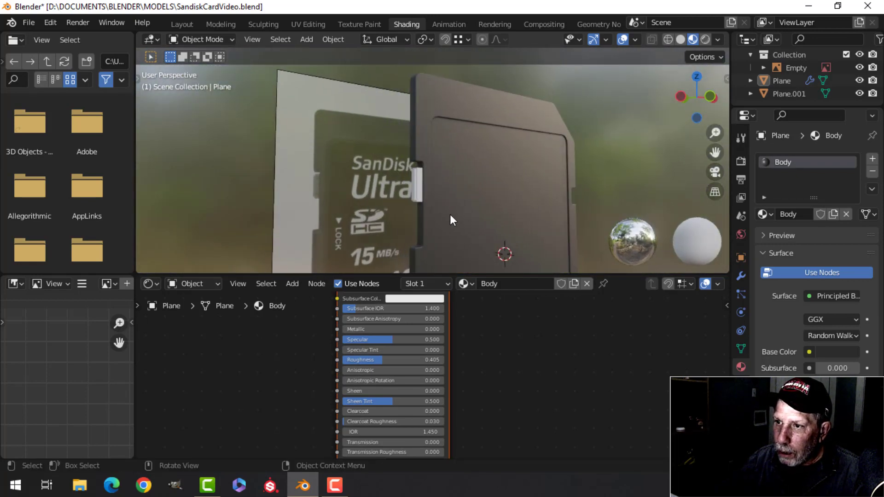
left_click(415, 187)
left_click(463, 284)
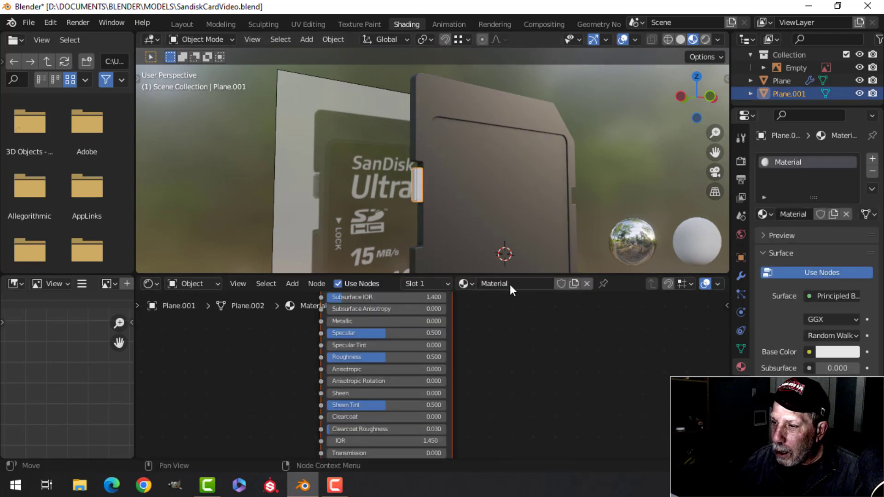
type("Bu")
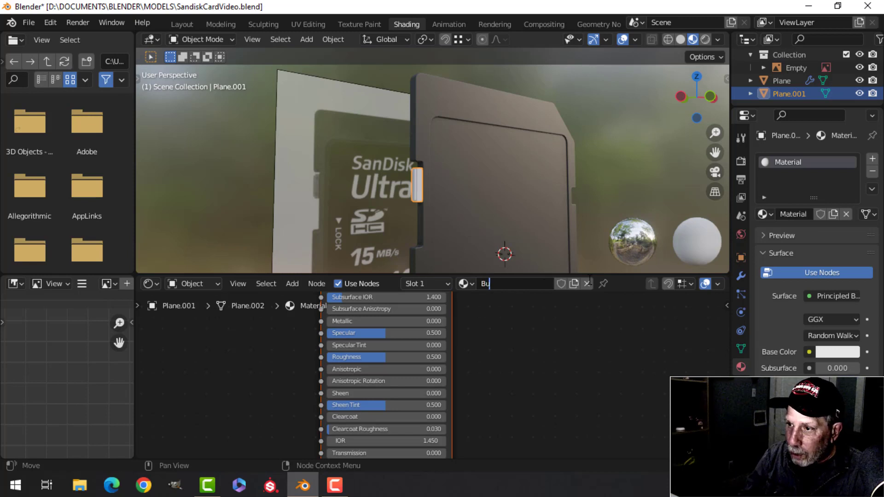
type("tt")
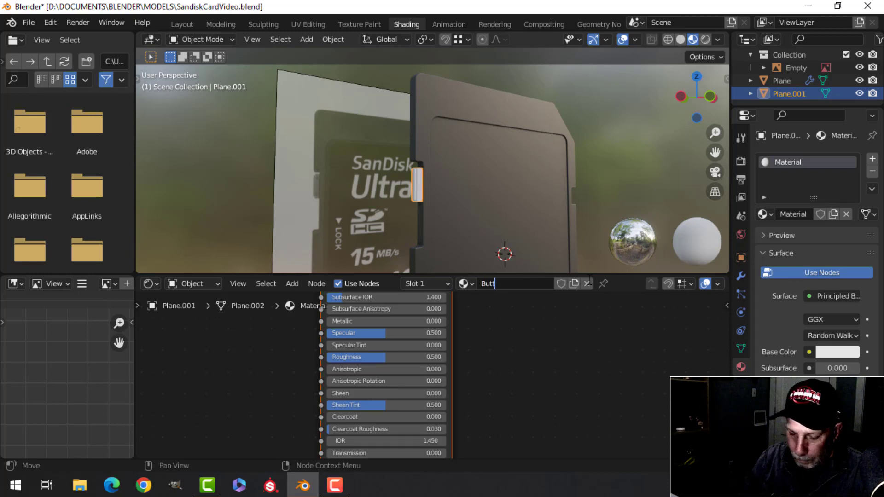
type("on")
key("Return")
Darken the Button material's base color to medium grey and set its roughness to 0.345.
scroll(463, 322, "down", 1)
middle_click_drag(470, 321, 458, 374, "shift")
middle_click_drag(436, 328, 431, 354, "shift")
left_click(395, 333)
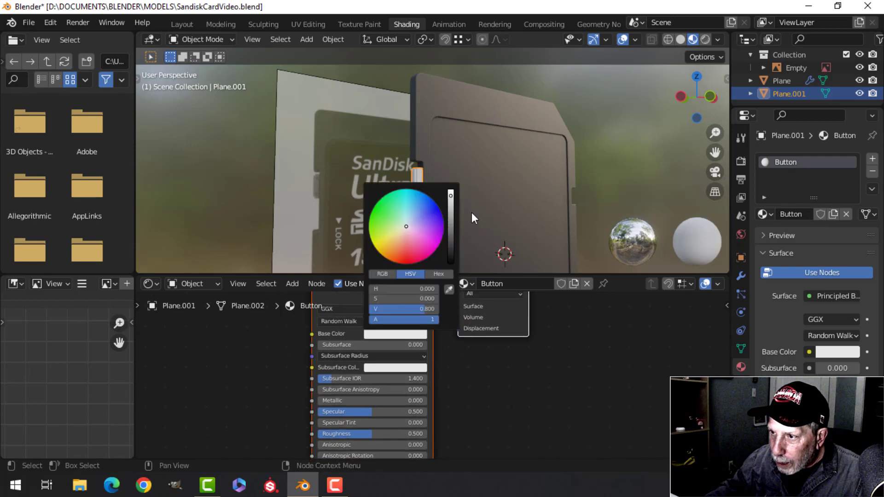
left_click_drag(456, 212, 451, 221)
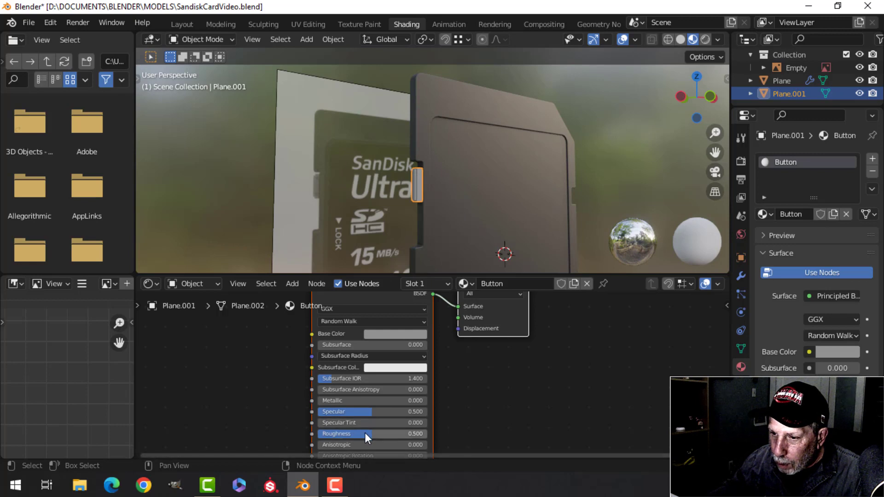
left_click_drag(365, 433, 348, 433)
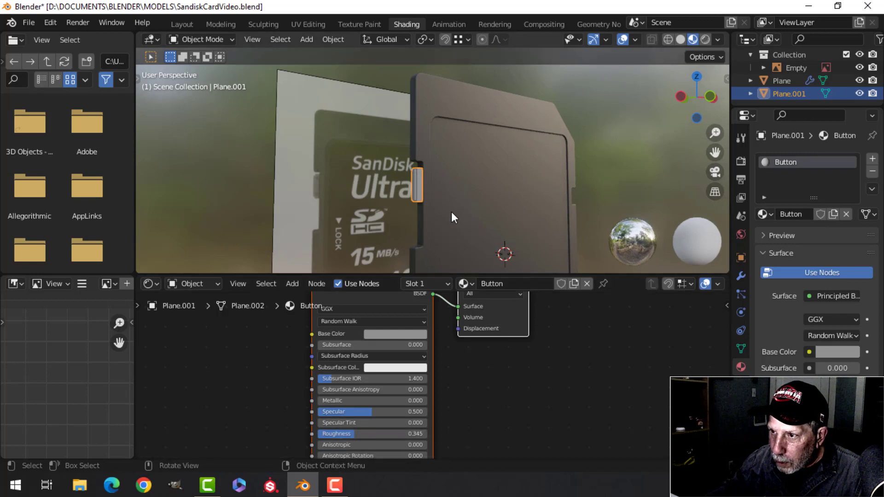
key("alt+a")
Join the lock switch into the card body as a single object and deselect it.
middle_click_drag(469, 207, 457, 214)
scroll(456, 214, "up", 2)
middle_click_drag(373, 229, 375, 184)
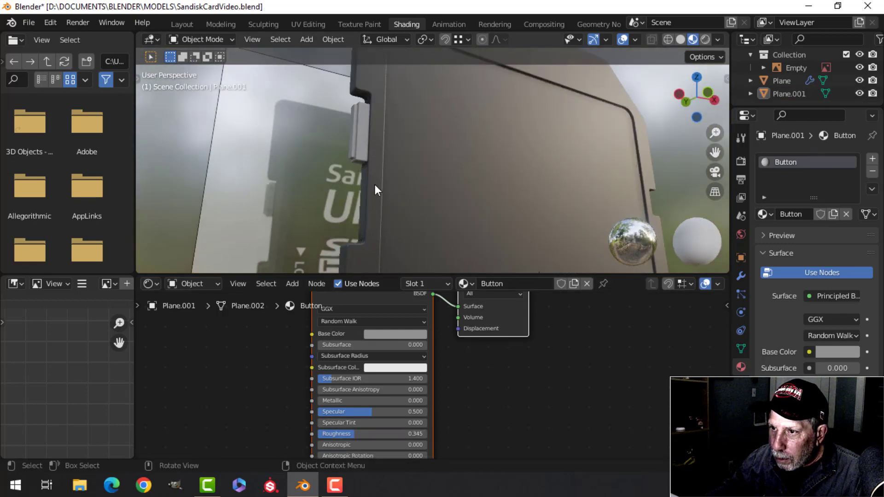
left_click(361, 143)
left_click(395, 132, "shift")
key("ctrl+j")
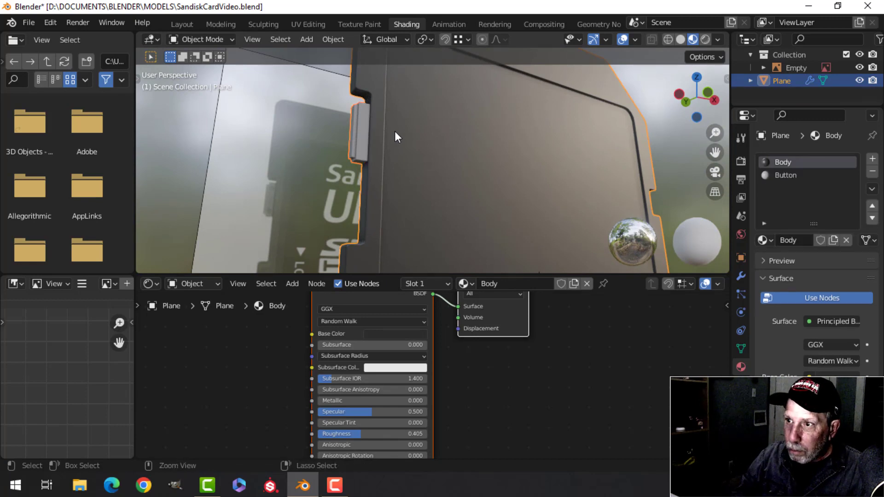
middle_click_drag(395, 131, 273, 71)
scroll(467, 176, "down", 3)
key("alt+a")
Select only the card's recessed label face and unwrap it with Project from View in the front orthographic view.
left_click(308, 24)
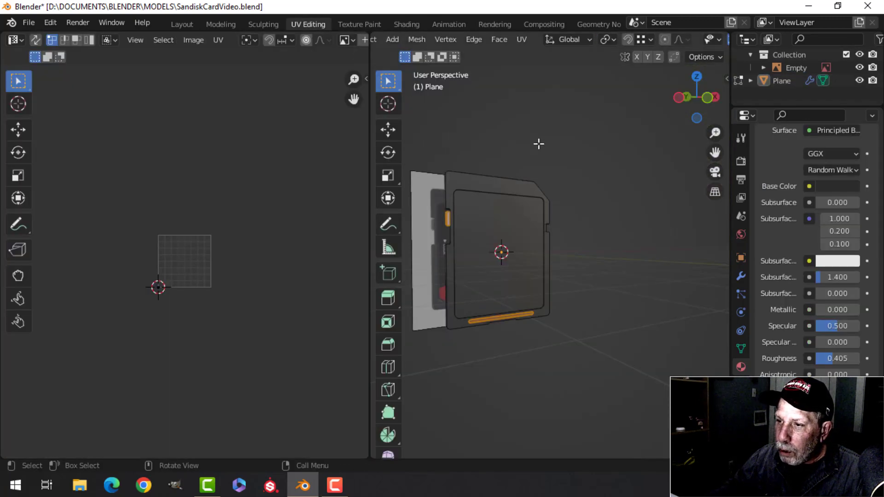
key("KP_1")
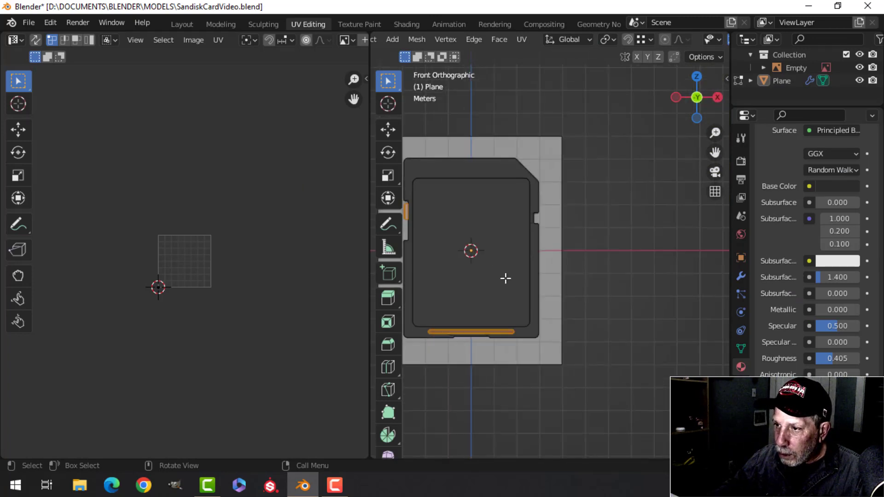
key("a")
scroll(579, 285, "up", 3)
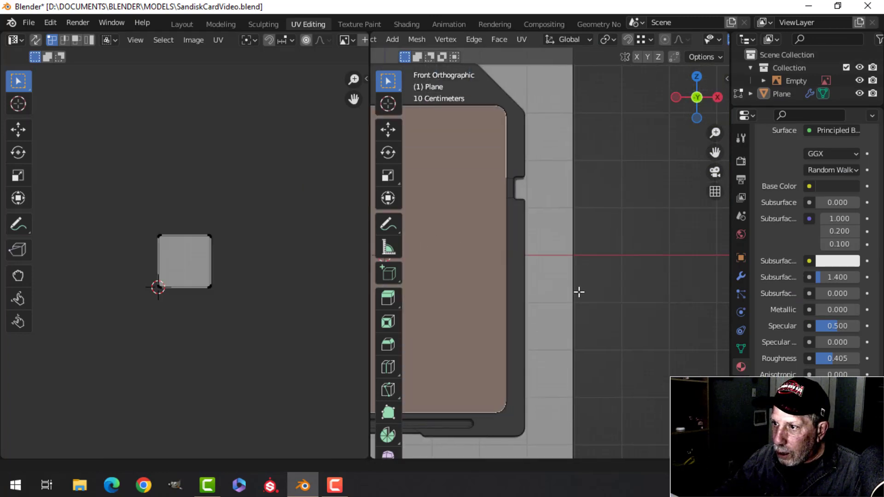
scroll(594, 275, "down", 3)
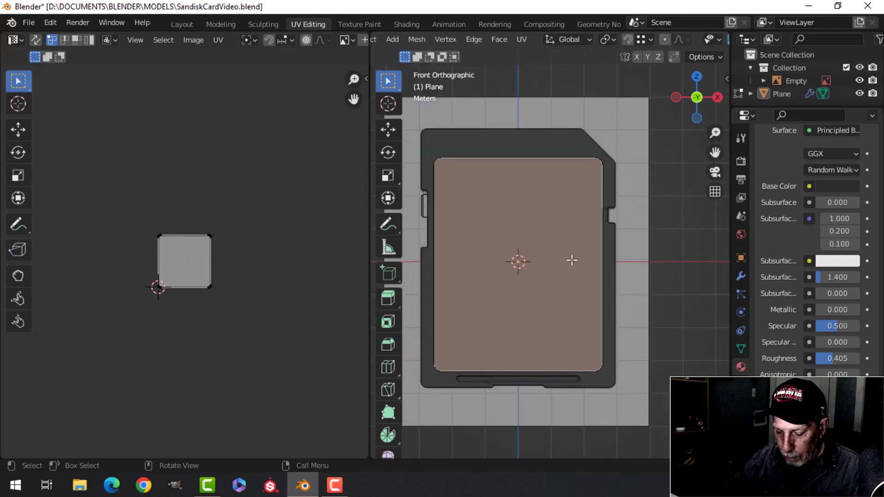
key("u")
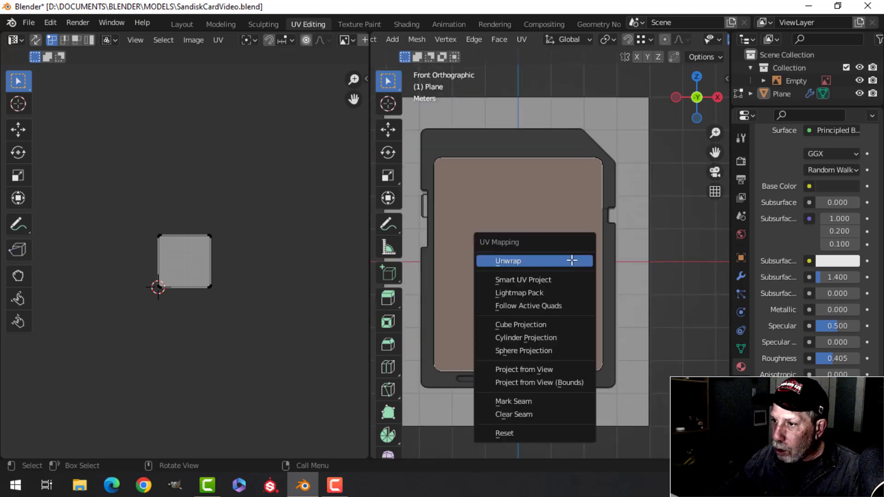
left_click(545, 367)
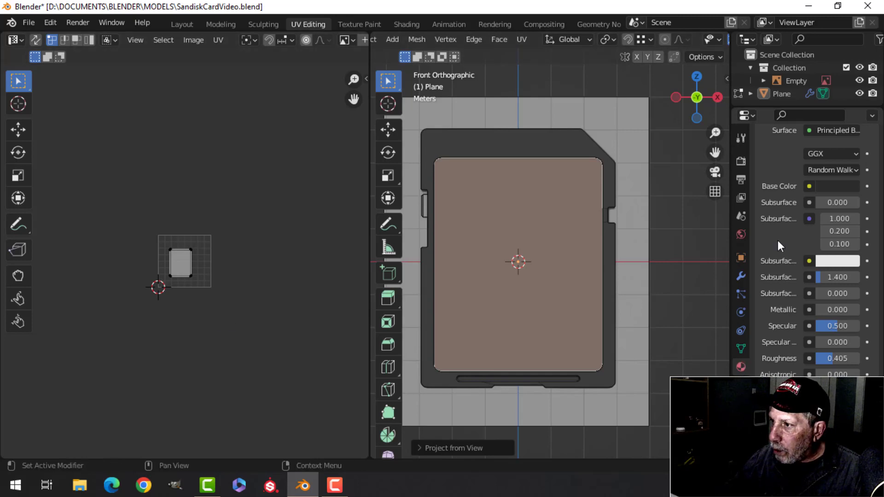
Add a third material slot with a new material named Label and assign it to the selected label face.
scroll(783, 239, "up", 8)
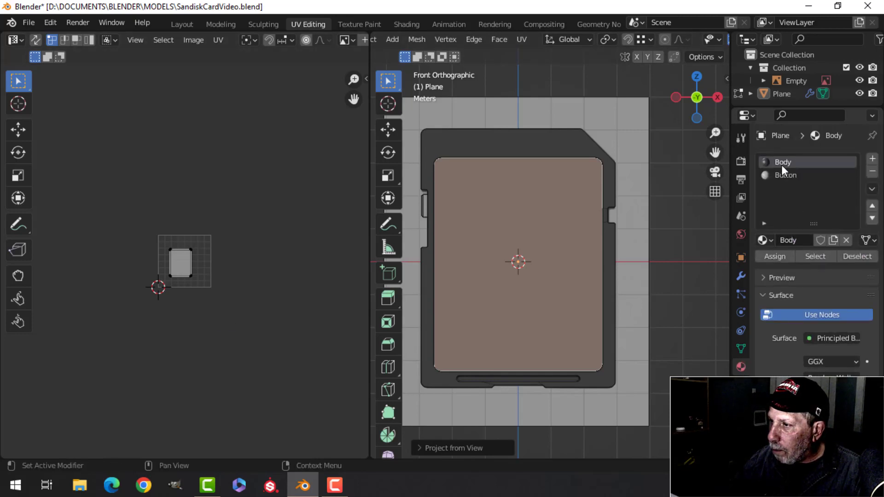
left_click(873, 159)
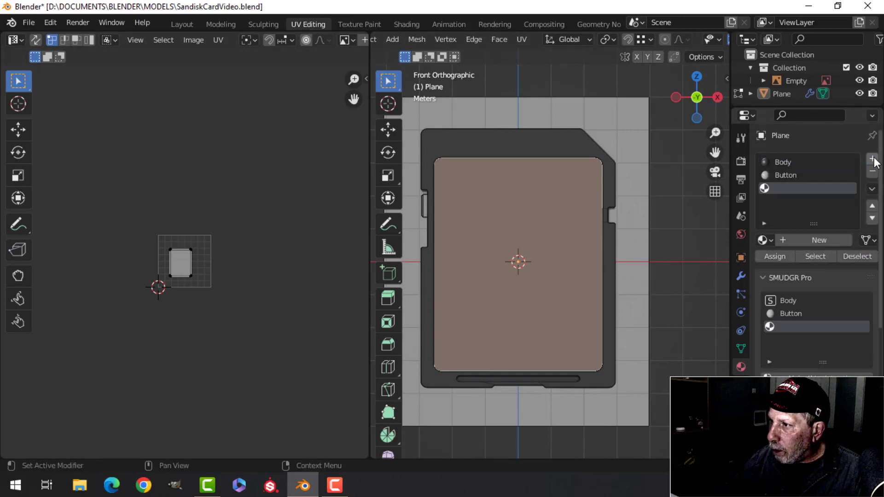
left_click(829, 238)
double_click(809, 188)
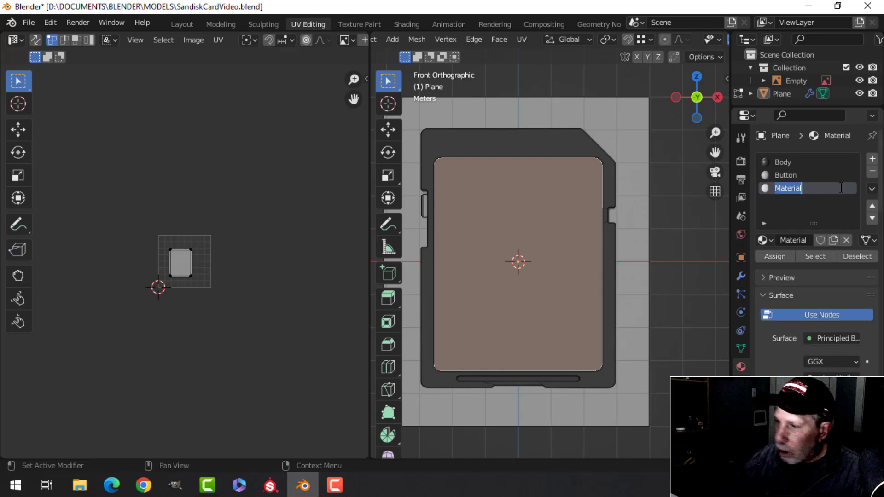
type("Label")
key("Return")
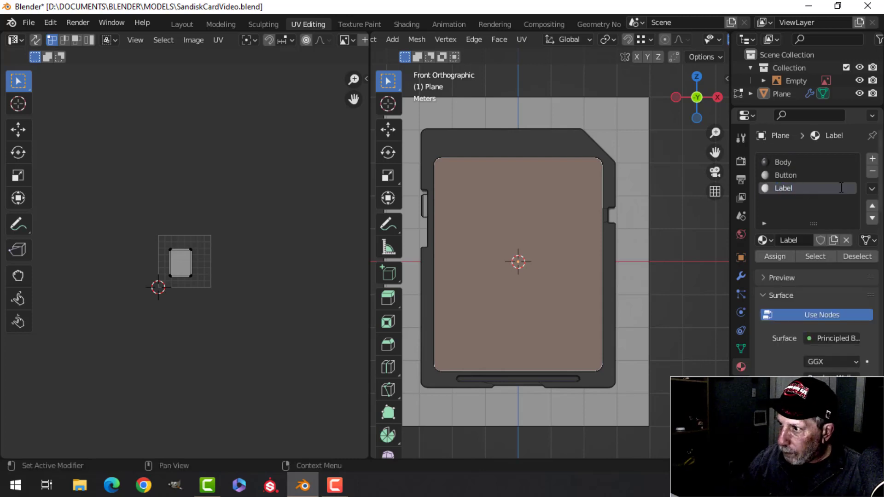
left_click(779, 256)
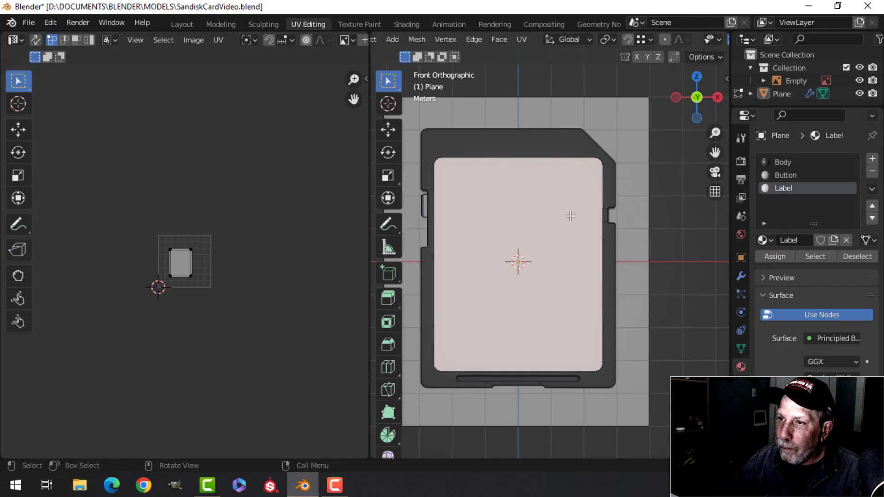
Add an Image Texture node with connected Mapping and Texture Coordinate nodes to the Label material.
scroll(313, 138, "down", 1)
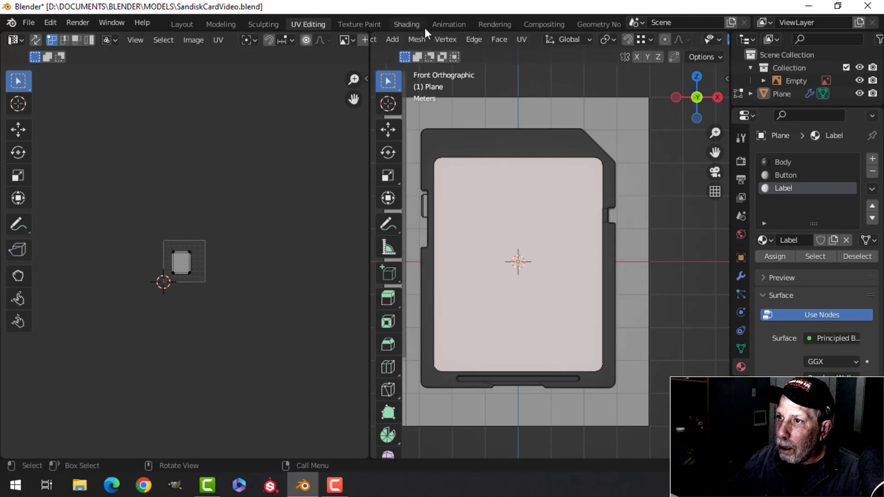
left_click(410, 24)
key("Home")
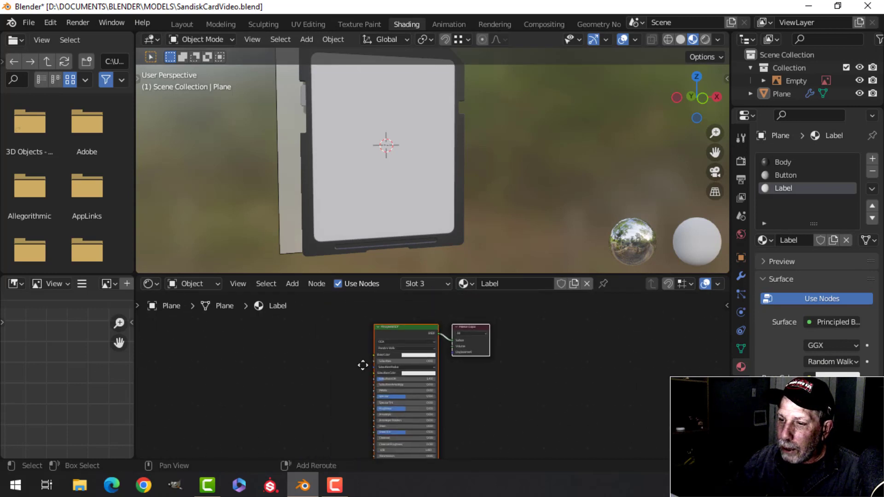
key("shift+a")
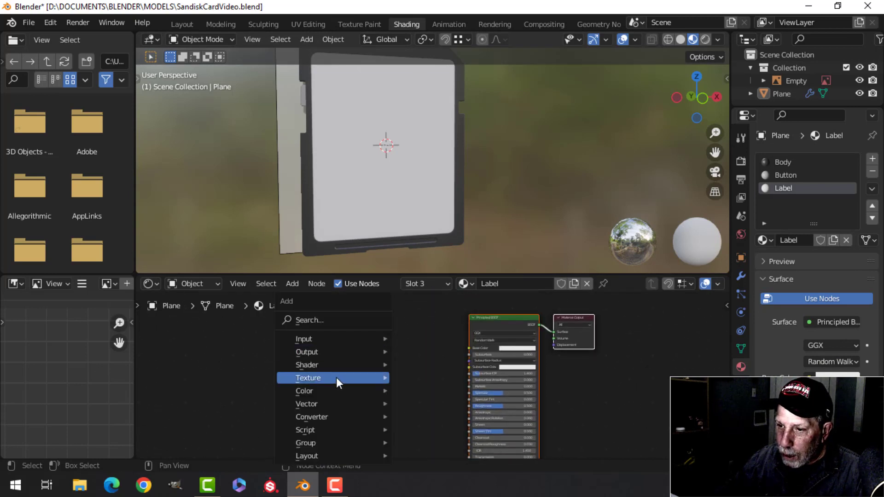
mouse_move(333, 380)
left_click(441, 276)
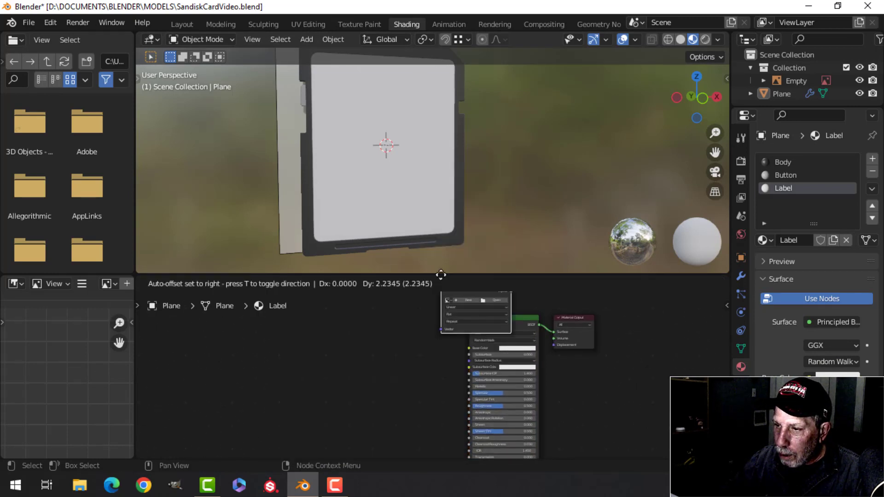
left_click(329, 351)
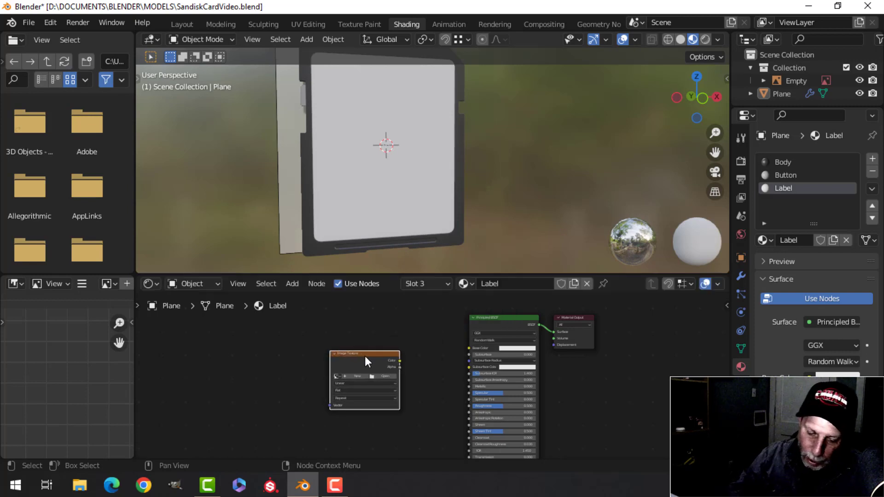
key("ctrl+t")
scroll(191, 396, "up", 2)
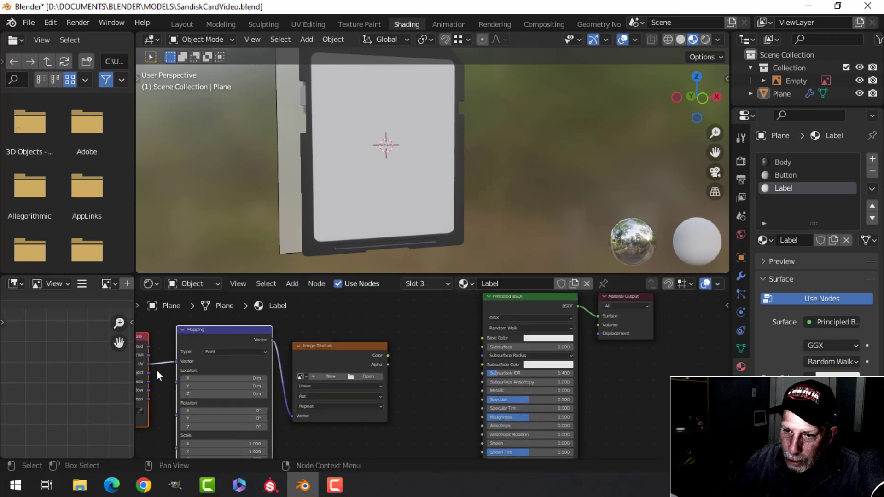
scroll(396, 398, "up", 4)
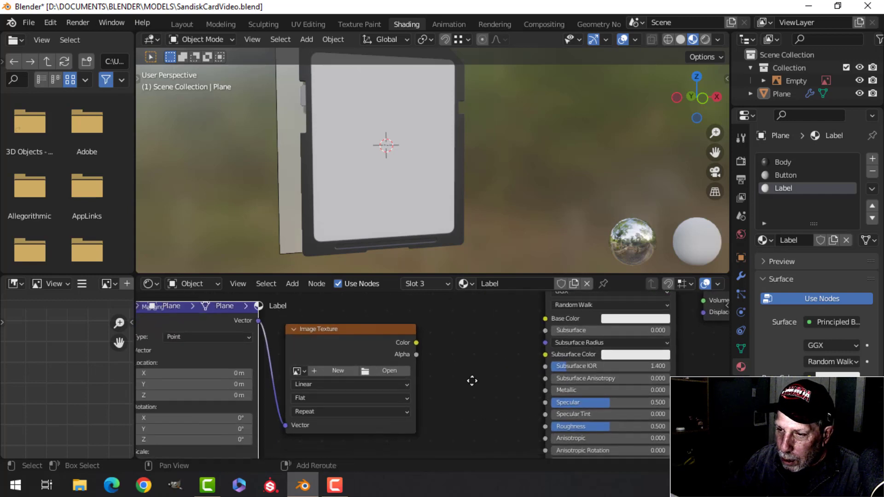
Load SDSDH-016G-E11-lg__50239.jpg into the Image Texture node and connect its Color output to the Principled BSDF's Base Color.
left_click(329, 351)
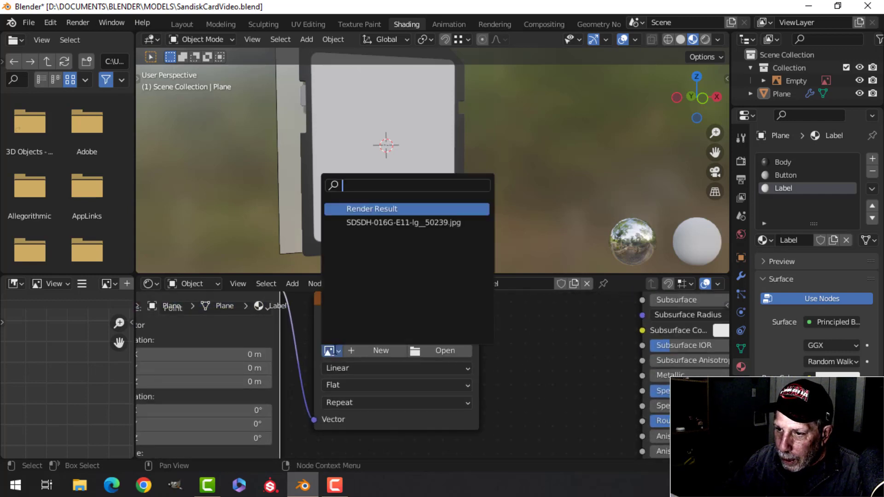
left_click(374, 223)
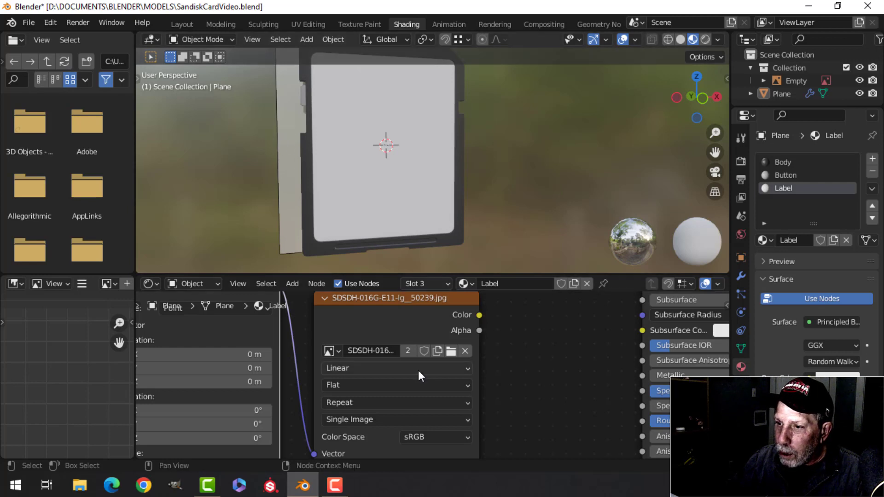
scroll(371, 358, "down", 1)
scroll(460, 353, "down", 1)
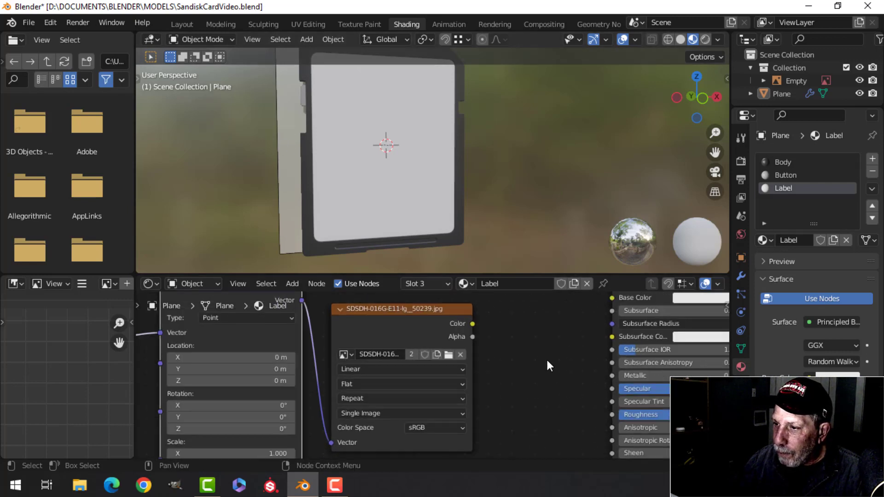
middle_click_drag(547, 366, 413, 393)
left_click_drag(366, 351, 424, 337)
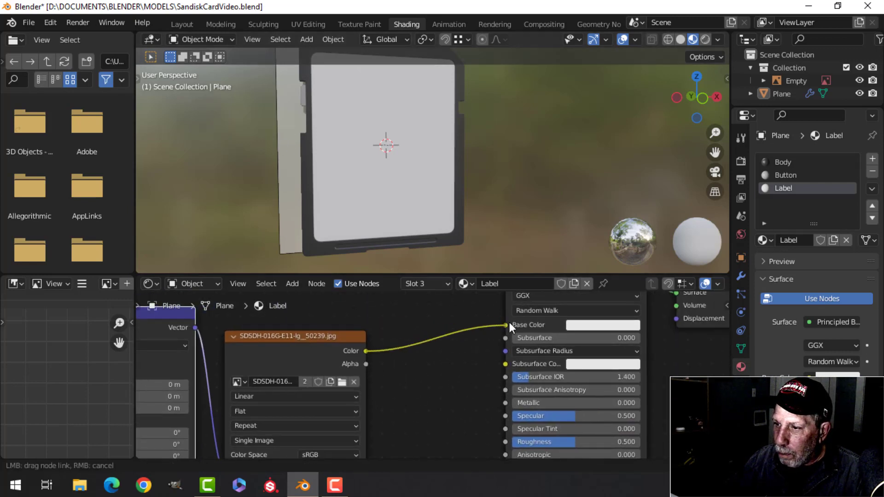
left_click_drag(510, 322, 506, 325)
scroll(458, 214, "down", 2)
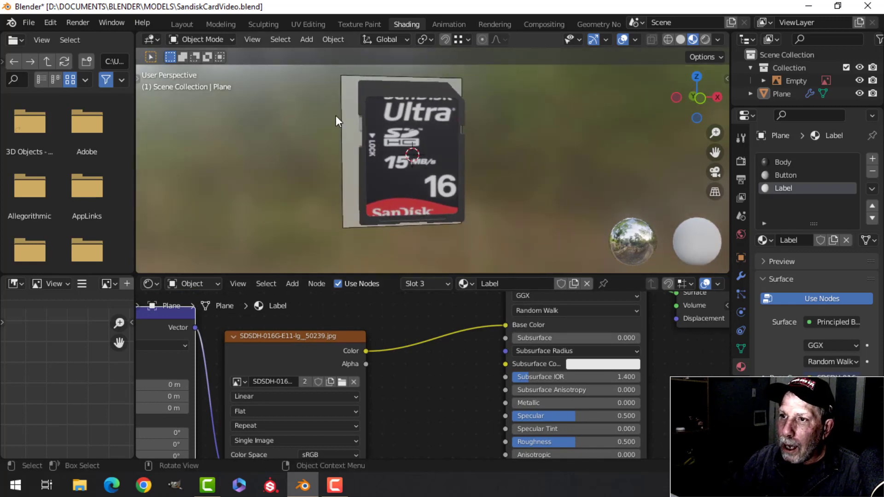
Move the label UV island's upper vertices about 0.087 up along Y to the upper edge of the label in the image.
left_click(308, 25)
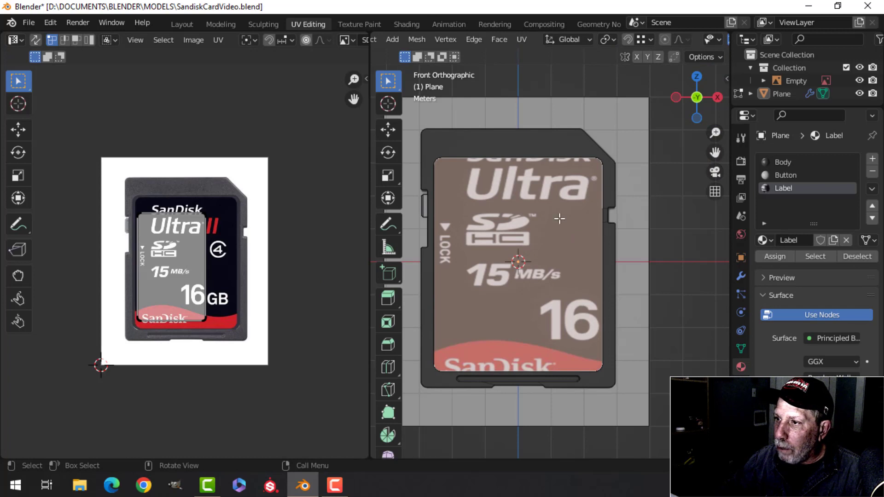
scroll(264, 266, "up", 3)
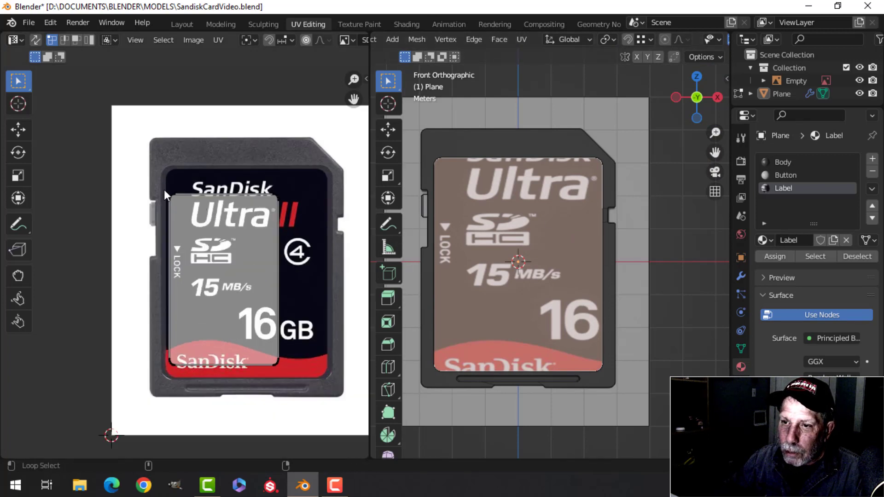
key("b")
left_click_drag(123, 151, 305, 223)
middle_click_drag(229, 214, 203, 237)
scroll(244, 253, "up", 2)
scroll(129, 225, "down", 1)
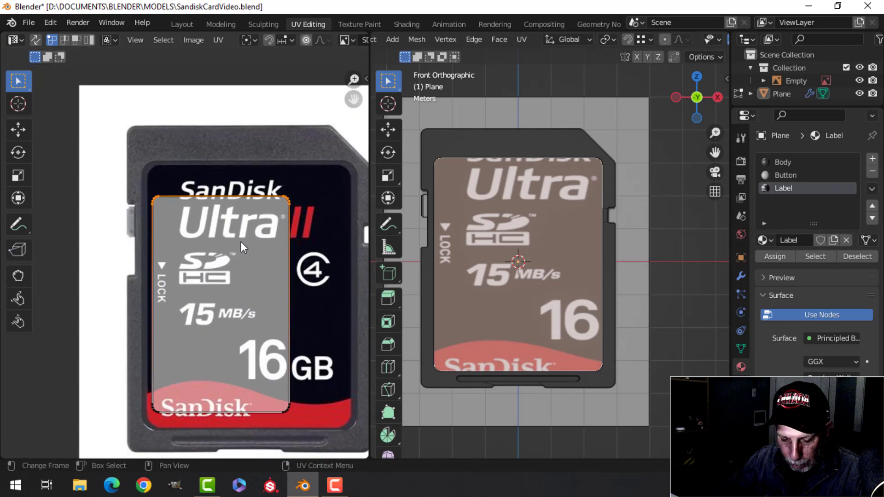
key("g")
key("y")
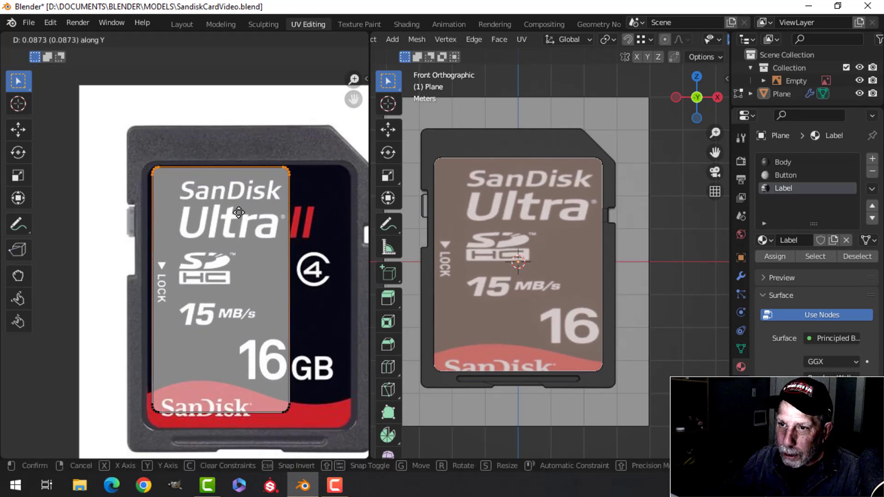
left_click(238, 214)
Move the label UV island's lower vertices down along Y to the lower edge of the red band in the image.
key("alt+a")
middle_click_drag(200, 373, 191, 322)
key("b")
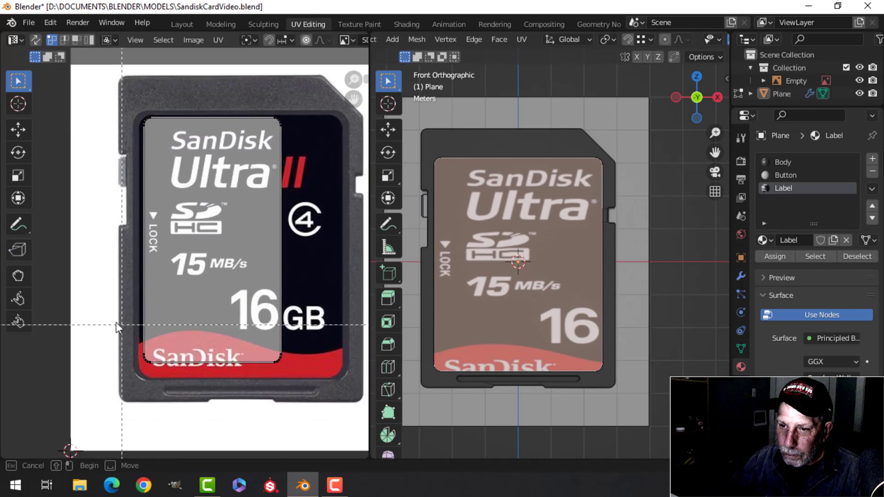
left_click_drag(116, 324, 290, 380)
key("g")
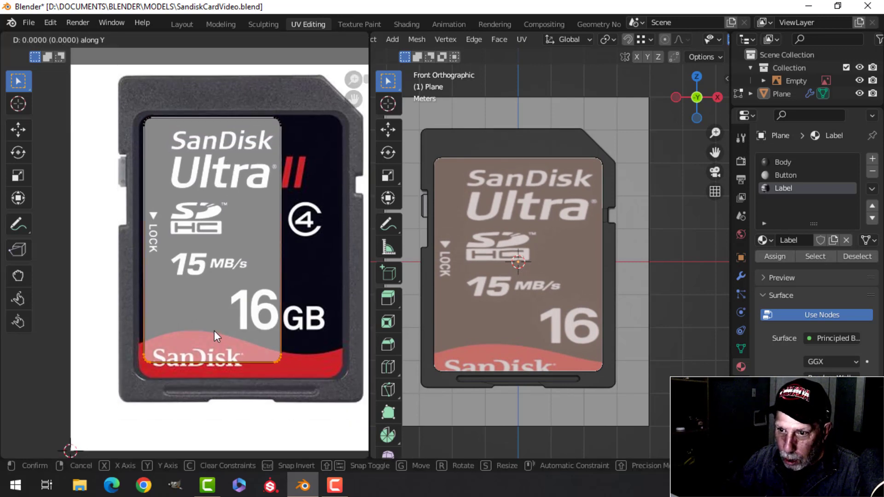
key("y")
left_click(215, 343)
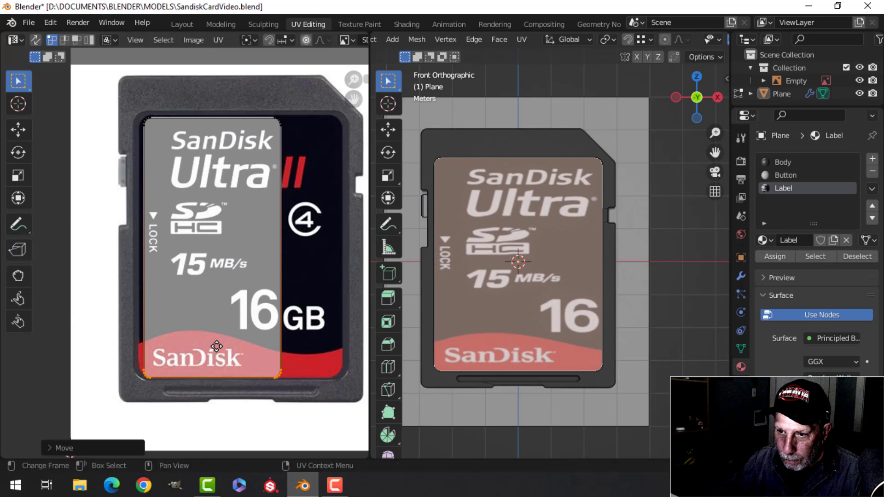
Move the label UV island's left-side vertices about 0.012 outward along X to the label's left edge in the image.
key("alt+a")
key("b")
left_click_drag(125, 112, 188, 394)
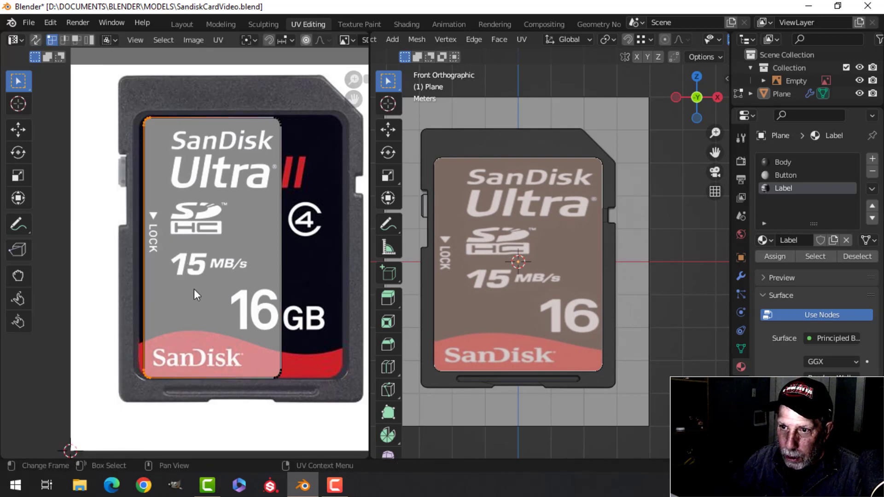
key("g")
key("x")
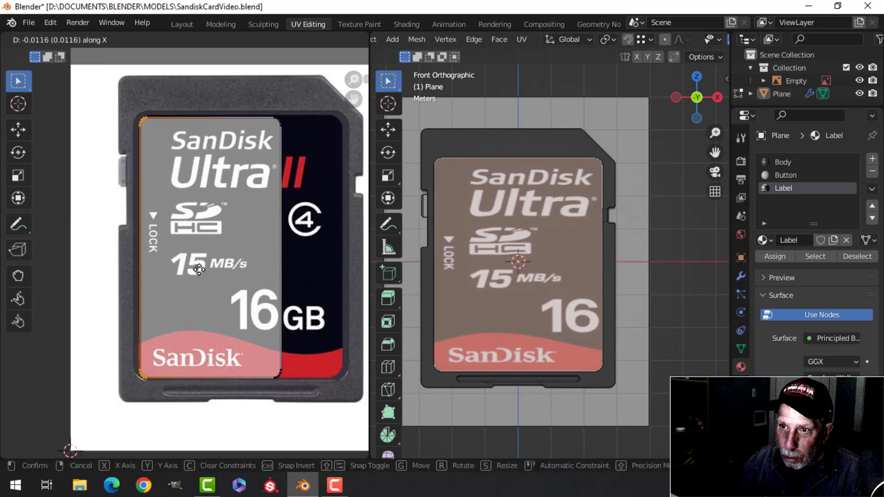
left_click(199, 270)
Move the label UV island's right-side vertices outward along X to the label's right edge in the image, and return to Object Mode.
key("alt+a")
key("b")
left_click_drag(246, 90, 326, 407)
key("g")
key("x")
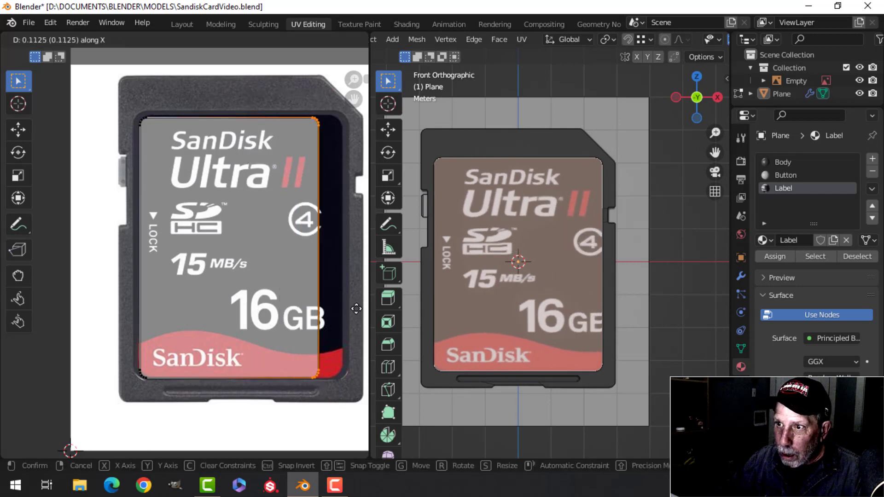
left_click(28, 303)
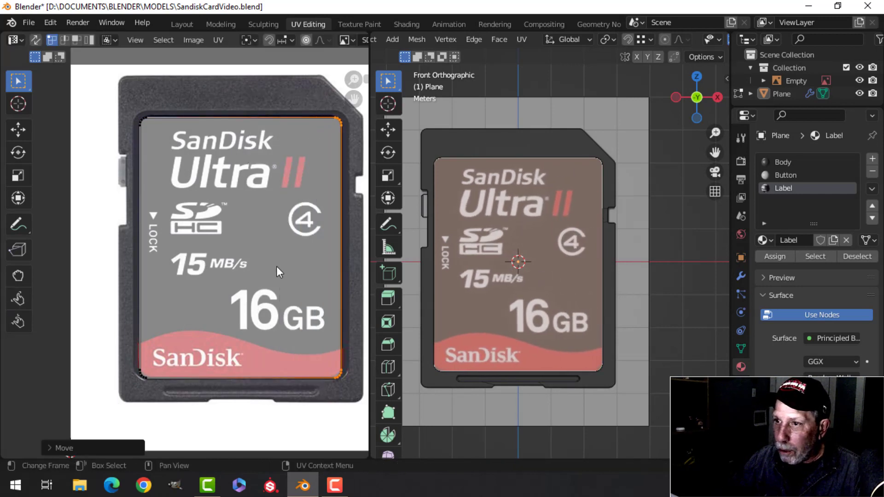
key("Tab")
middle_click_drag(531, 213, 551, 212)
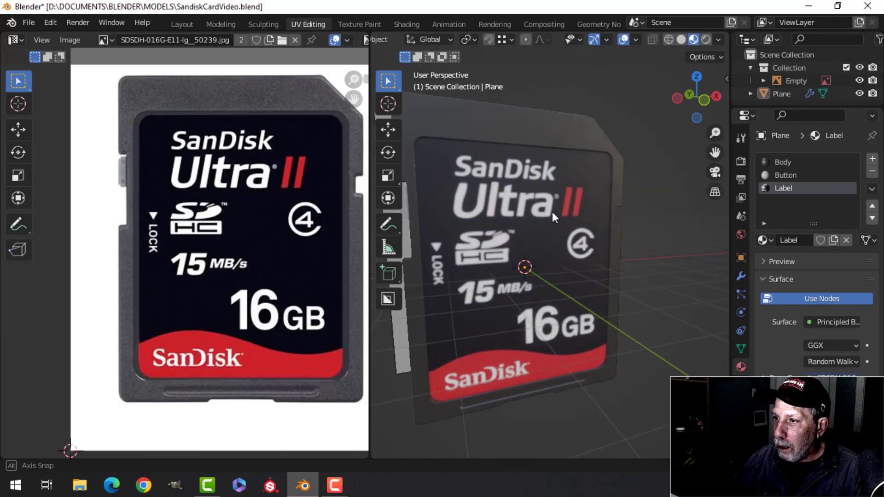
Show the layout scene in Material Preview shading and delete the reference image empty behind the card.
left_click(182, 24)
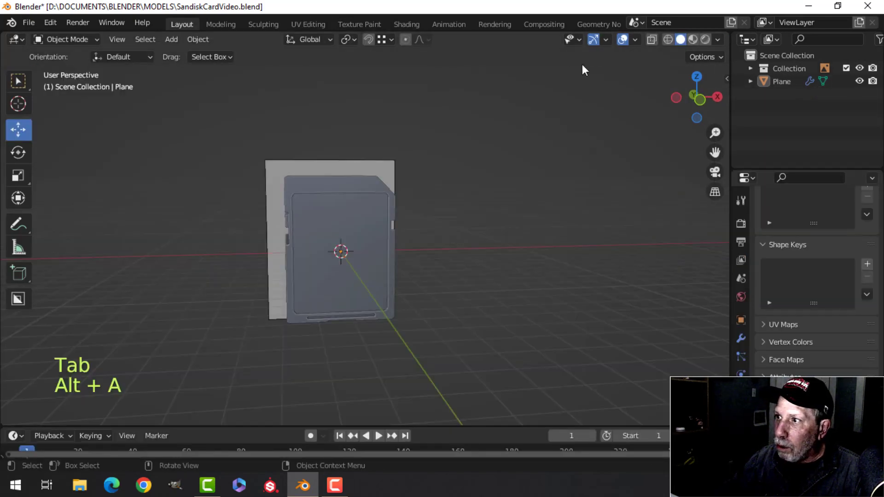
left_click(693, 38)
left_click(390, 151)
key("x")
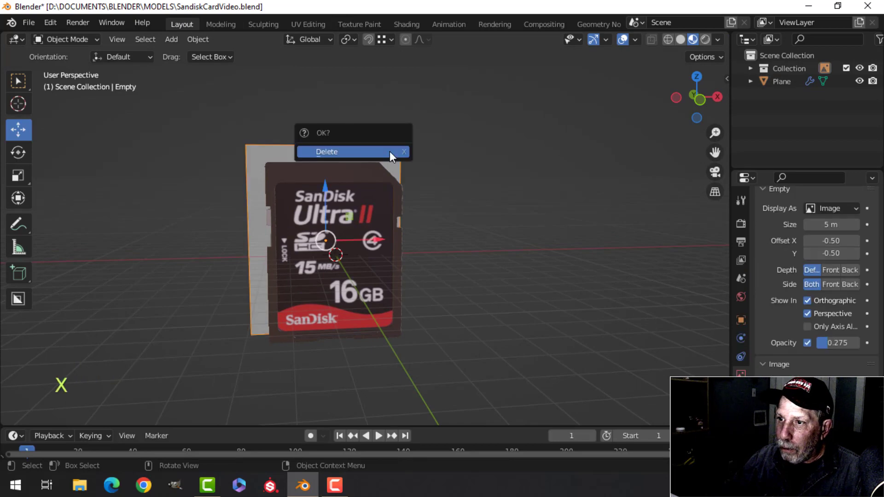
left_click(389, 151)
middle_click_drag(382, 186, 391, 159, "shift")
middle_click_drag(377, 226, 394, 231)
scroll(393, 230, "up", 4)
middle_click_drag(323, 250, 338, 279, "shift")
middle_click_drag(332, 273, 509, 135)
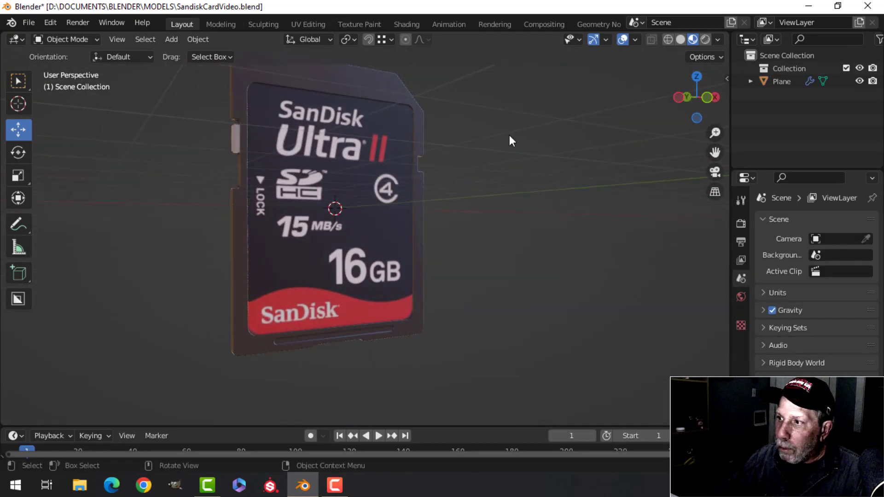
Set the Label material's roughness to 0.300 and its clearcoat to 0.300.
left_click(407, 26)
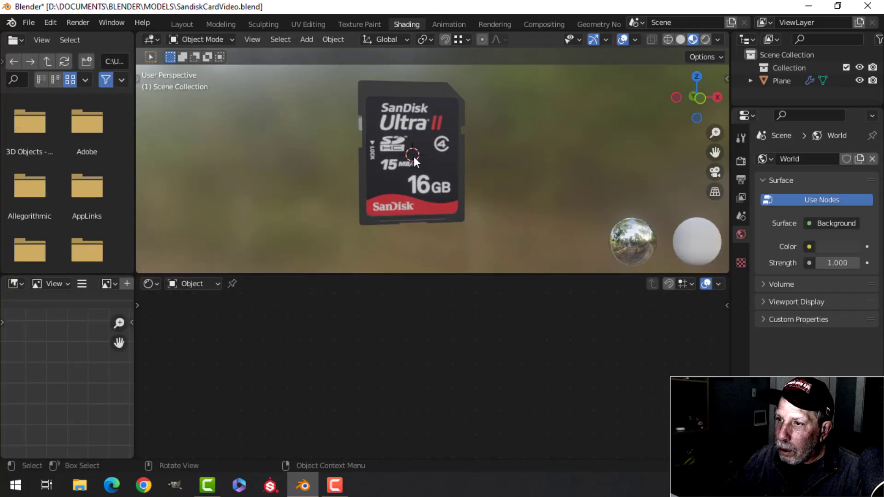
left_click(449, 198)
scroll(479, 359, "down", 3)
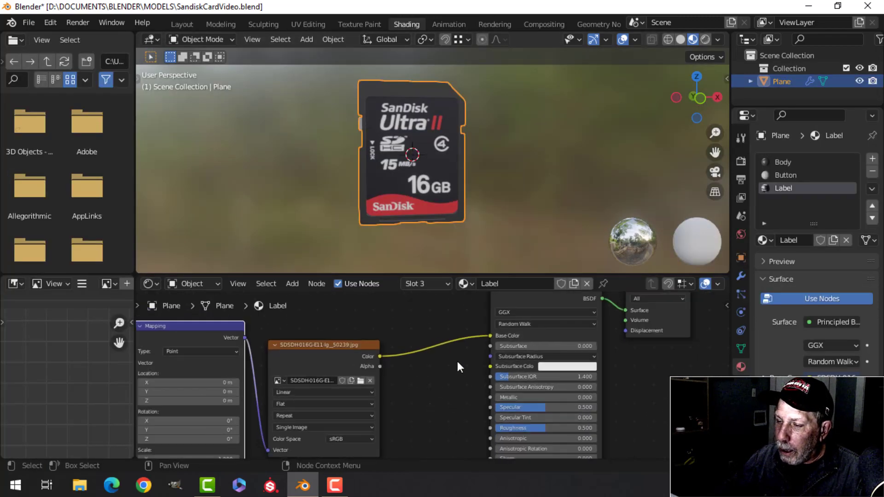
scroll(528, 376, "down", 2)
middle_click_drag(609, 384, 535, 327)
scroll(511, 357, "up", 3)
scroll(510, 358, "up", 3)
left_click_drag(469, 345, 452, 345)
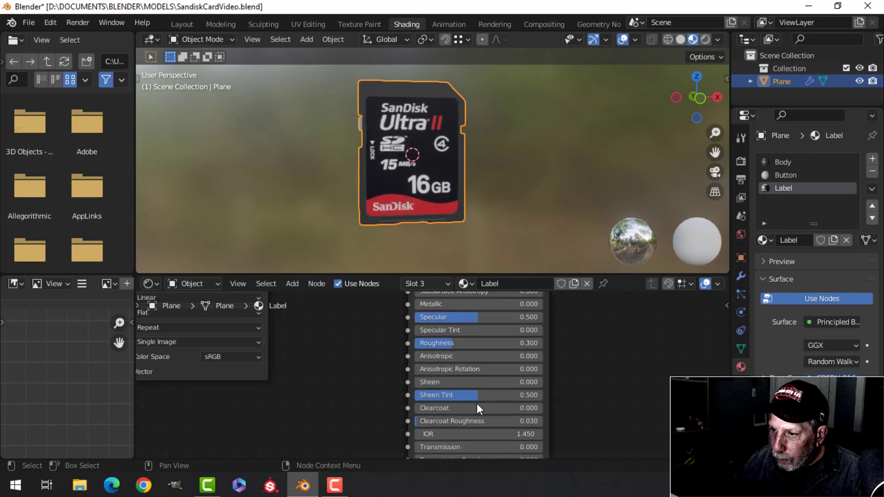
left_click(451, 408)
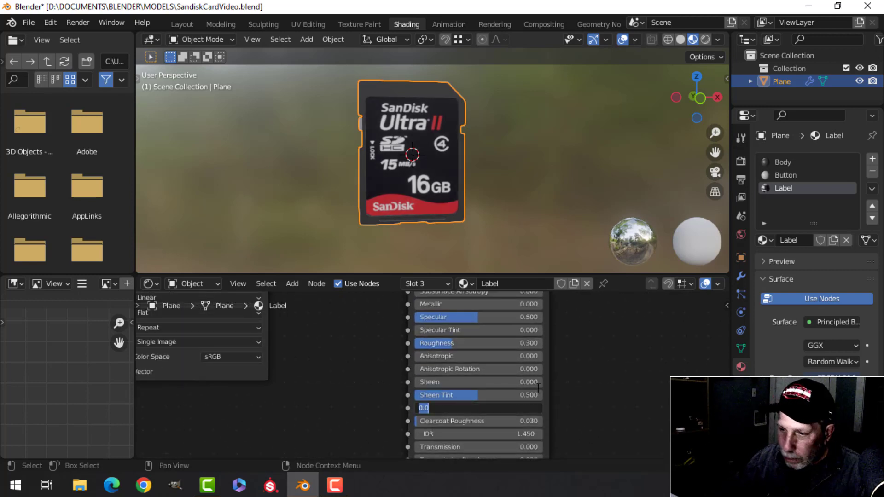
key("Return")
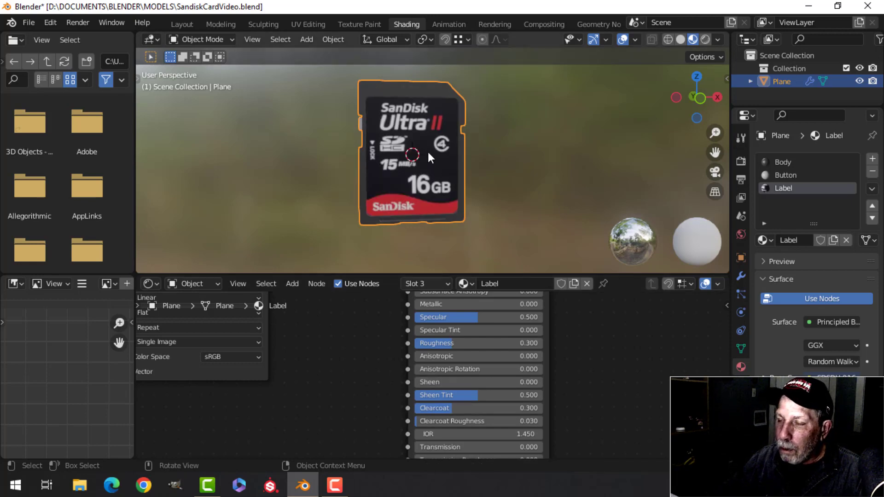
In the Layout workspace, move the card up along Z about 3.89 m so its lower edge rests on the ground line in front view.
left_click(183, 24)
key("alt+a")
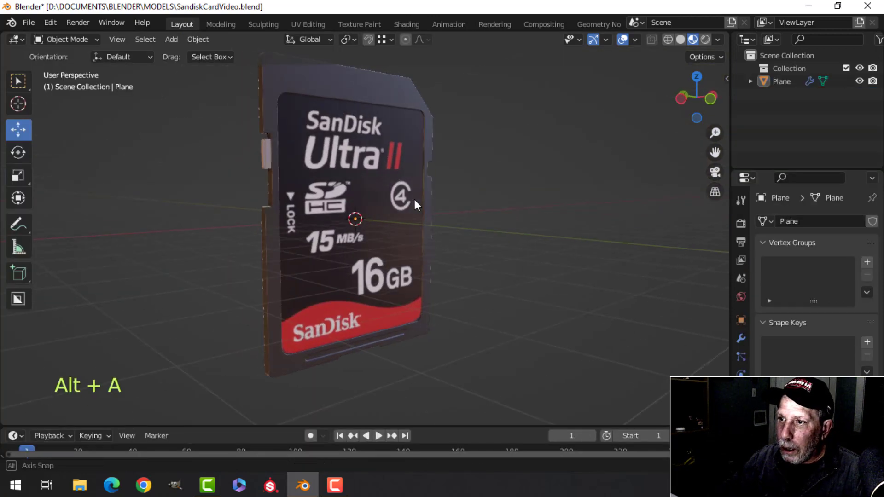
middle_click_drag(415, 200, 348, 212)
left_click(347, 212)
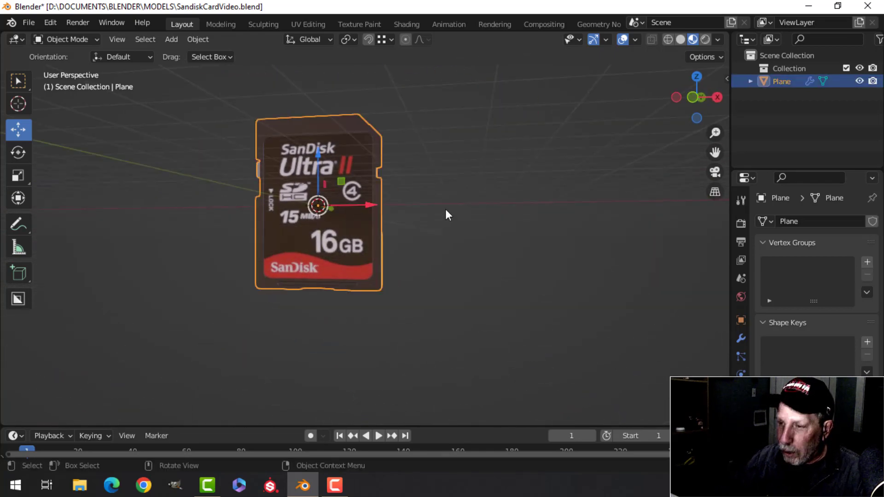
key("KP_1")
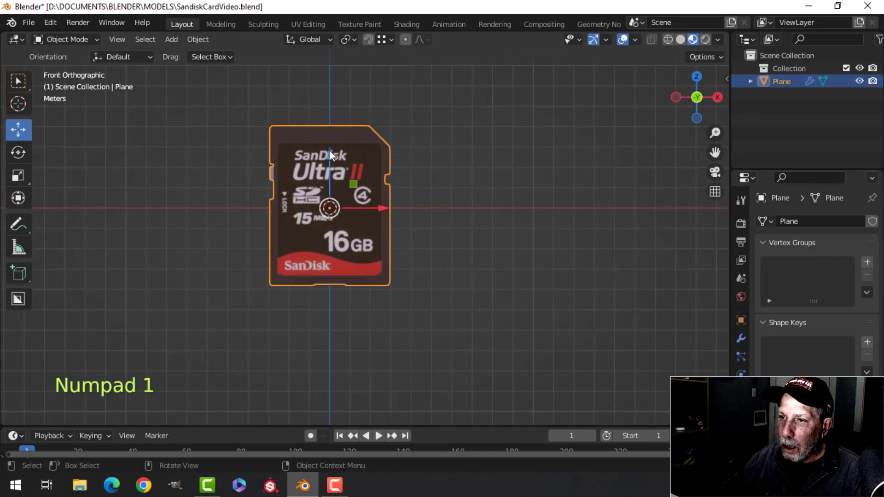
left_click_drag(329, 151, 335, 71)
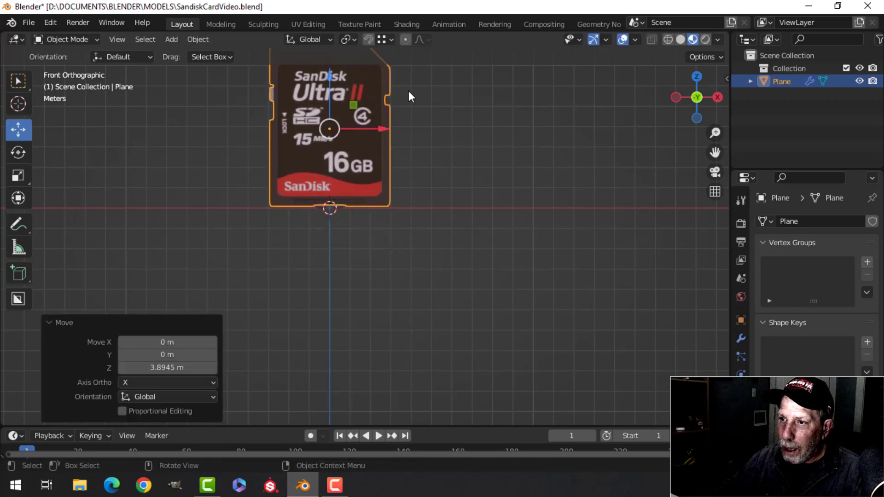
Move the card object into a new collection named card.
middle_click_drag(409, 92, 420, 190, "shift")
key("m")
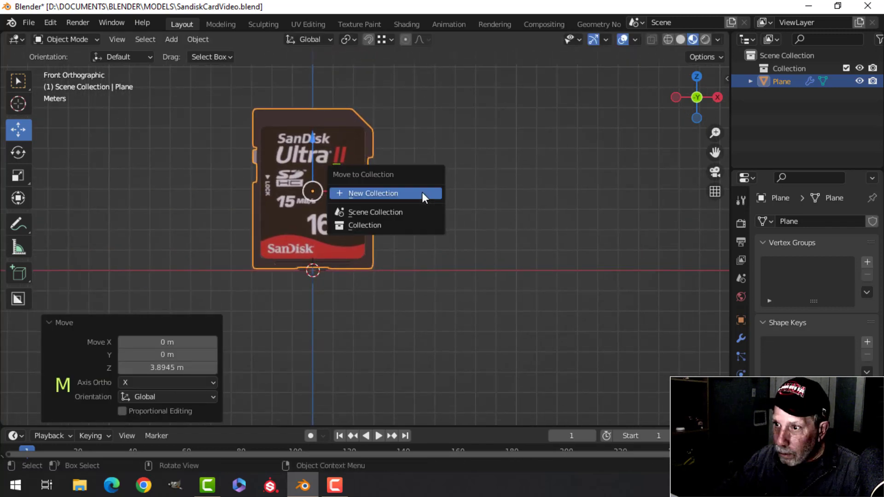
left_click(422, 192)
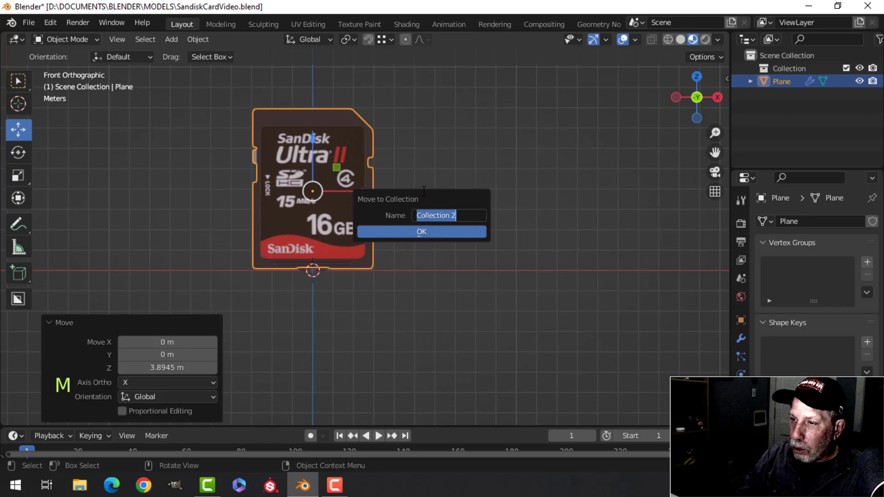
type("card")
key("Return")
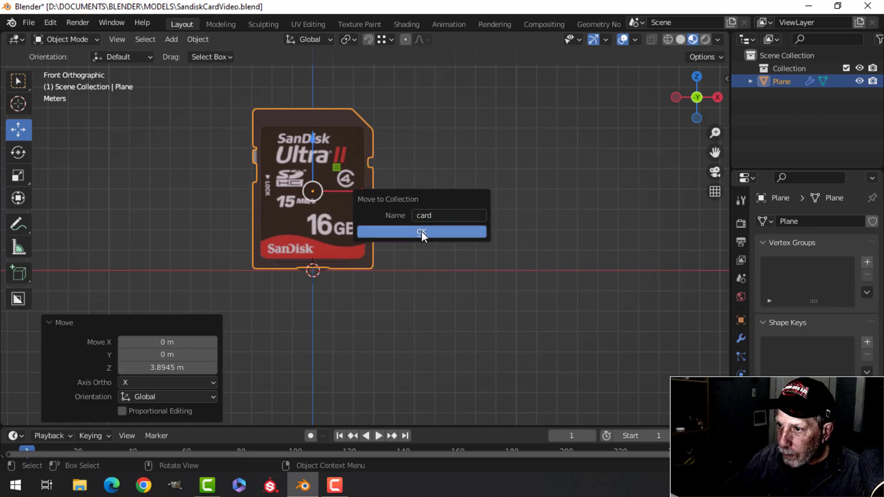
left_click(422, 231)
Add an instance of the card collection and move it about 7 m along X beside the original card.
key("shift+a")
mouse_move(424, 443)
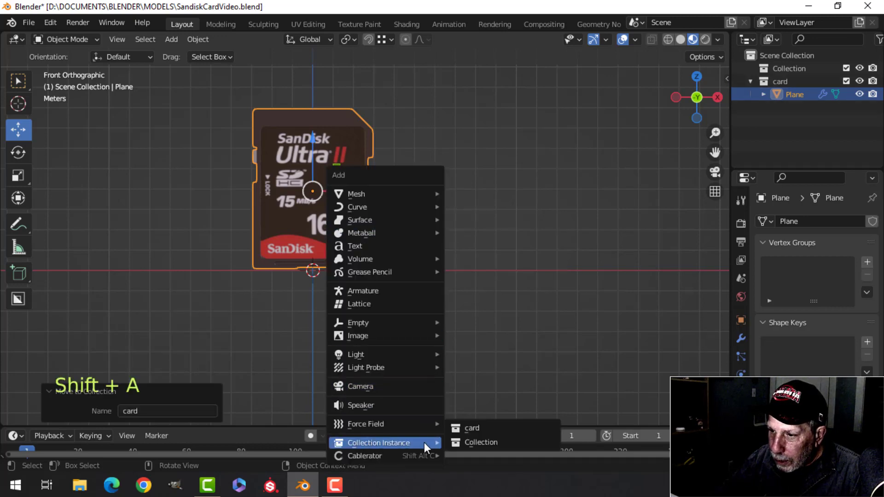
left_click(471, 428)
key("g")
key("x")
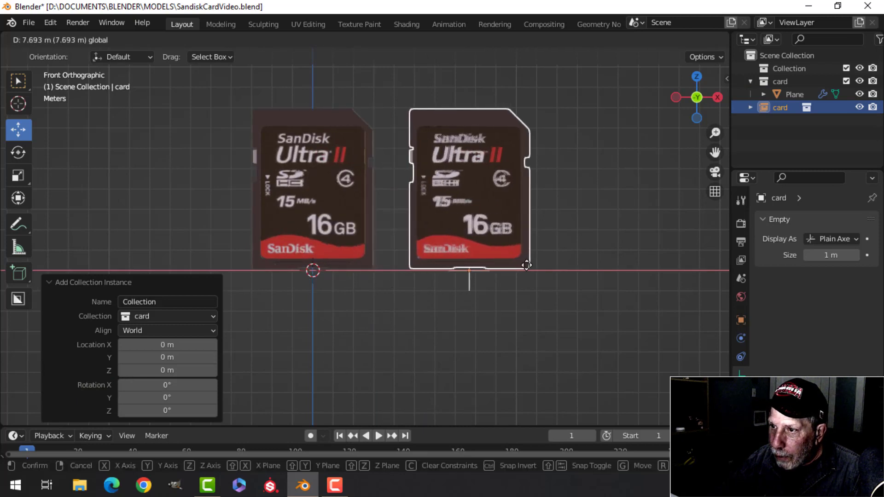
left_click(554, 248)
Rotate the card instance about -42.7° around the global Z axis.
key("r")
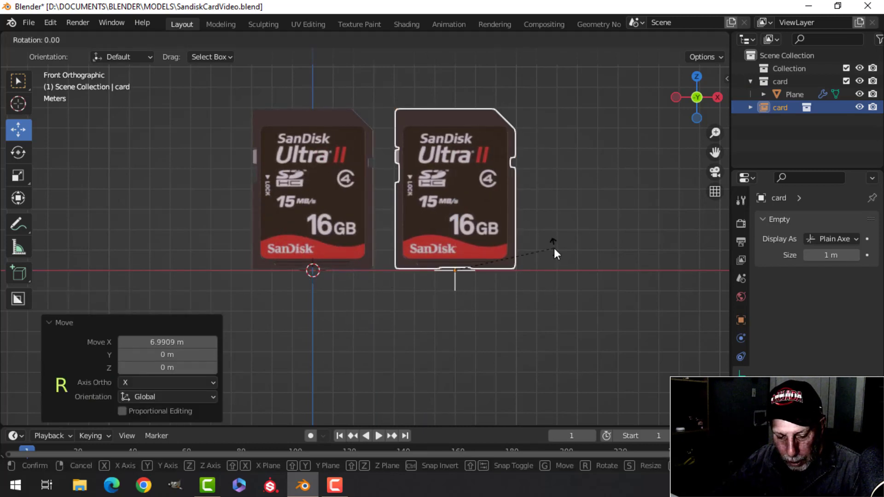
key("z")
left_click(535, 221)
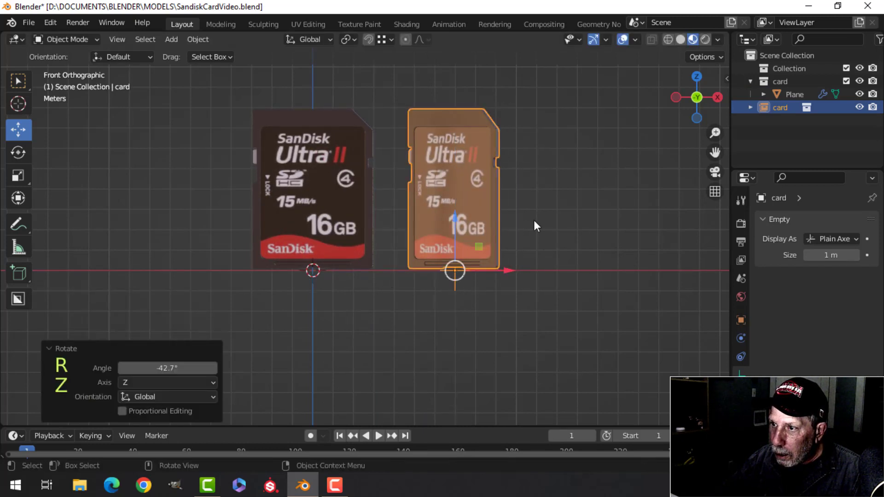
Duplicate the rotated card instance and move the copy about 5.75 m along X.
middle_click_drag(535, 220, 467, 264, "shift")
key("shift+d")
right_click(448, 309)
left_click_drag(449, 314, 573, 310)
Tilt the duplicated card instance around the global X axis and deselect everything.
key("r")
key("x")
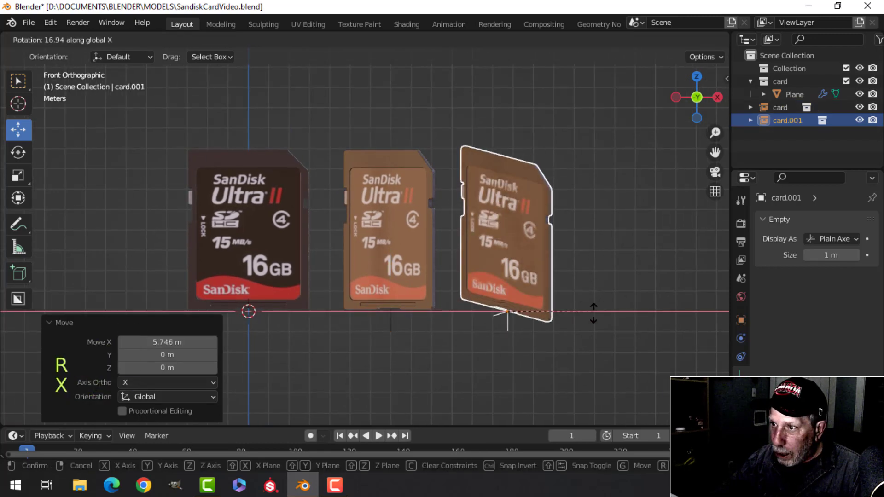
left_click(476, 308)
middle_click_drag(476, 308, 514, 300)
scroll(537, 308, "up", 2)
key("alt+a")
scroll(550, 306, "down", 2)
middle_click_drag(514, 301, 533, 302)
middle_click_drag(534, 302, 512, 306, "shift")
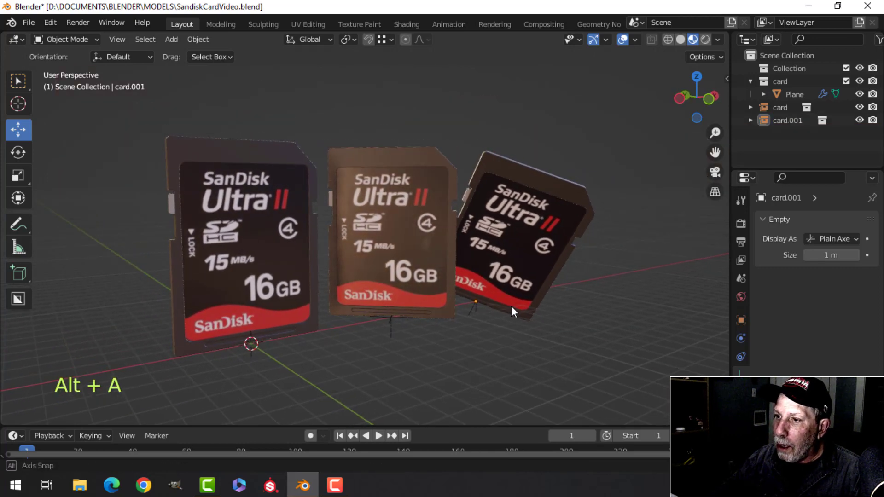
Set the Material Preview lighting to the green forest environment.
left_click(718, 40)
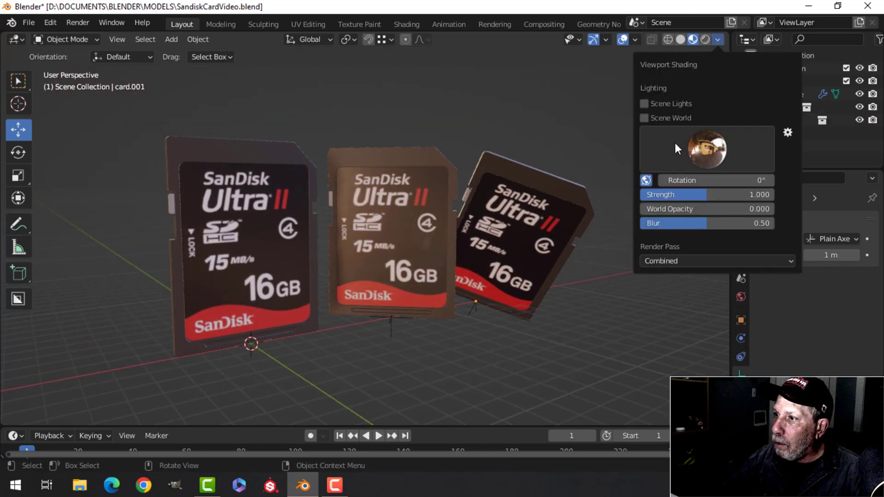
left_click(708, 150)
left_click(559, 203)
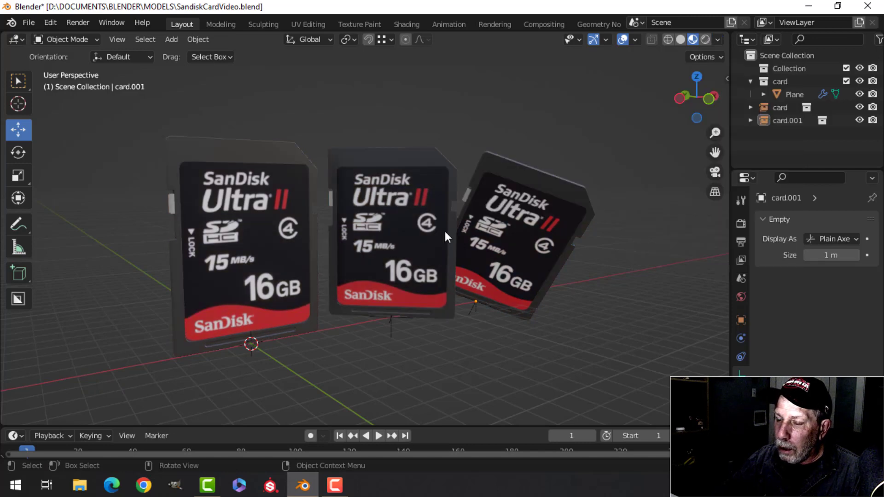
middle_click_drag(445, 231, 474, 233)
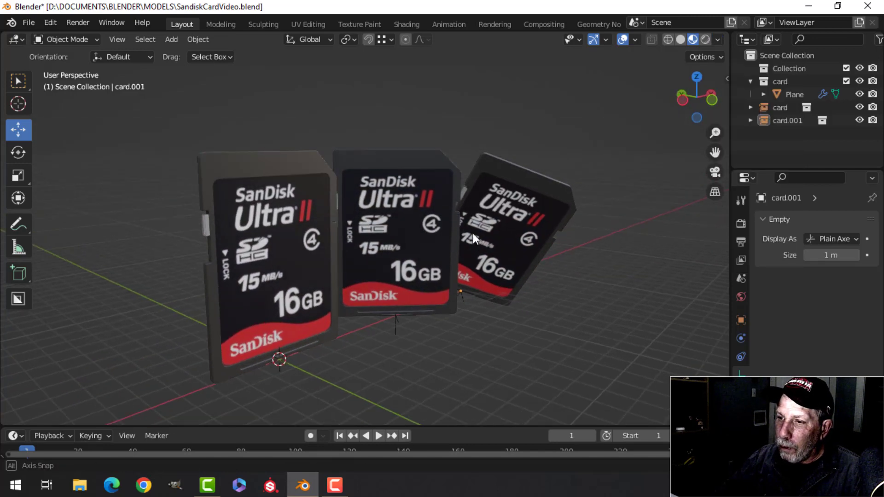
Hide the viewport gizmos and overlays for a clean view of the three cards.
left_click(595, 40)
left_click(625, 40)
scroll(604, 155, "up", 3)
scroll(572, 183, "down", 2)
middle_click_drag(592, 166, 513, 178, "shift")
Try the grassy blue-sky environment and the dark night environment as the Material Preview lighting.
left_click(719, 39)
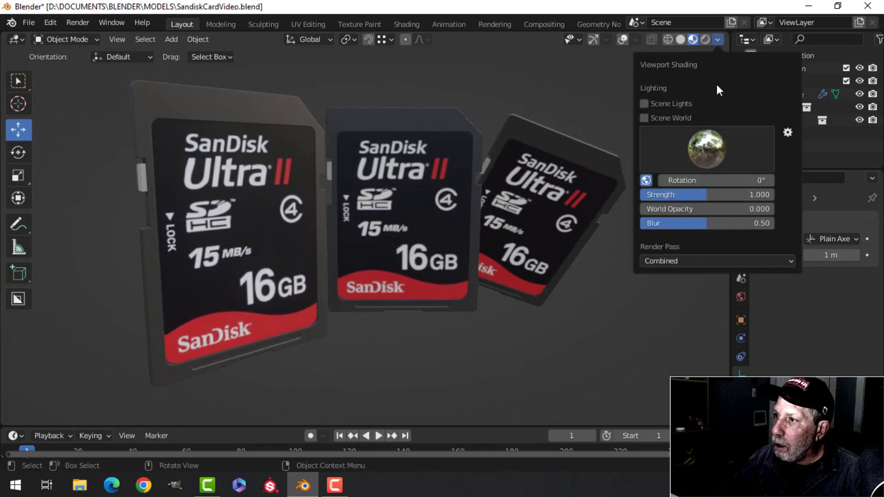
left_click(712, 141)
left_click(709, 192)
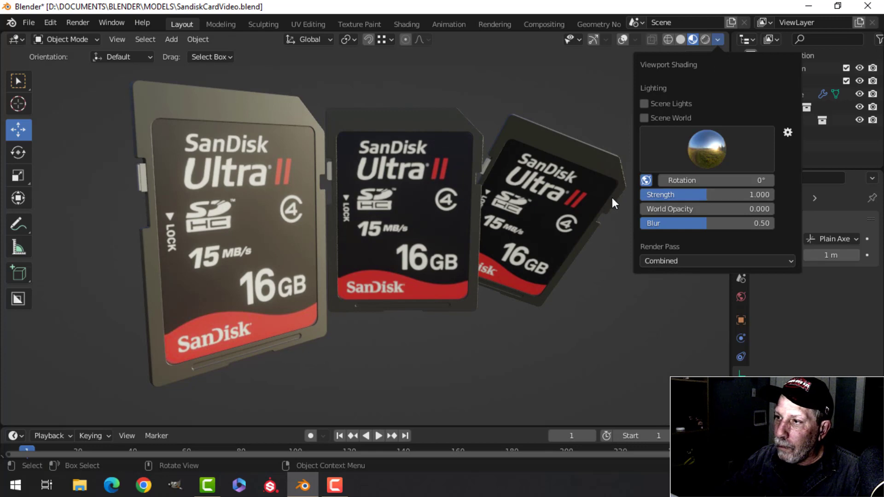
left_click(716, 146)
left_click(634, 193)
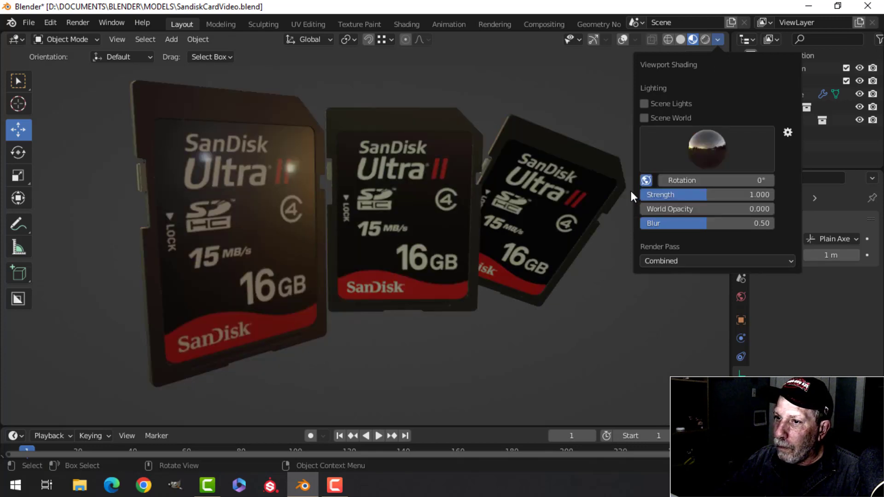
Set the Material Preview lighting to the bright interior room environment and view the three cards under it.
left_click(703, 148)
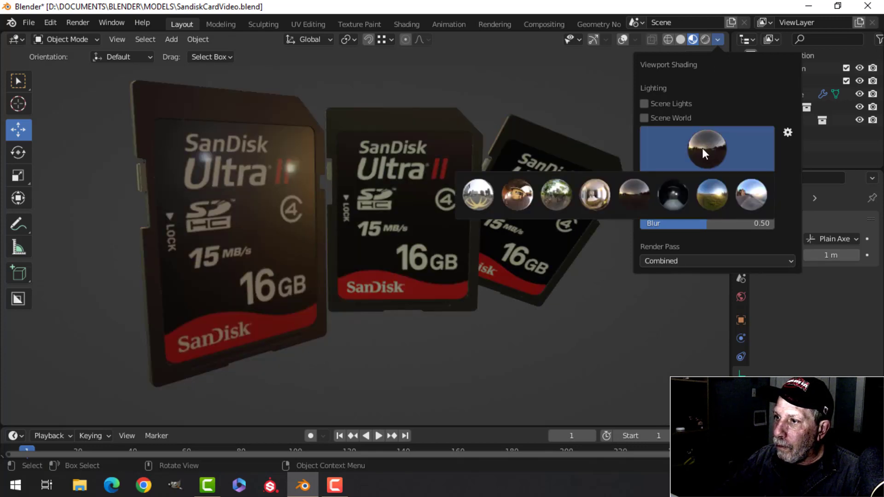
left_click(597, 194)
middle_click_drag(516, 214, 482, 222)
scroll(478, 225, "up", 2)
scroll(502, 230, "down", 1)
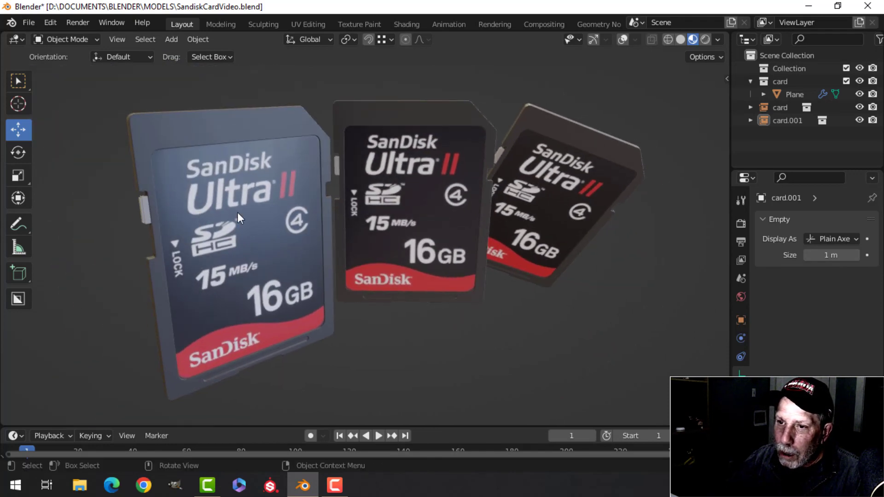